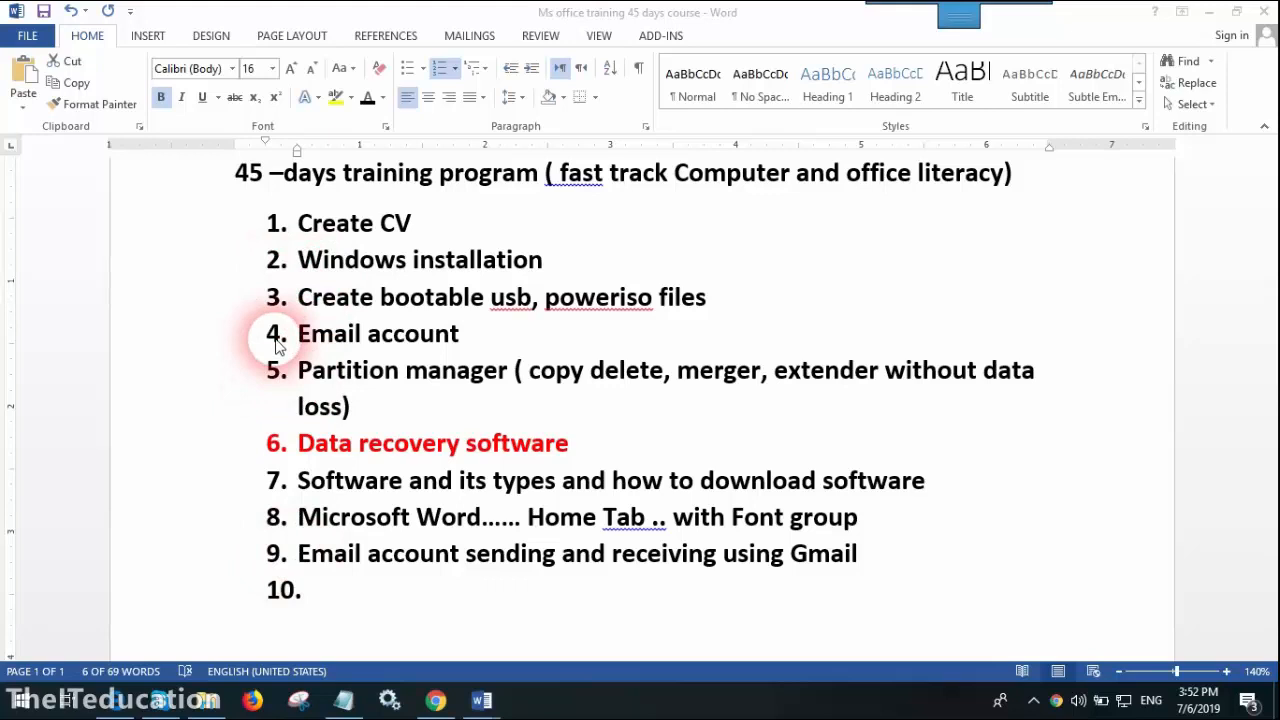
Review list item 9, on sending and receiving email using Gmail, in the 45-day training program.
{"action": "left_click_drag", "start_coordinate": [297, 554], "coordinate": [720, 556]}
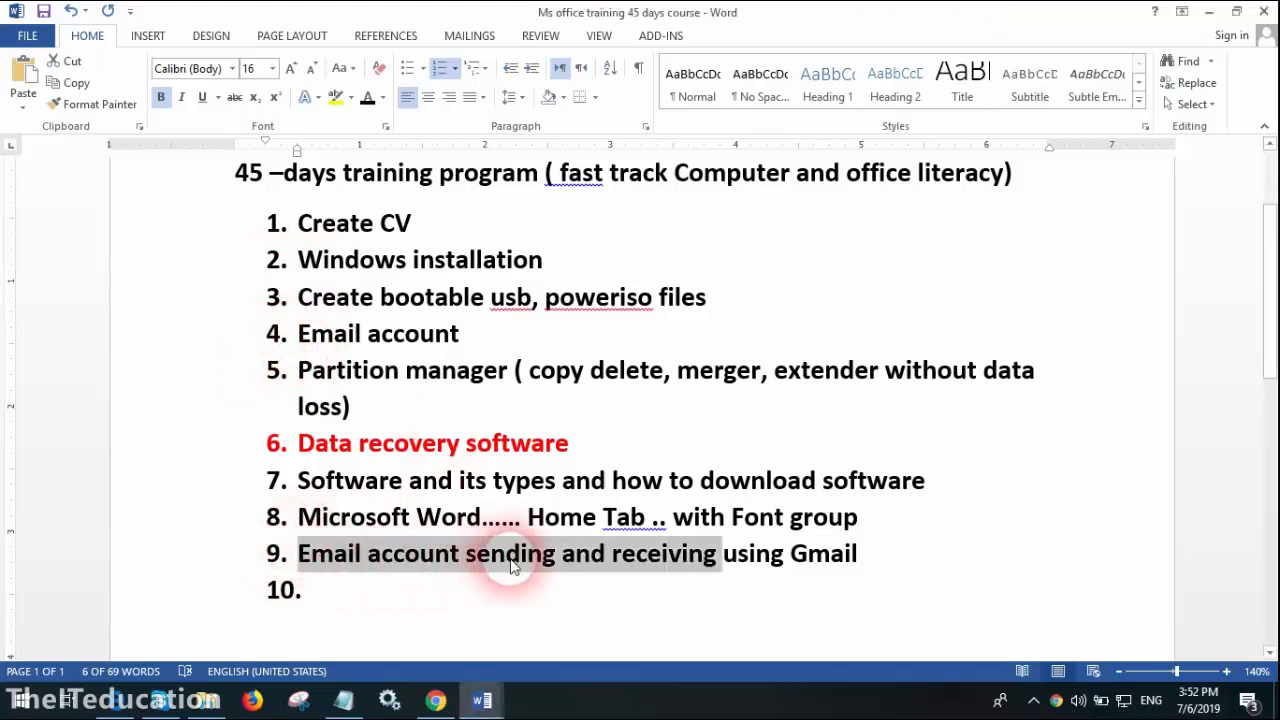
{"action": "left_click", "coordinate": [600, 586]}
{"action": "left_click", "coordinate": [467, 558]}
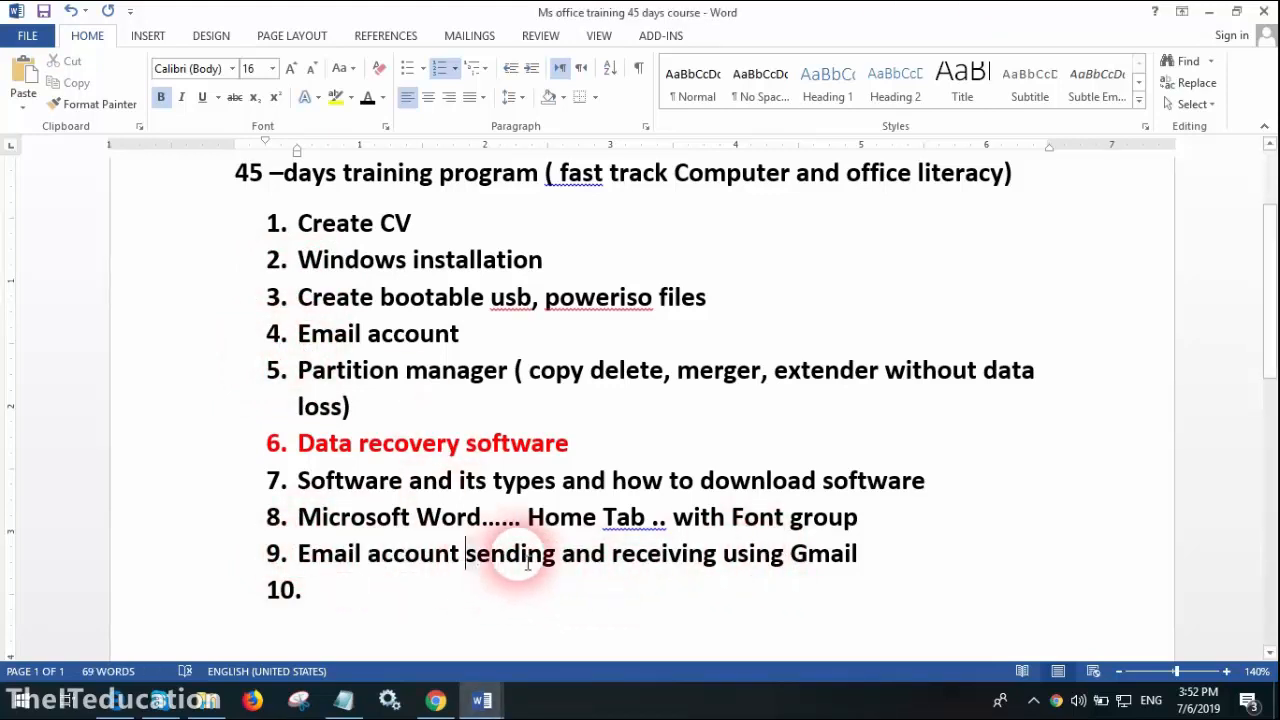
{"action": "double_click", "coordinate": [527, 556]}
{"action": "left_click", "coordinate": [662, 558]}
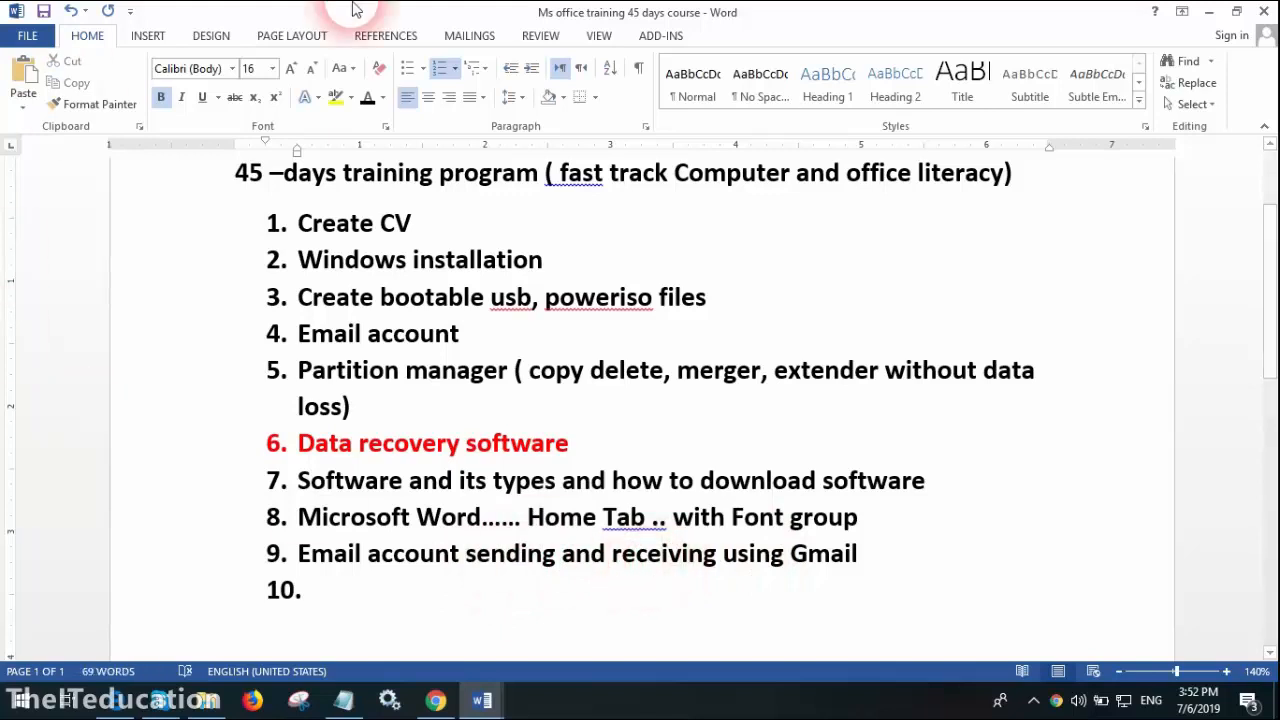
{"action": "double_click", "coordinate": [824, 558]}
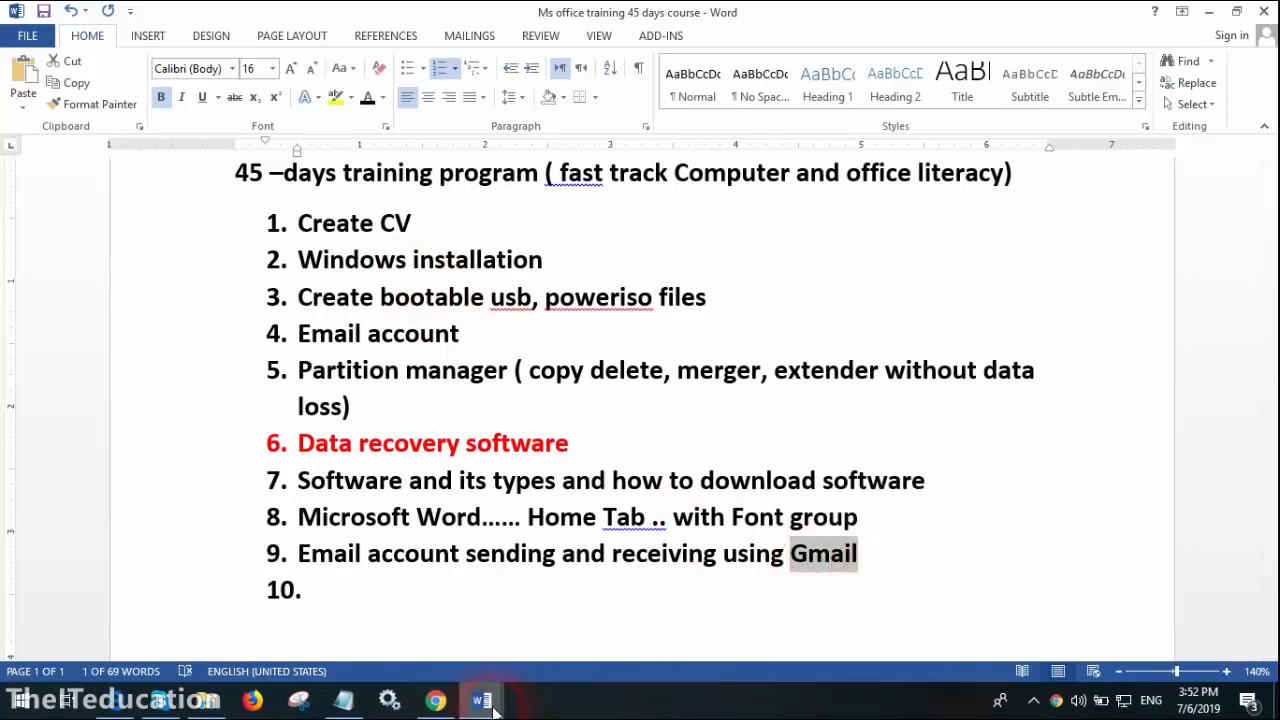
Switch to the Document2 outline and review its title and the "Inbox and types" topic.
{"action": "mouse_move", "coordinate": [484, 699]}
{"action": "left_click", "coordinate": [776, 650]}
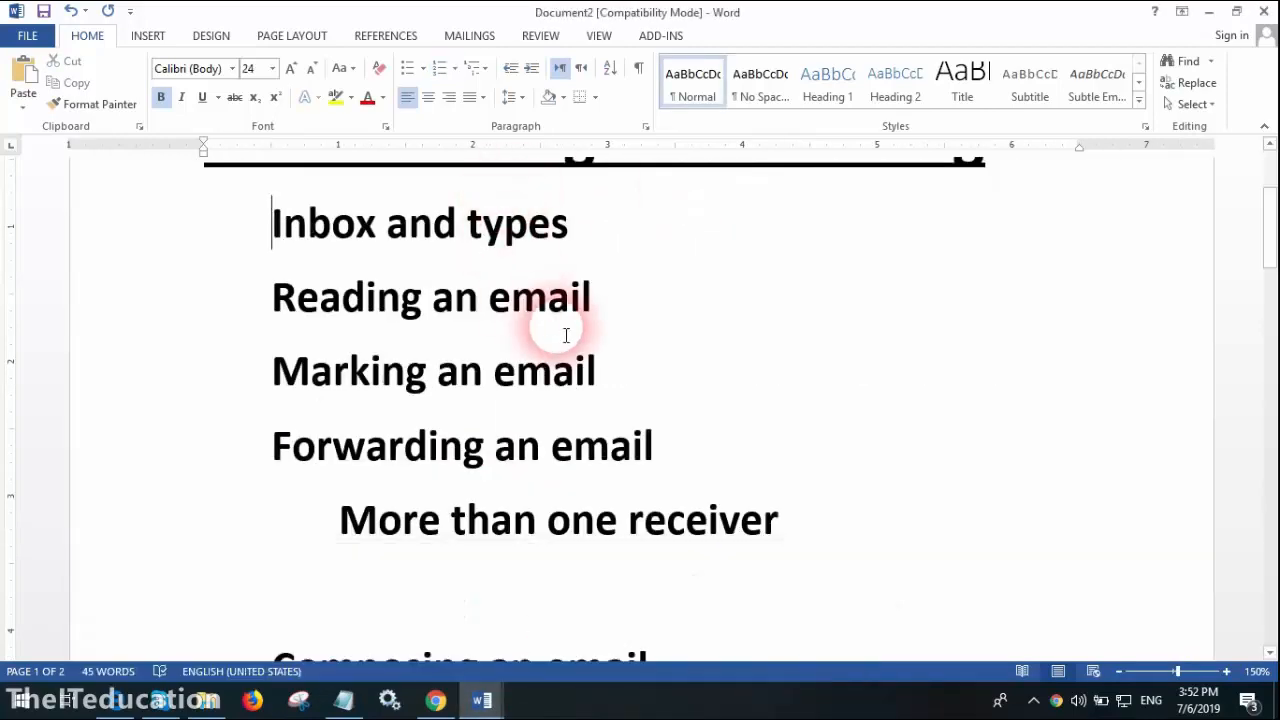
{"action": "scroll", "coordinate": [577, 342], "scroll_direction": "up", "scroll_amount": 2}
{"action": "scroll", "coordinate": [577, 342], "scroll_direction": "down", "scroll_amount": 2}
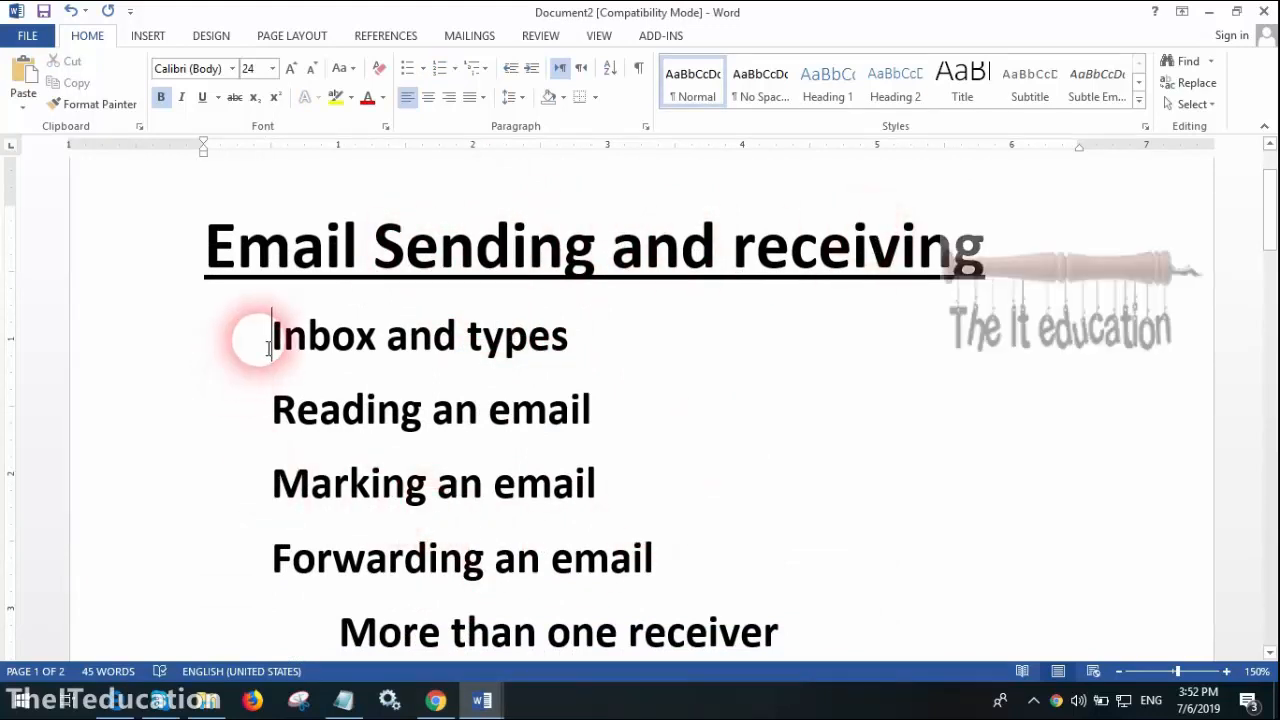
{"action": "left_click_drag", "start_coordinate": [268, 336], "coordinate": [372, 345]}
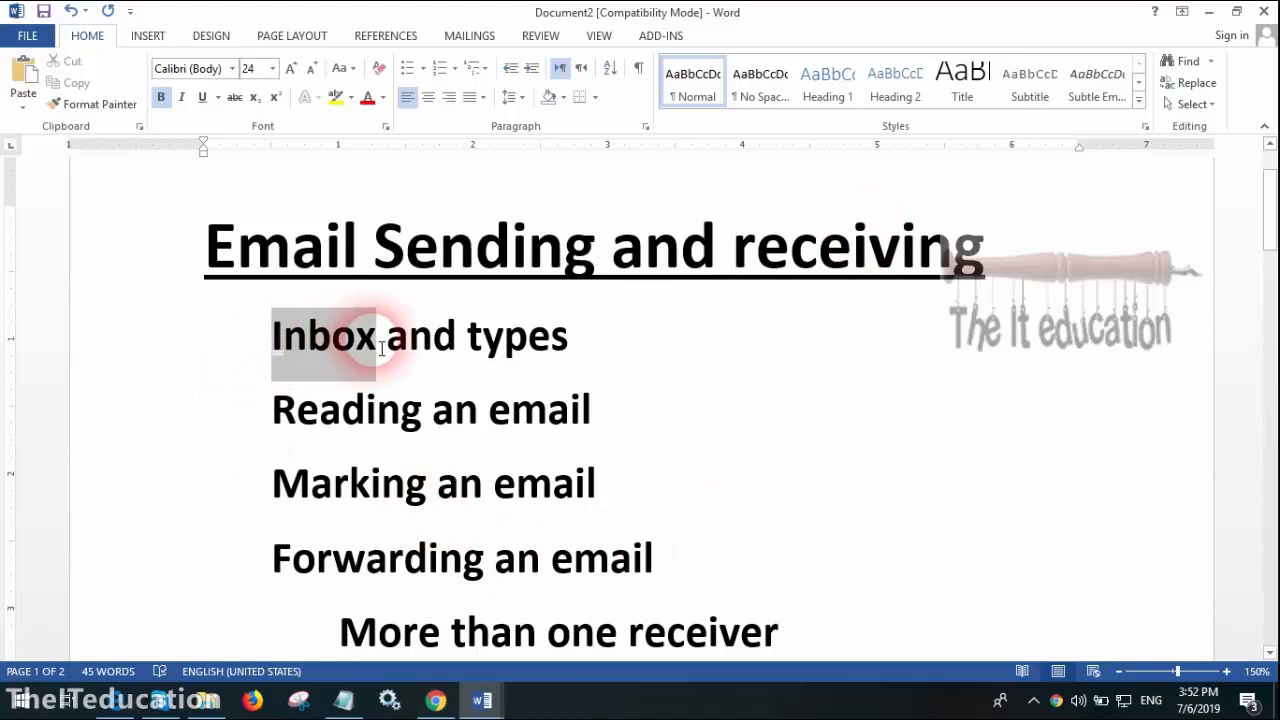
{"action": "left_click", "coordinate": [482, 348]}
{"action": "left_click_drag", "start_coordinate": [484, 350], "coordinate": [570, 345]}
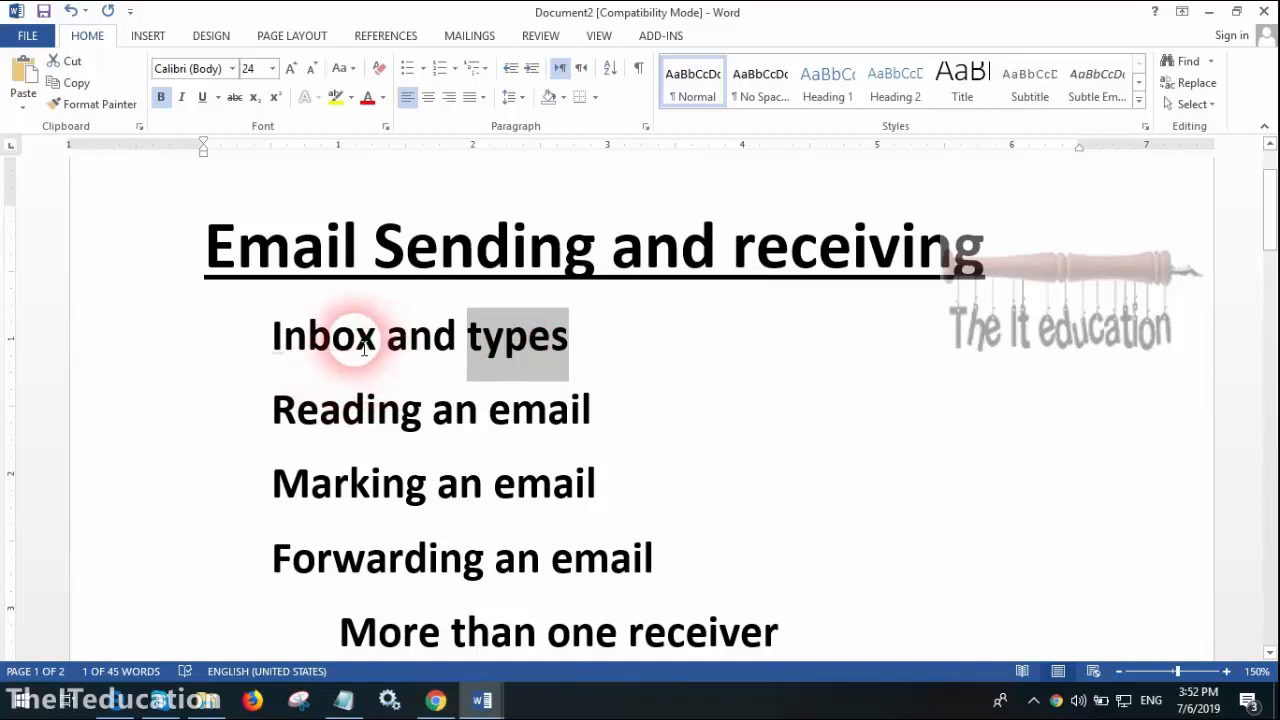
Review the outline topics on reading, marking and forwarding an email, more than one receiver, and composing an email.
{"action": "double_click", "coordinate": [537, 415]}
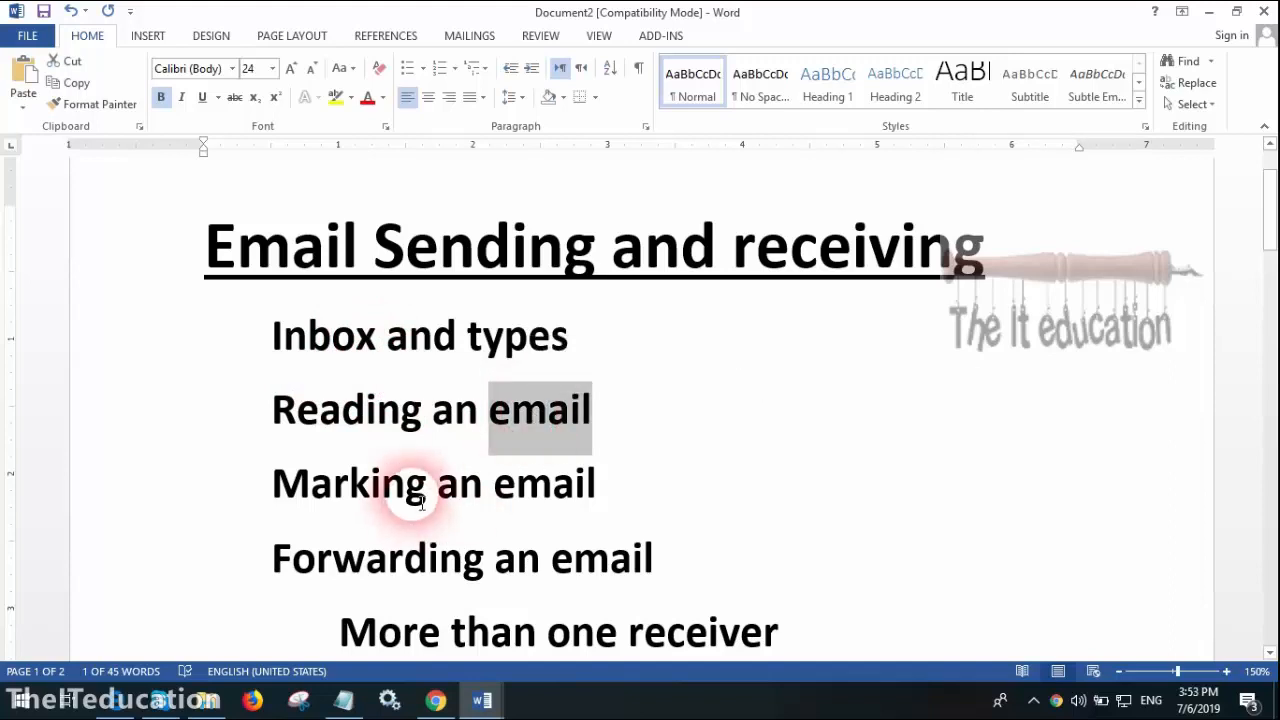
{"action": "double_click", "coordinate": [405, 490]}
{"action": "left_click", "coordinate": [484, 490]}
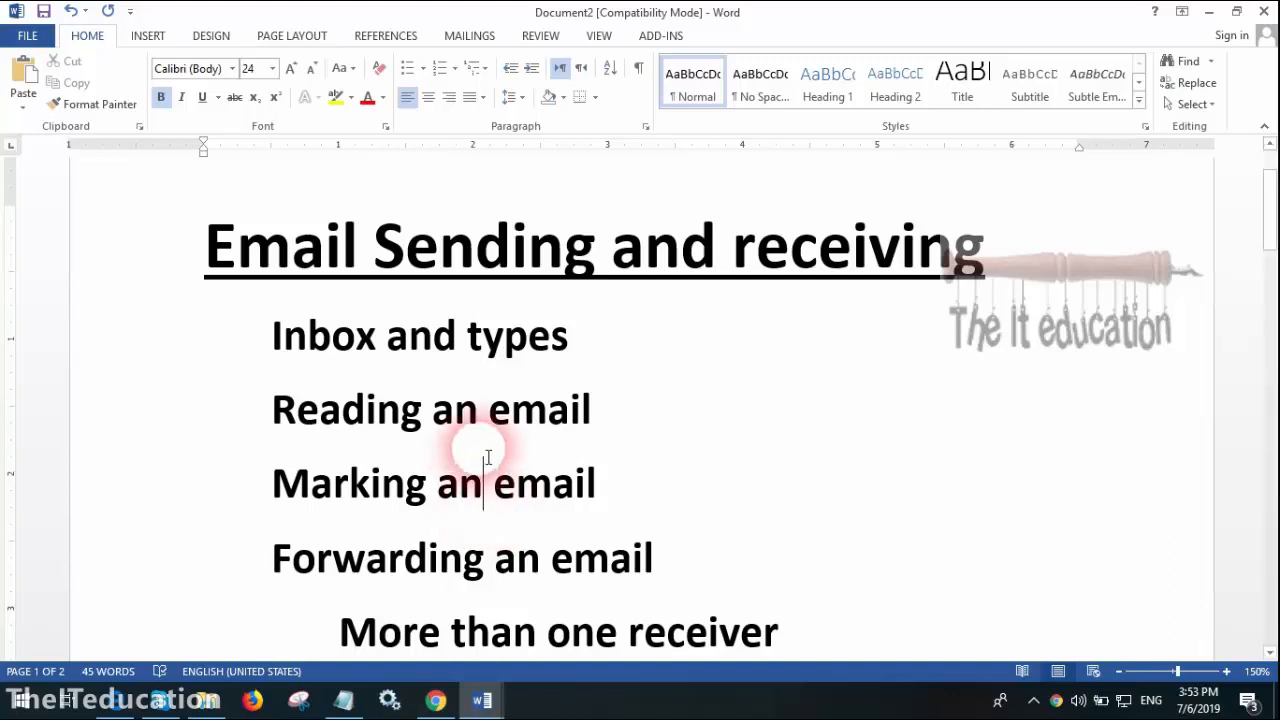
{"action": "triple_click", "coordinate": [327, 483]}
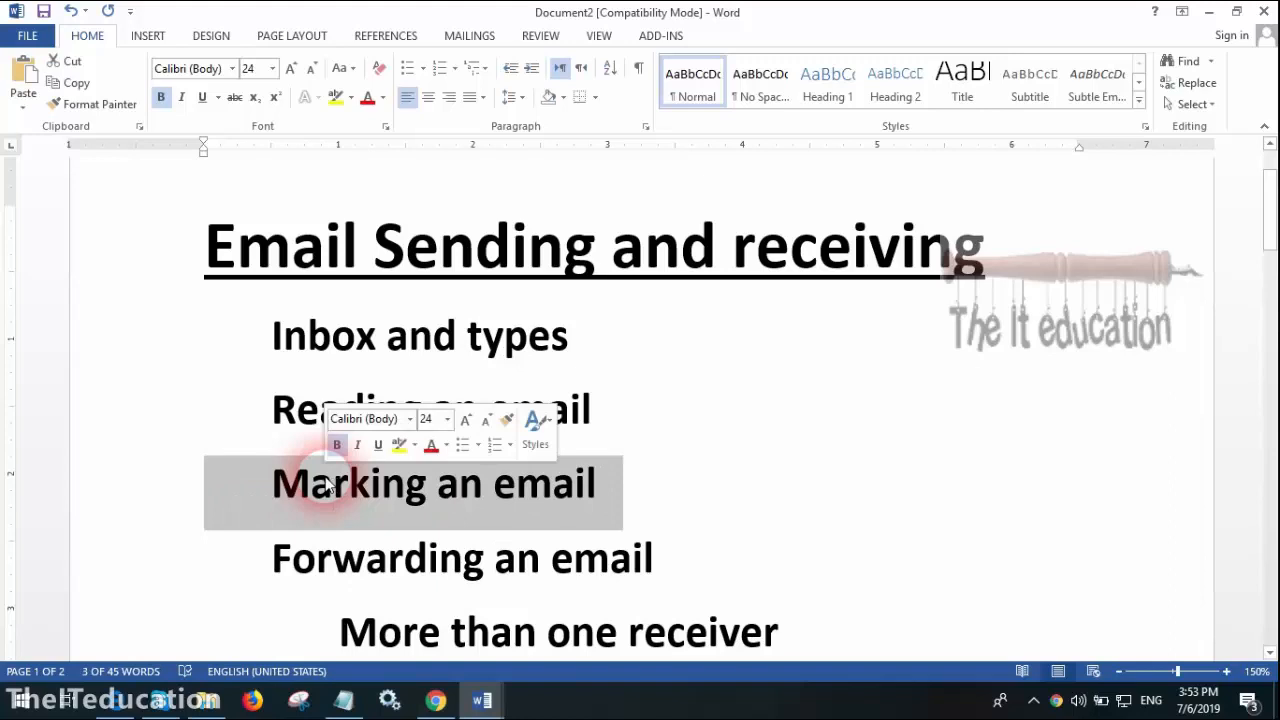
{"action": "double_click", "coordinate": [406, 588]}
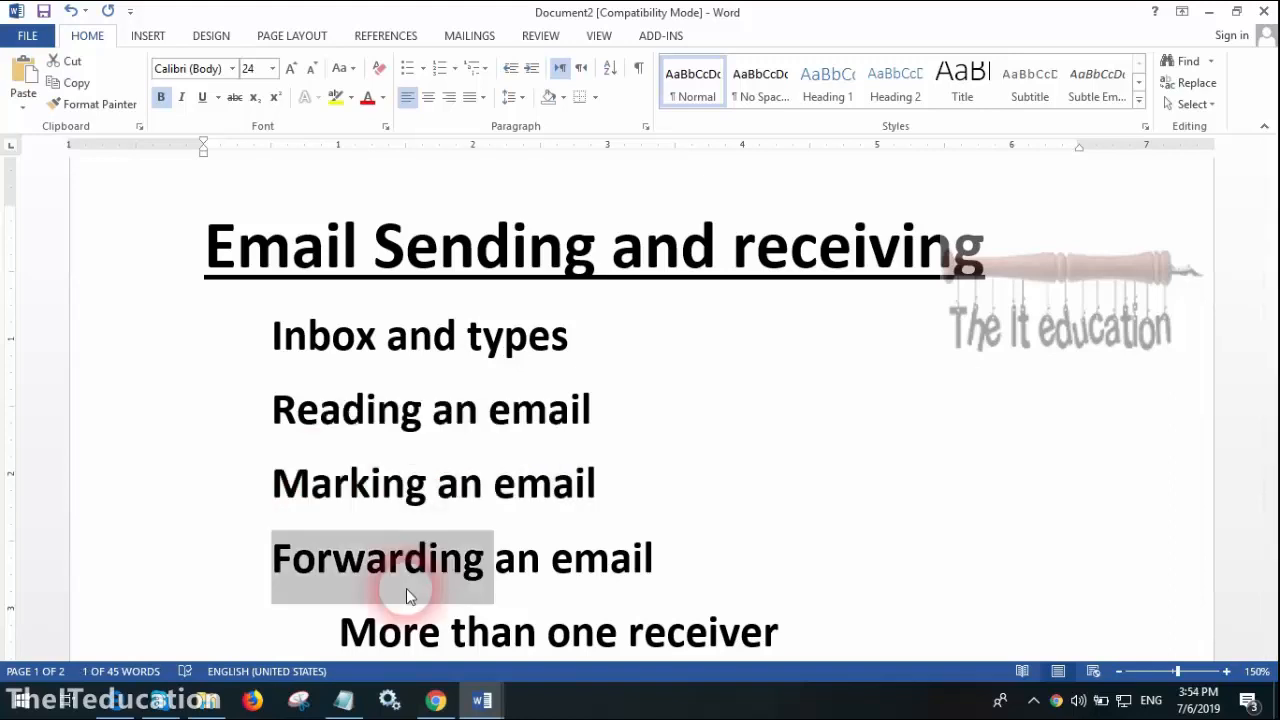
{"action": "left_click", "coordinate": [388, 584]}
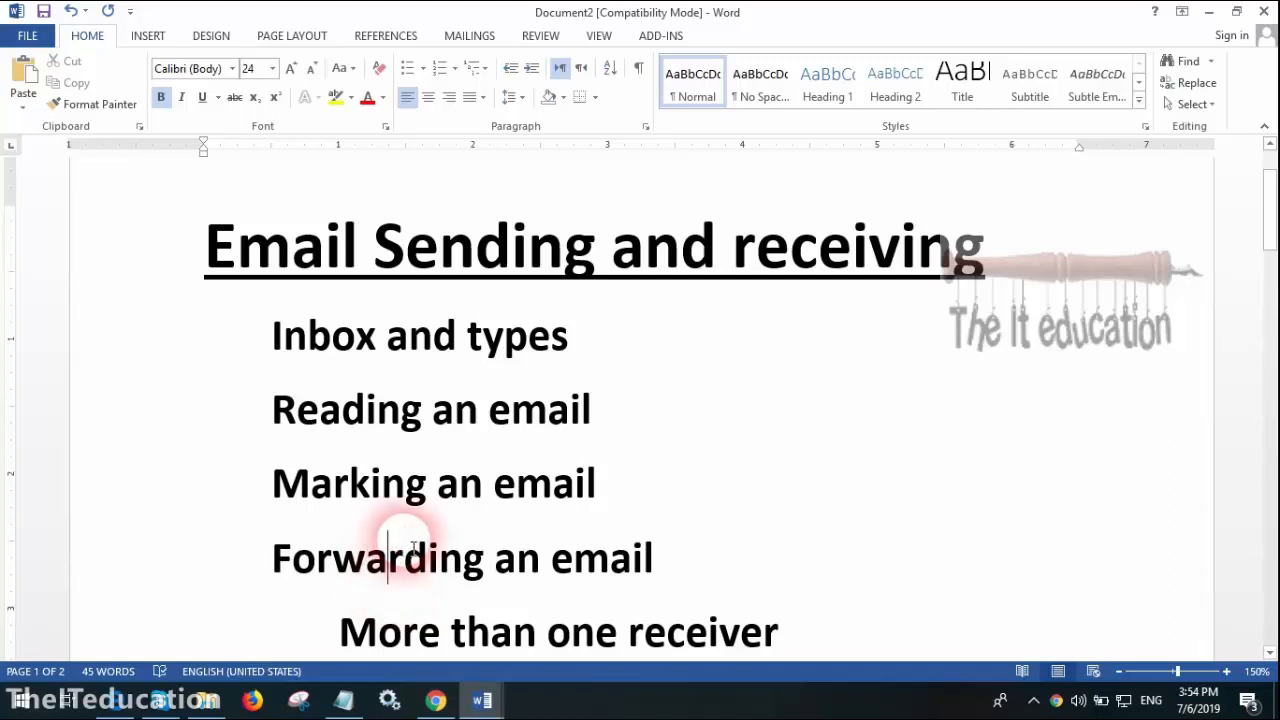
{"action": "double_click", "coordinate": [414, 550]}
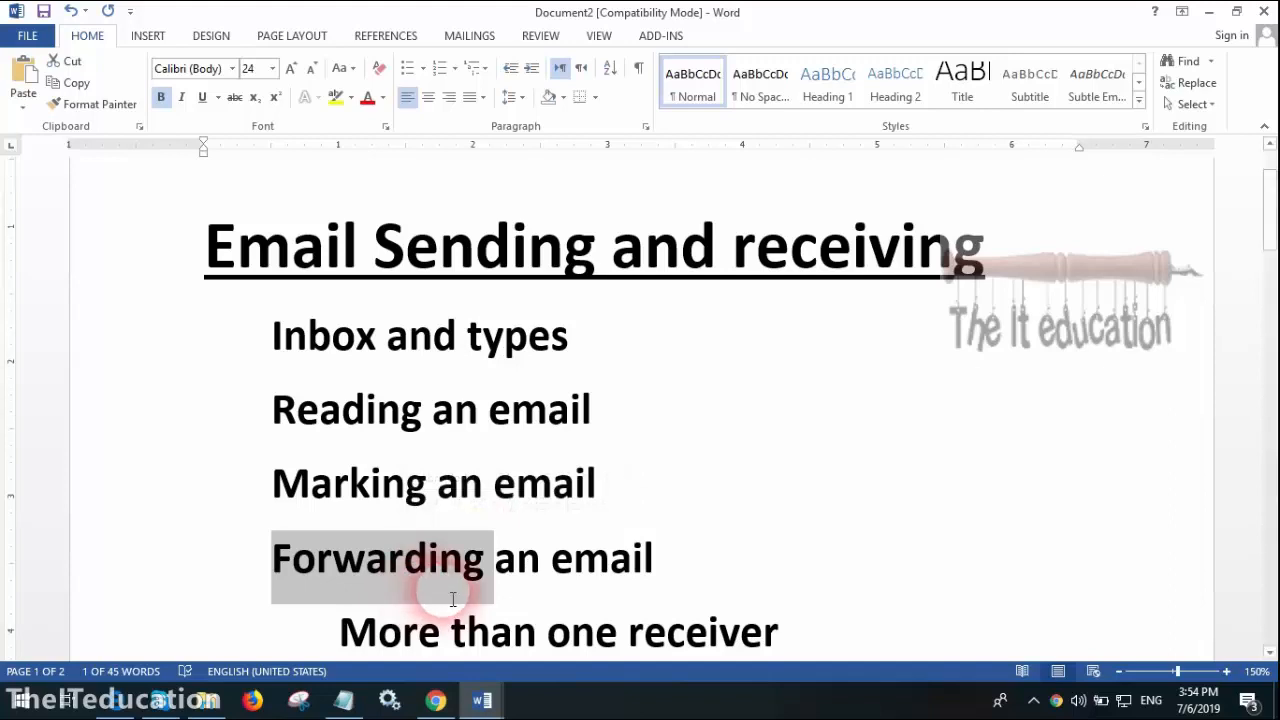
{"action": "scroll", "coordinate": [450, 589], "scroll_direction": "down", "scroll_amount": 2}
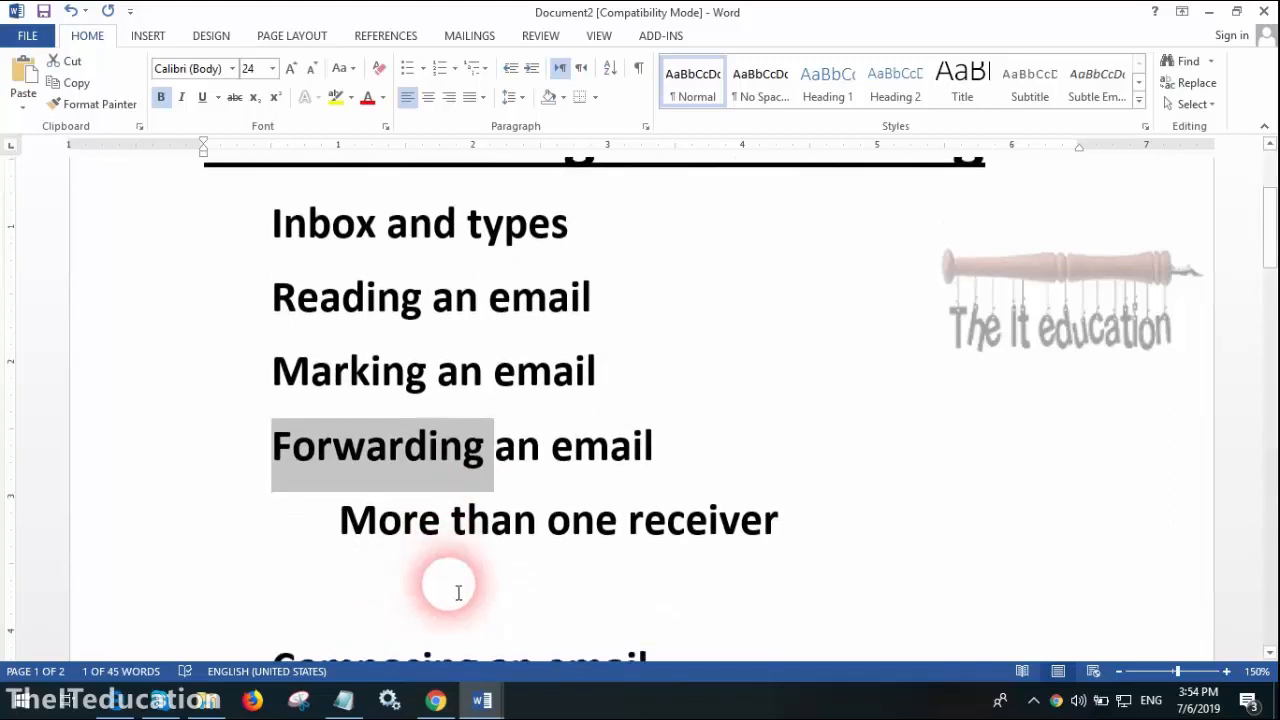
{"action": "left_click", "coordinate": [380, 522]}
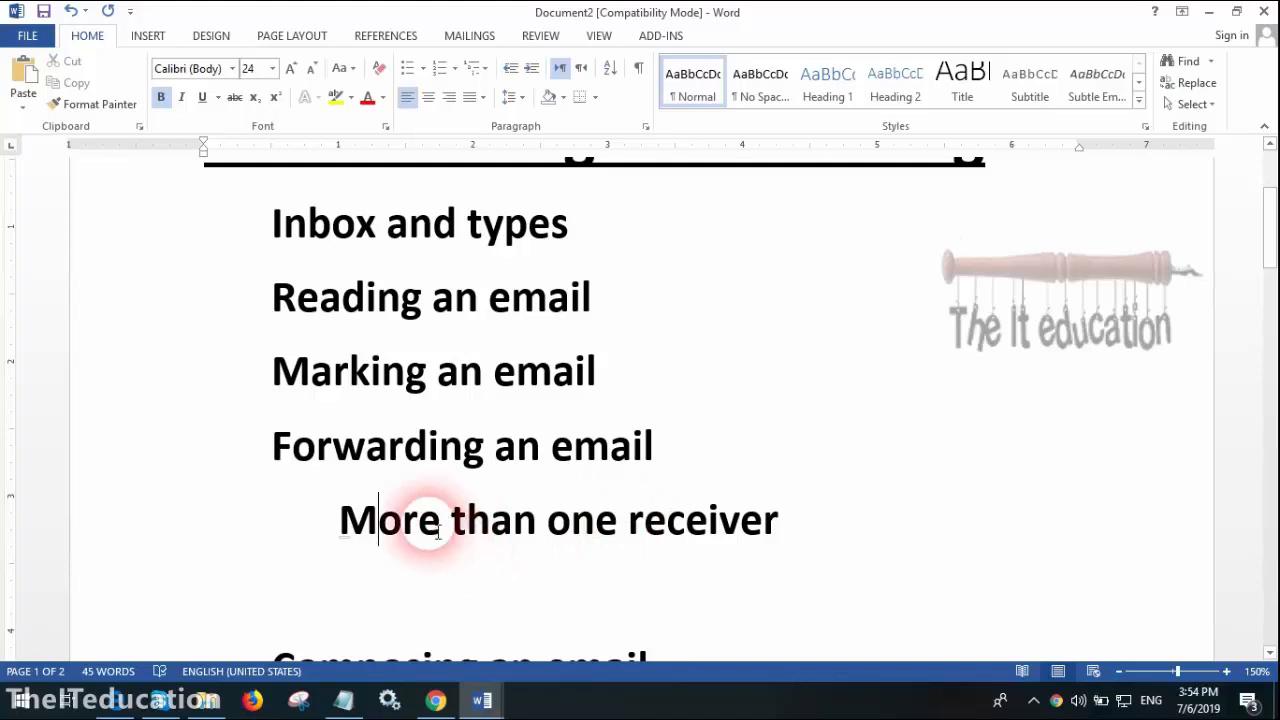
{"action": "scroll", "coordinate": [437, 533], "scroll_direction": "down", "scroll_amount": 4}
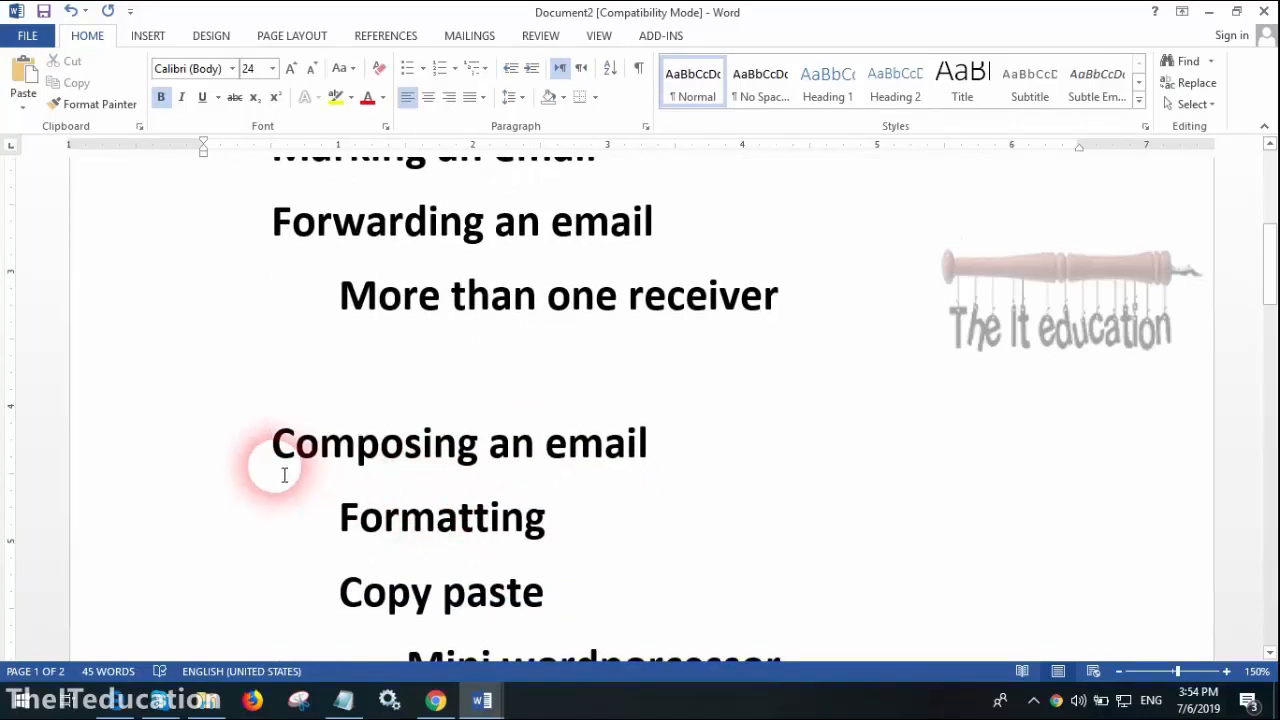
{"action": "left_click_drag", "start_coordinate": [277, 466], "coordinate": [500, 423]}
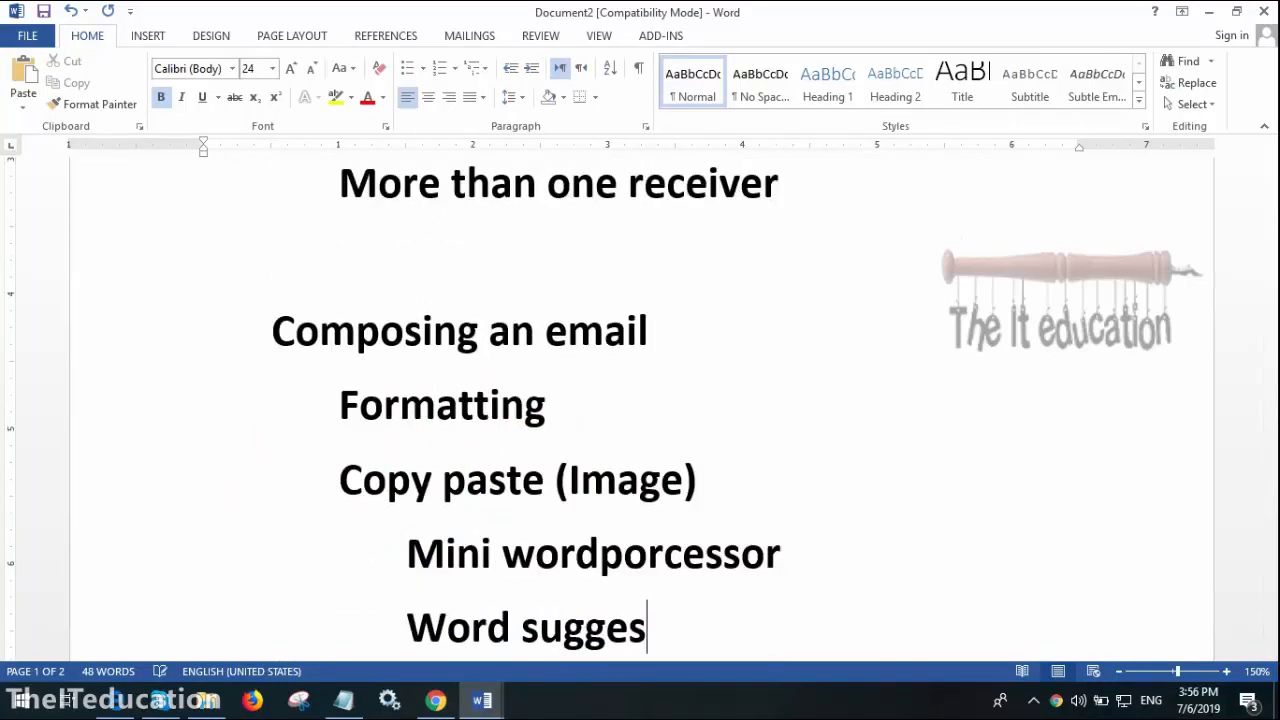
Complete the entries "Word suggestion" and "Copy paste (Image)" under "Composing an email".
{"action": "type", "text": "tion"}
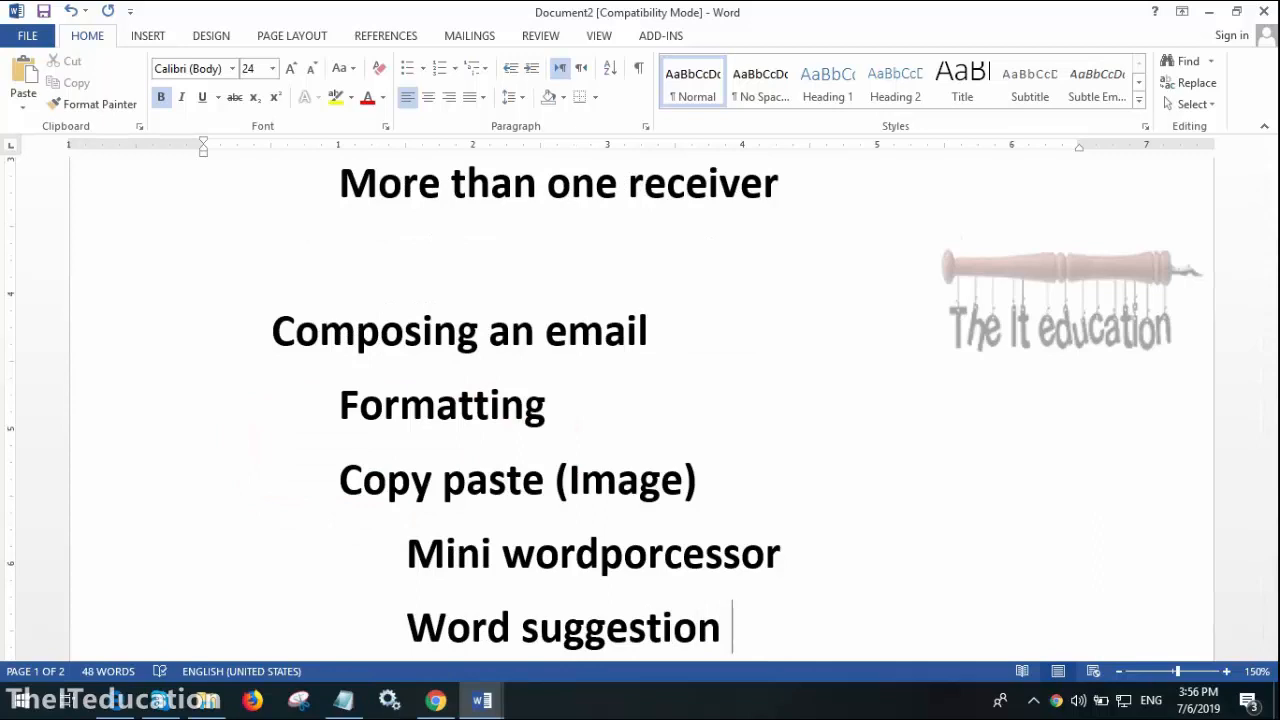
{"action": "left_click", "coordinate": [723, 495]}
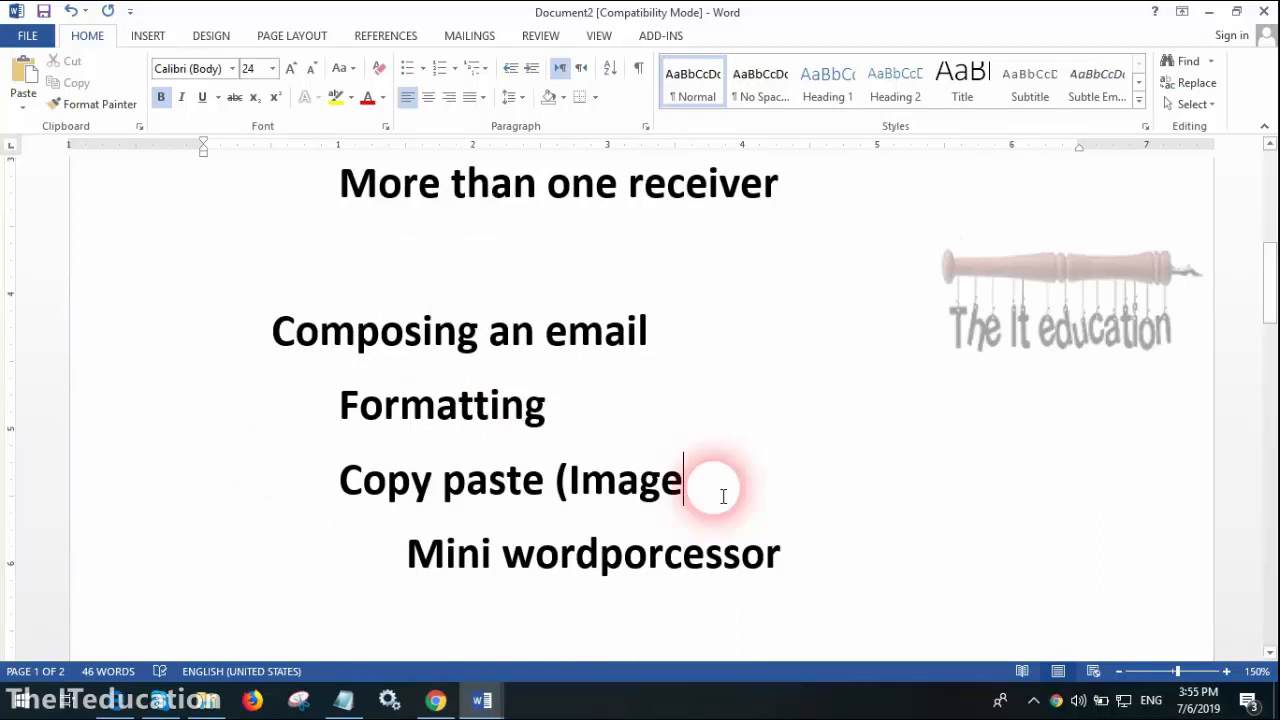
{"action": "type", "text": ")"}
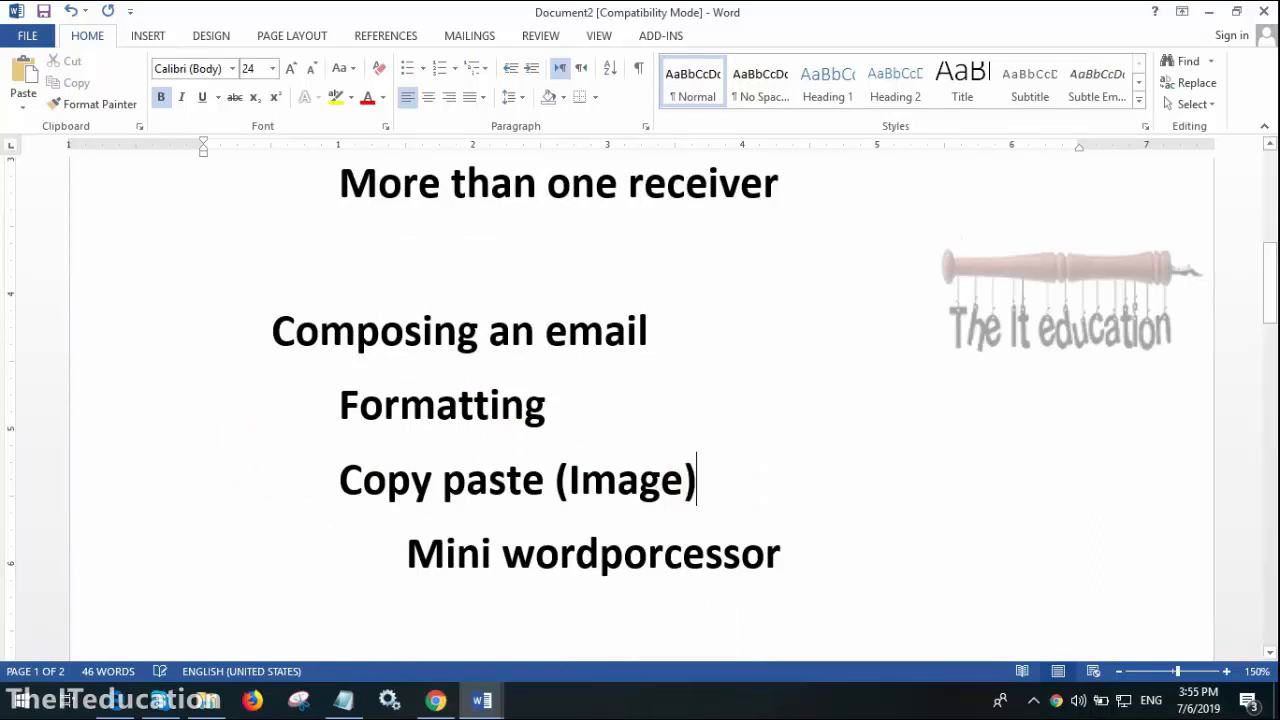
{"action": "left_click", "coordinate": [718, 497]}
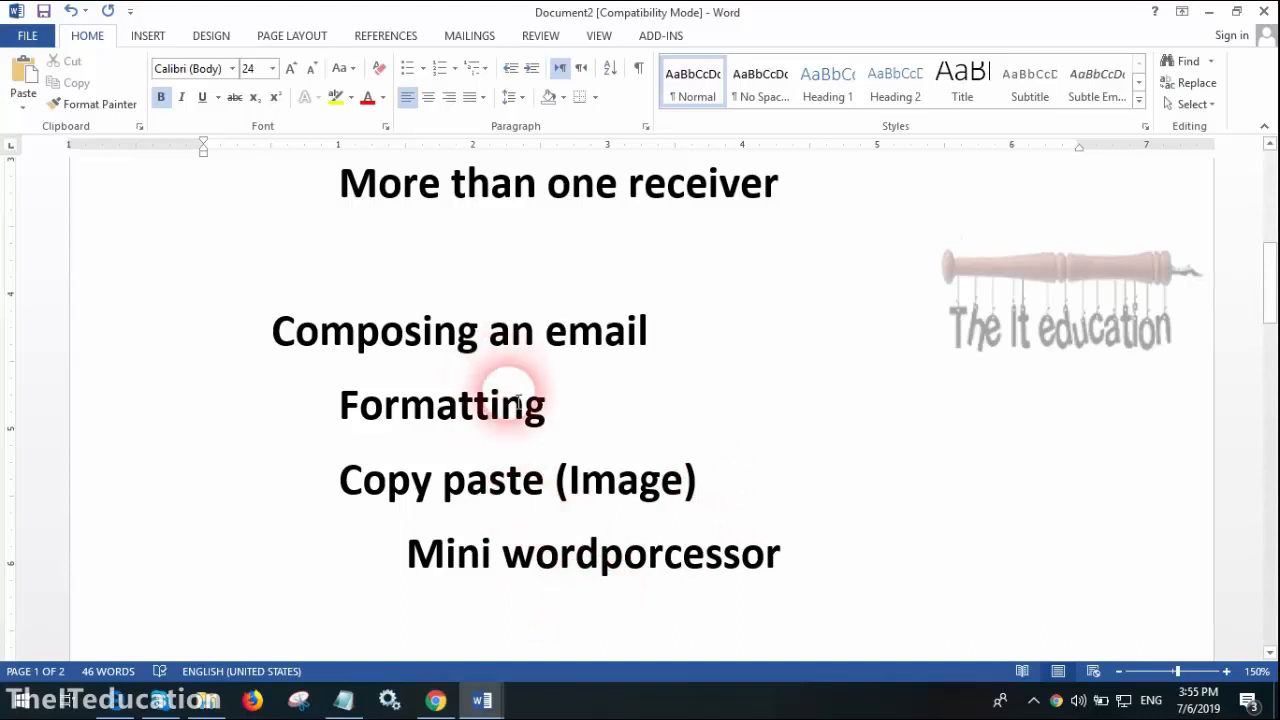
Add an indented "Word suggestion" line directly below "Mini wordporcessor" in the composing section.
{"action": "left_click_drag", "start_coordinate": [260, 332], "coordinate": [674, 594]}
{"action": "left_click", "coordinate": [676, 590]}
{"action": "left_click", "coordinate": [503, 558]}
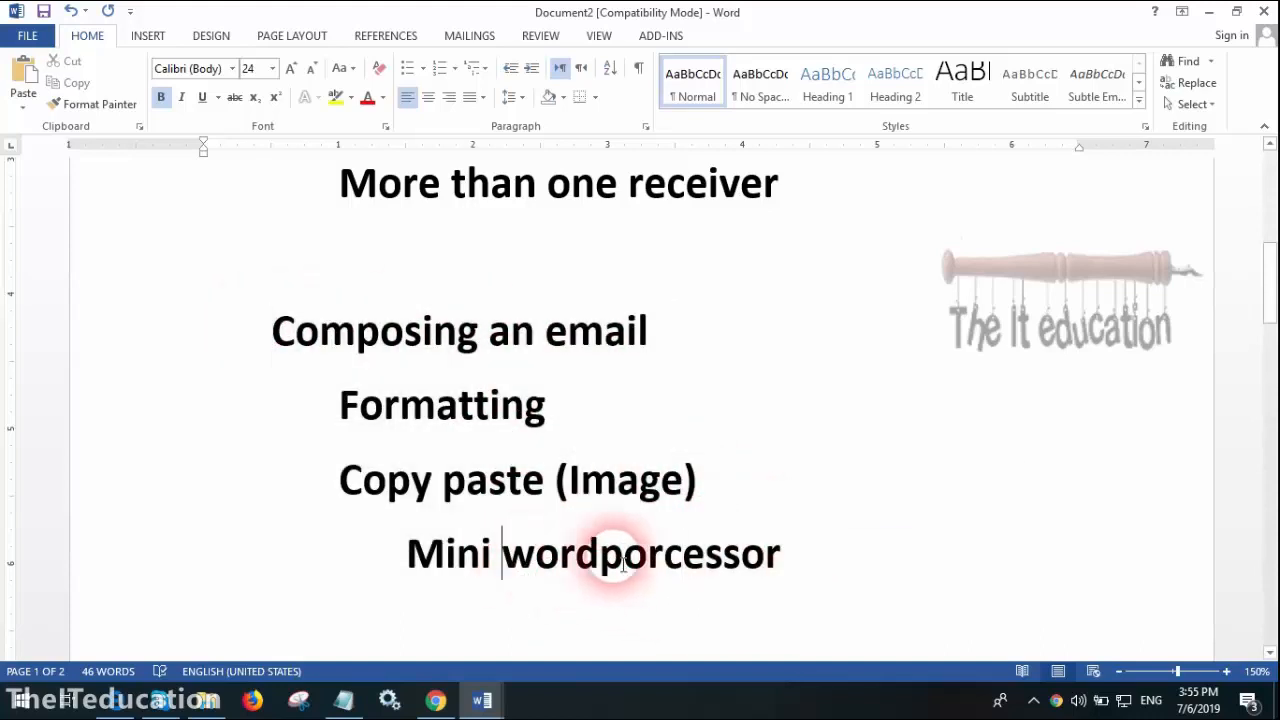
{"action": "left_click", "coordinate": [779, 558], "text": "shift"}
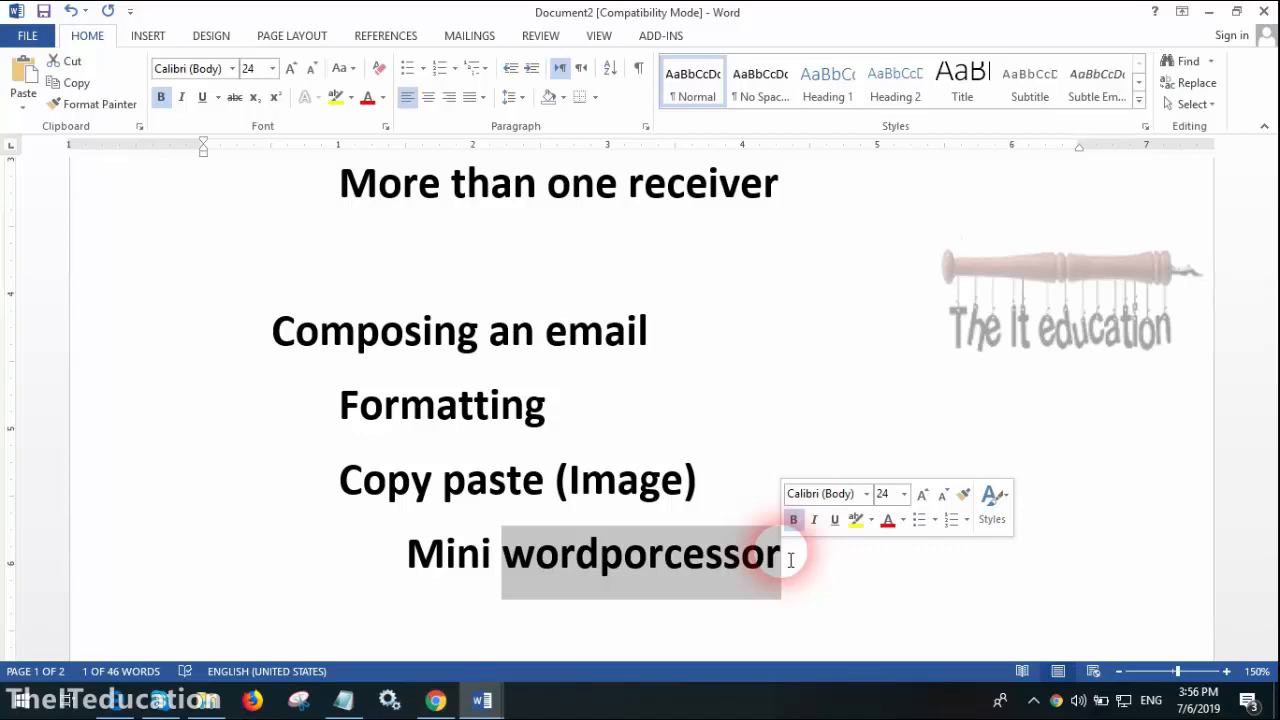
{"action": "left_click", "coordinate": [666, 591]}
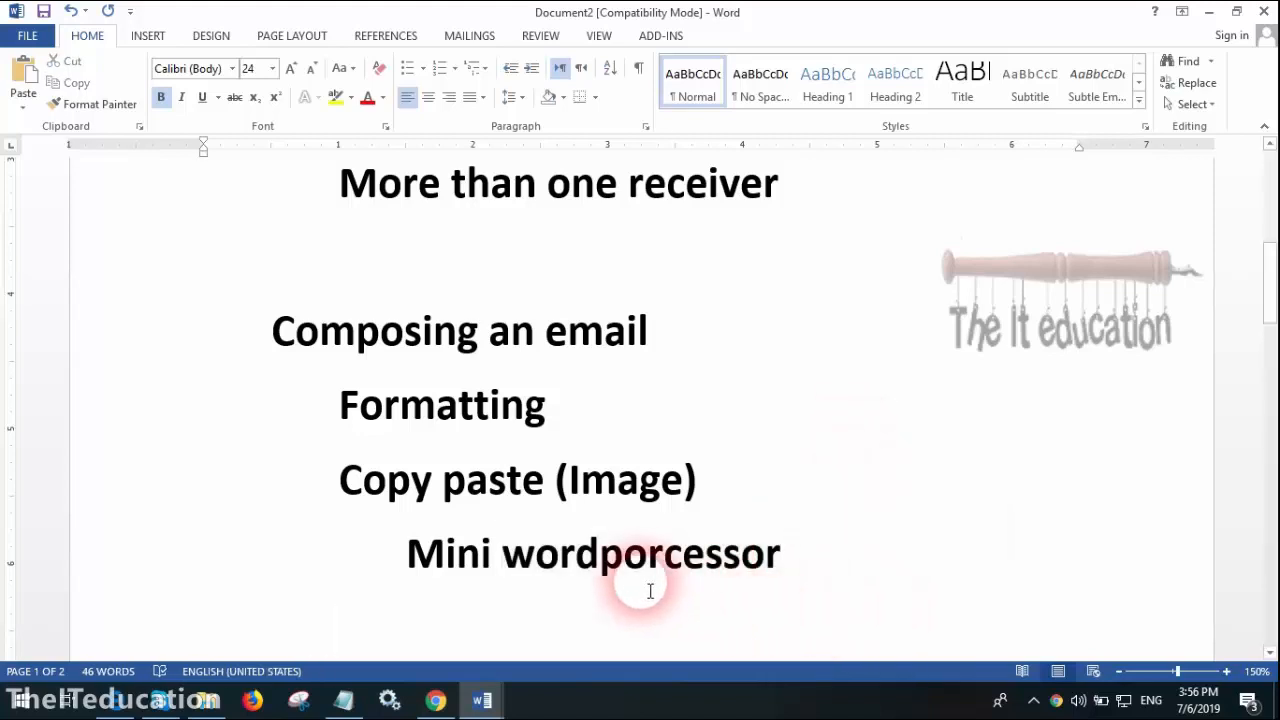
{"action": "key", "text": "Tab"}
{"action": "type", "text": "wo"}
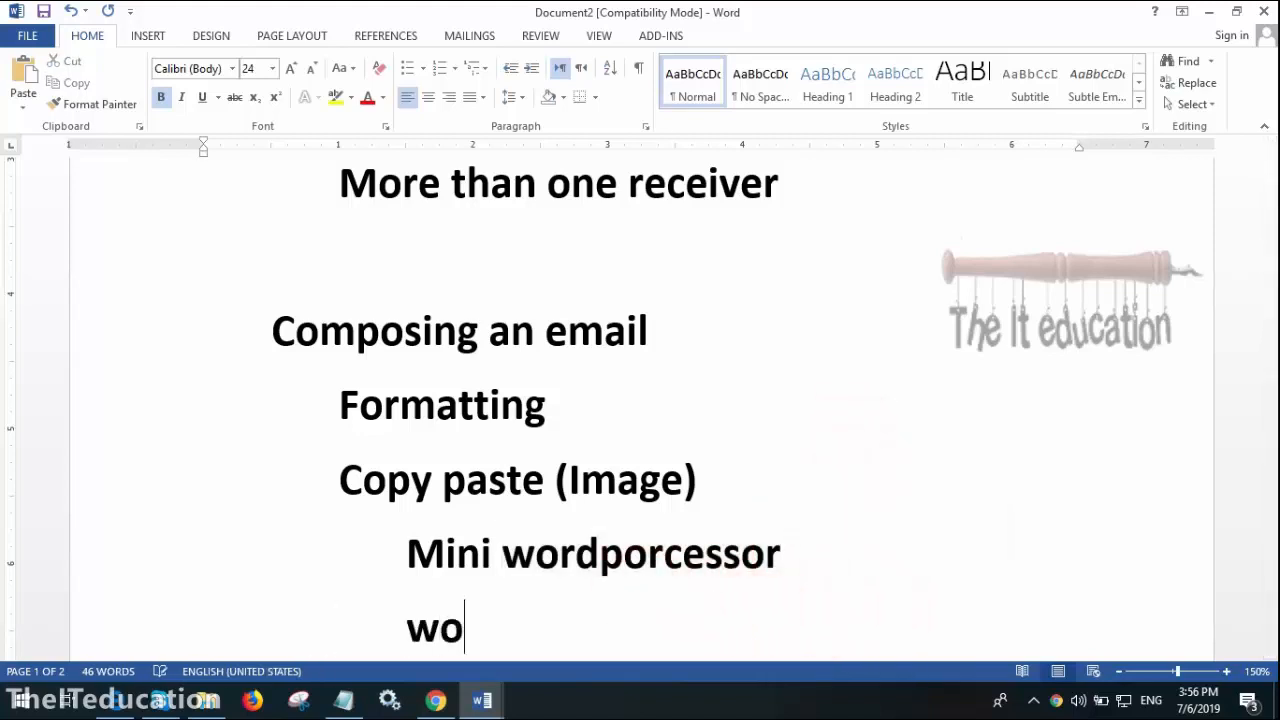
{"action": "type", "text": "rd suggestio"}
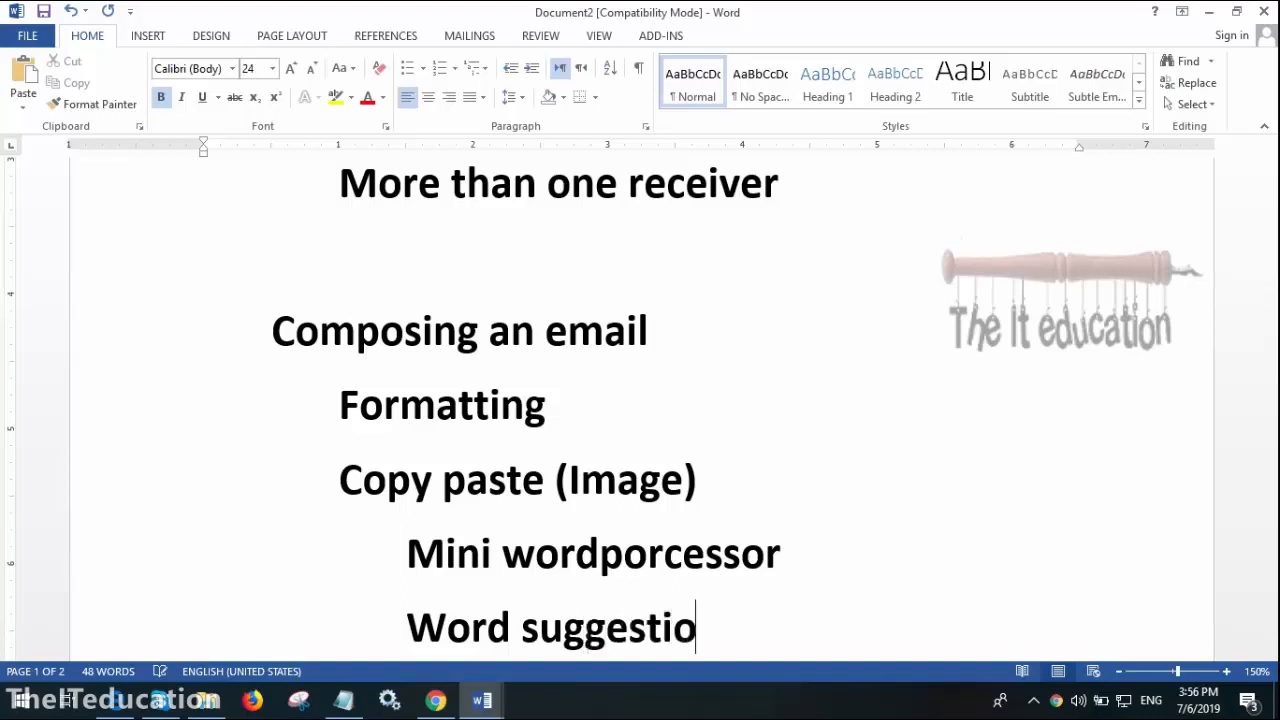
{"action": "type", "text": "n"}
Append the size limit "-<25 MB" to the "Attachment" line.
{"action": "scroll", "coordinate": [624, 584], "scroll_direction": "down", "scroll_amount": 2}
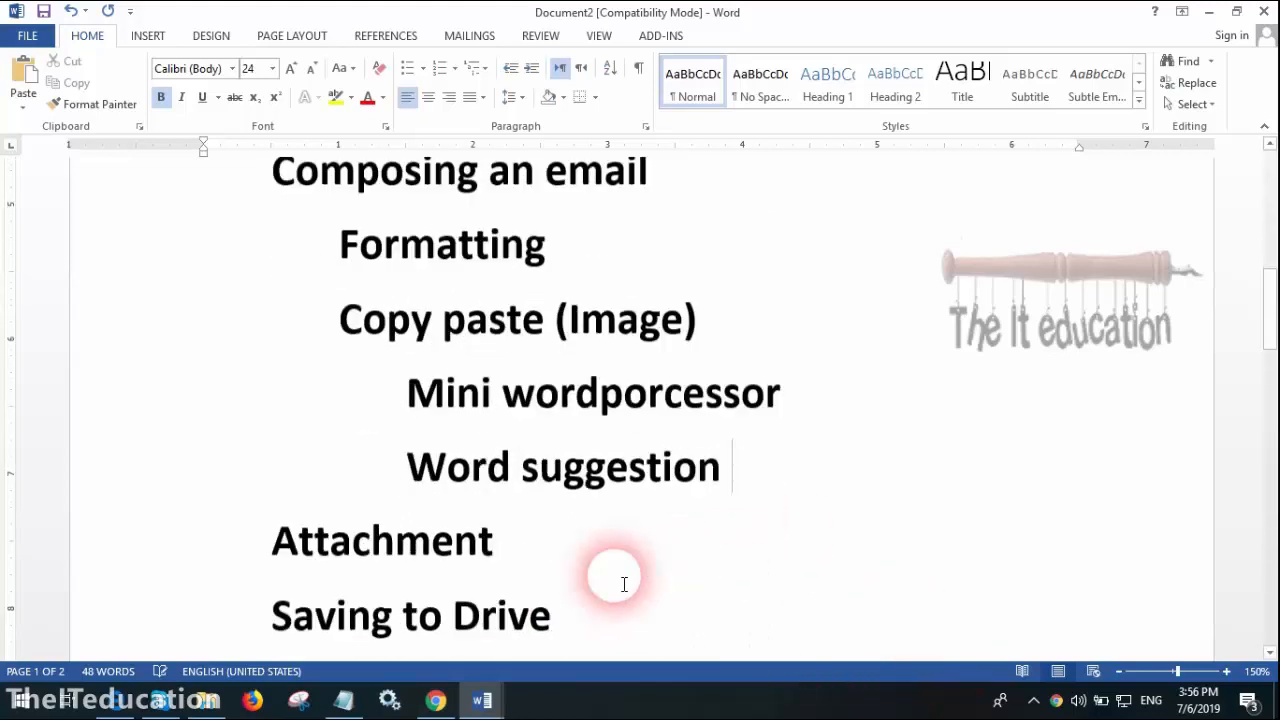
{"action": "scroll", "coordinate": [624, 584], "scroll_direction": "down", "scroll_amount": 2}
{"action": "double_click", "coordinate": [388, 380]}
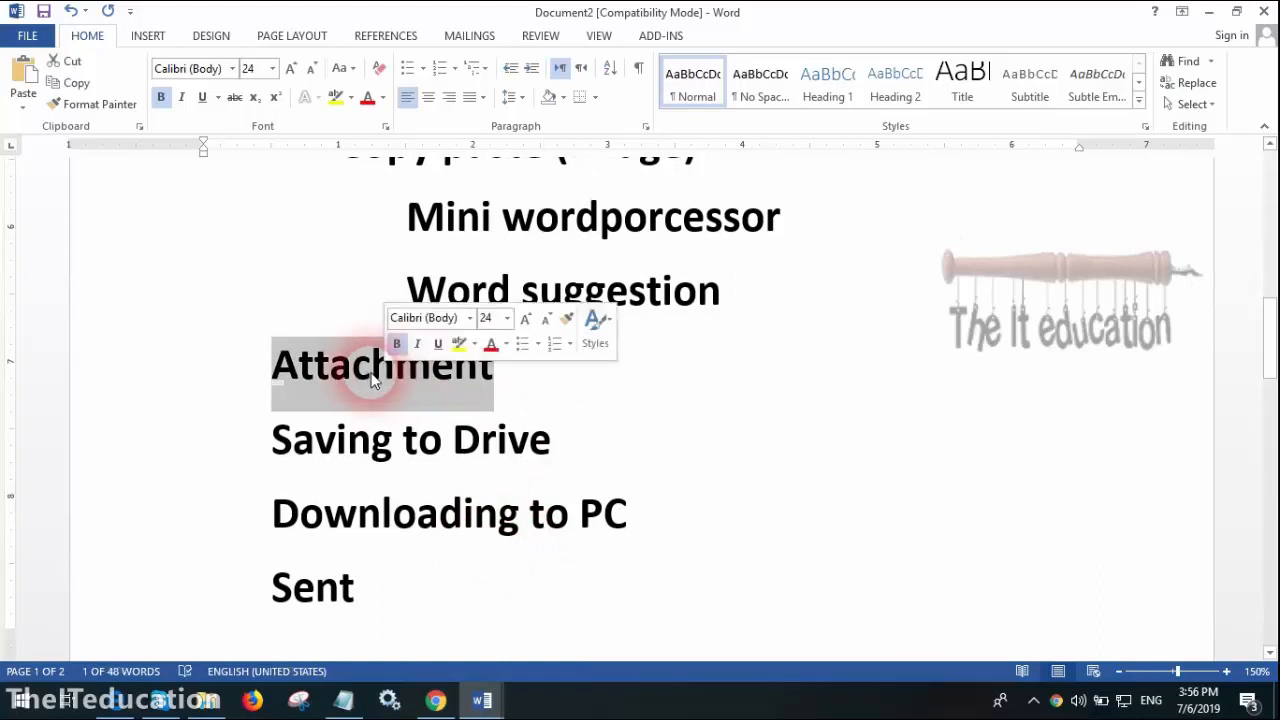
{"action": "left_click", "coordinate": [562, 375]}
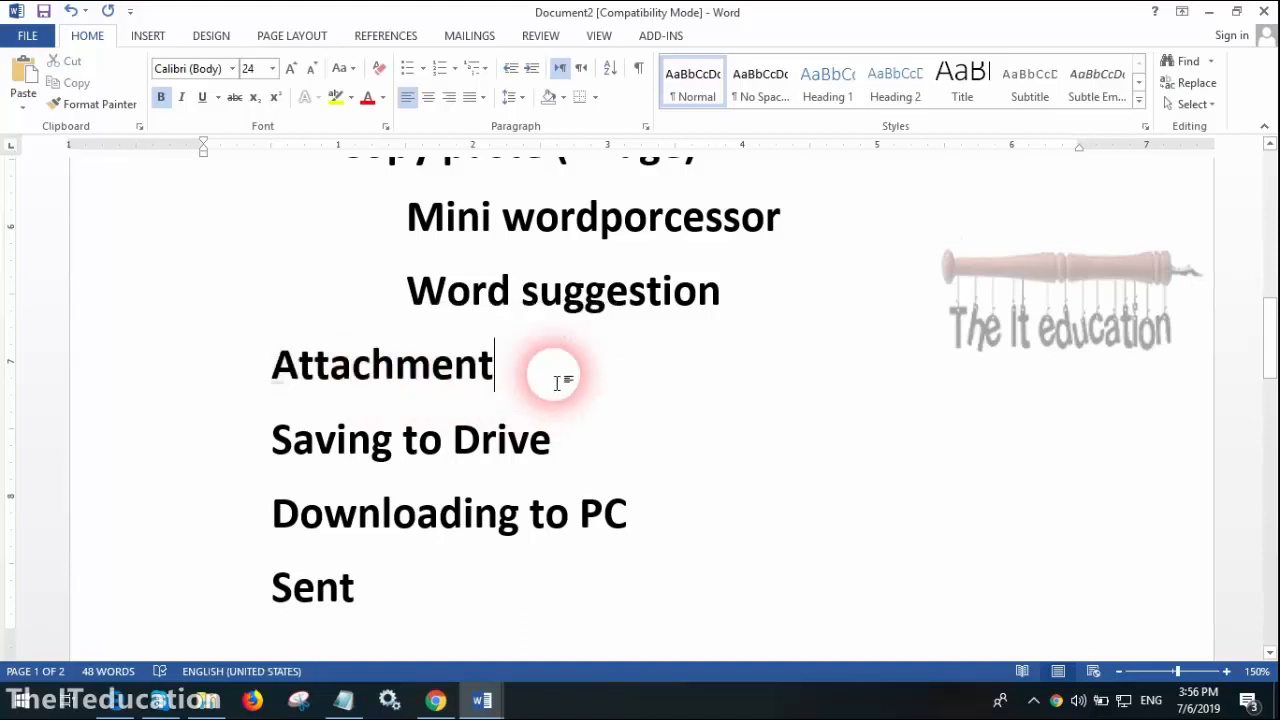
{"action": "type", "text": "-<2"}
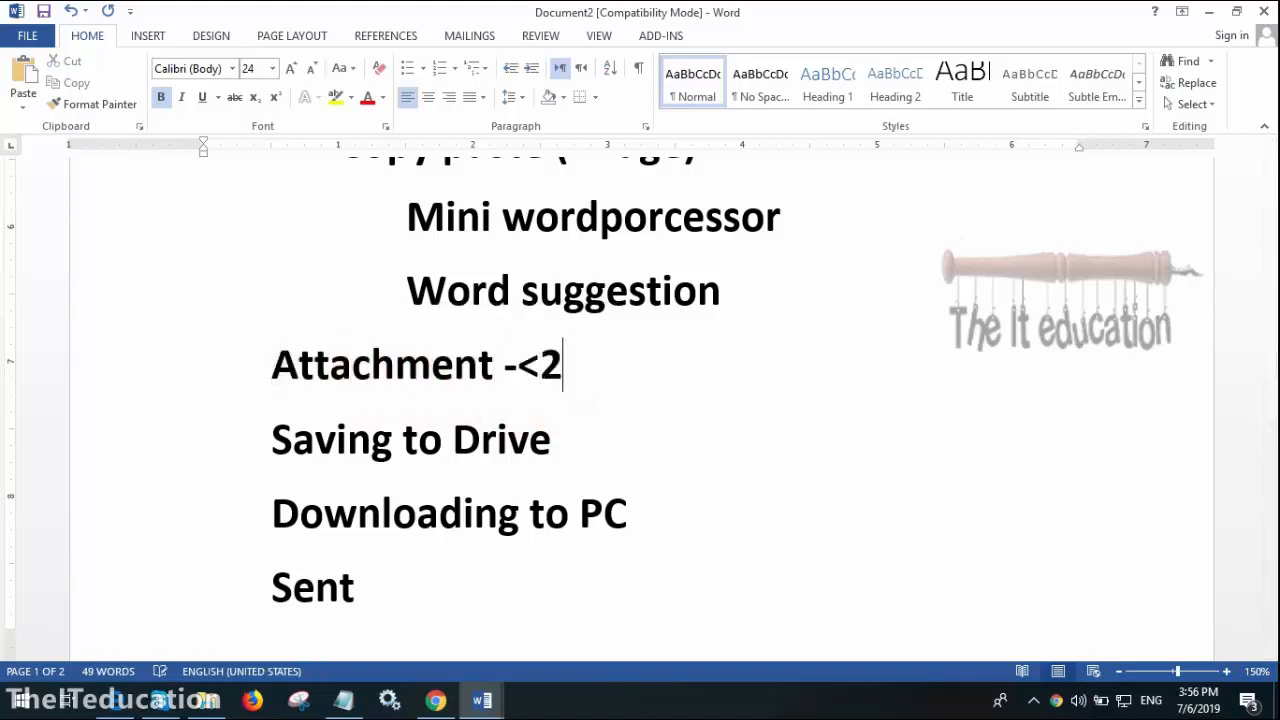
{"action": "type", "text": "5 MB"}
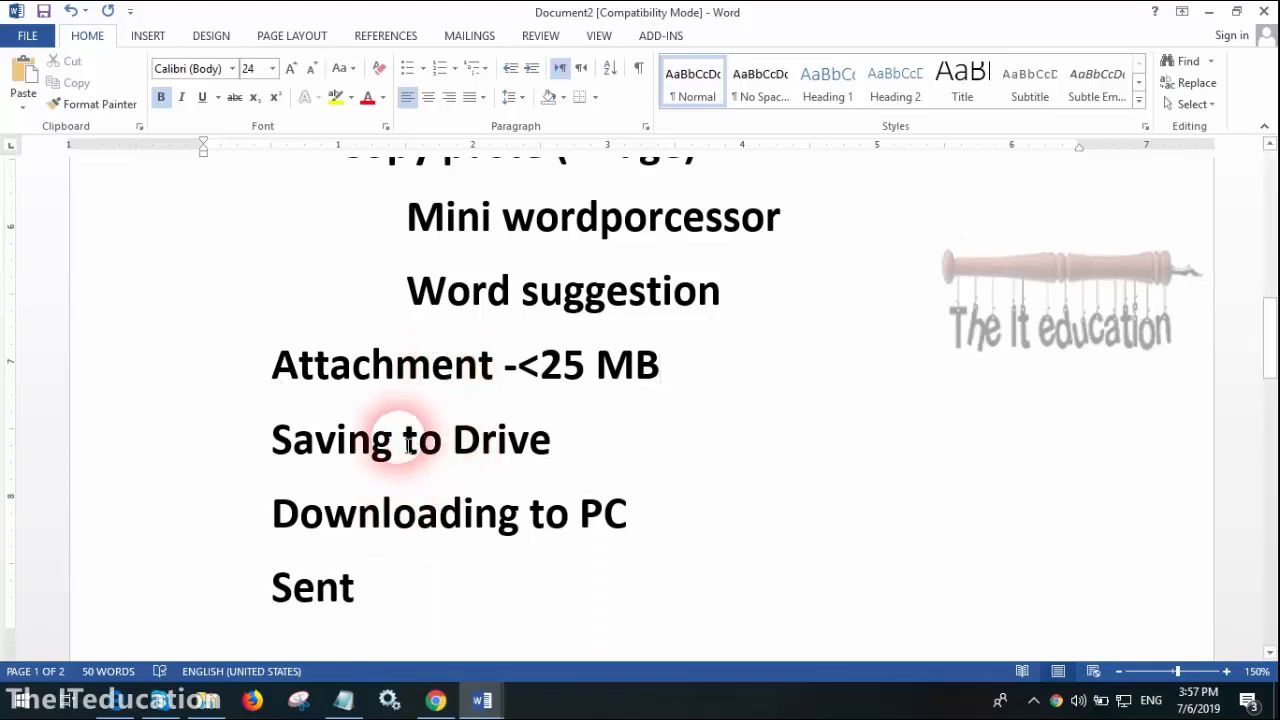
Review the "Saving to Drive" and "Downloading to PC" topics in the outline.
{"action": "left_click_drag", "start_coordinate": [266, 449], "coordinate": [549, 451]}
{"action": "left_click", "coordinate": [418, 528]}
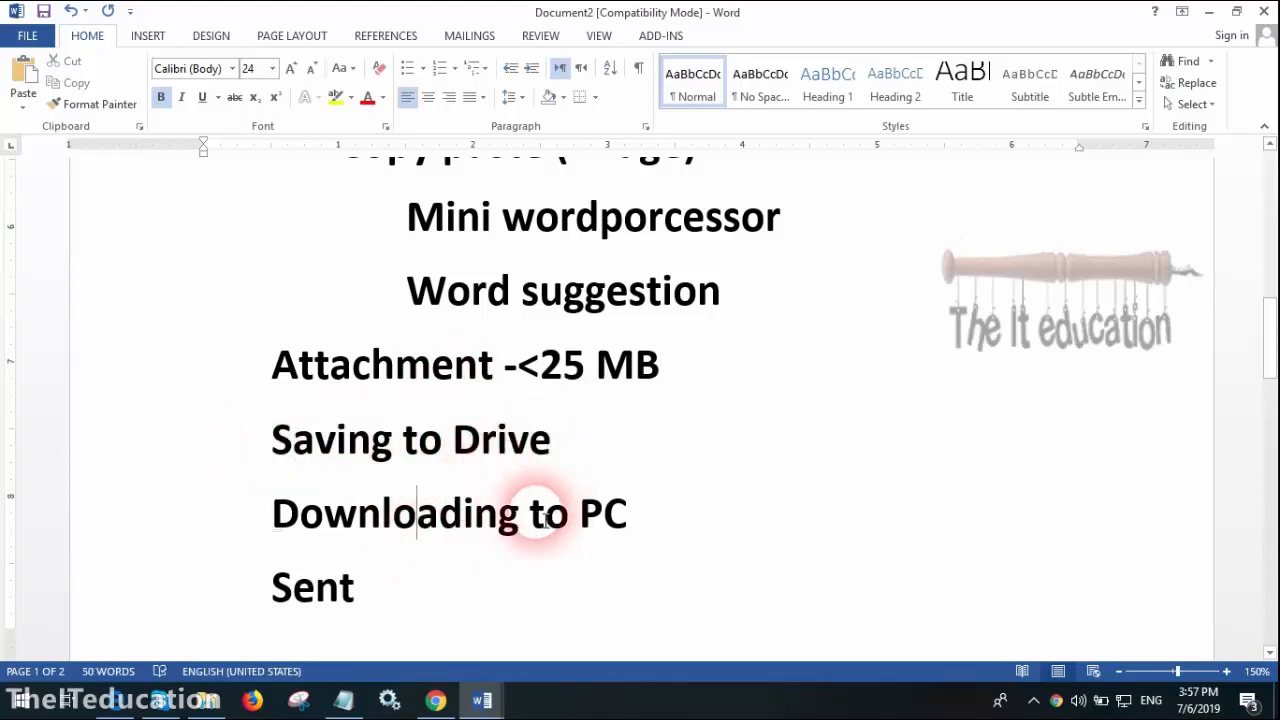
{"action": "left_click_drag", "start_coordinate": [530, 515], "coordinate": [649, 522]}
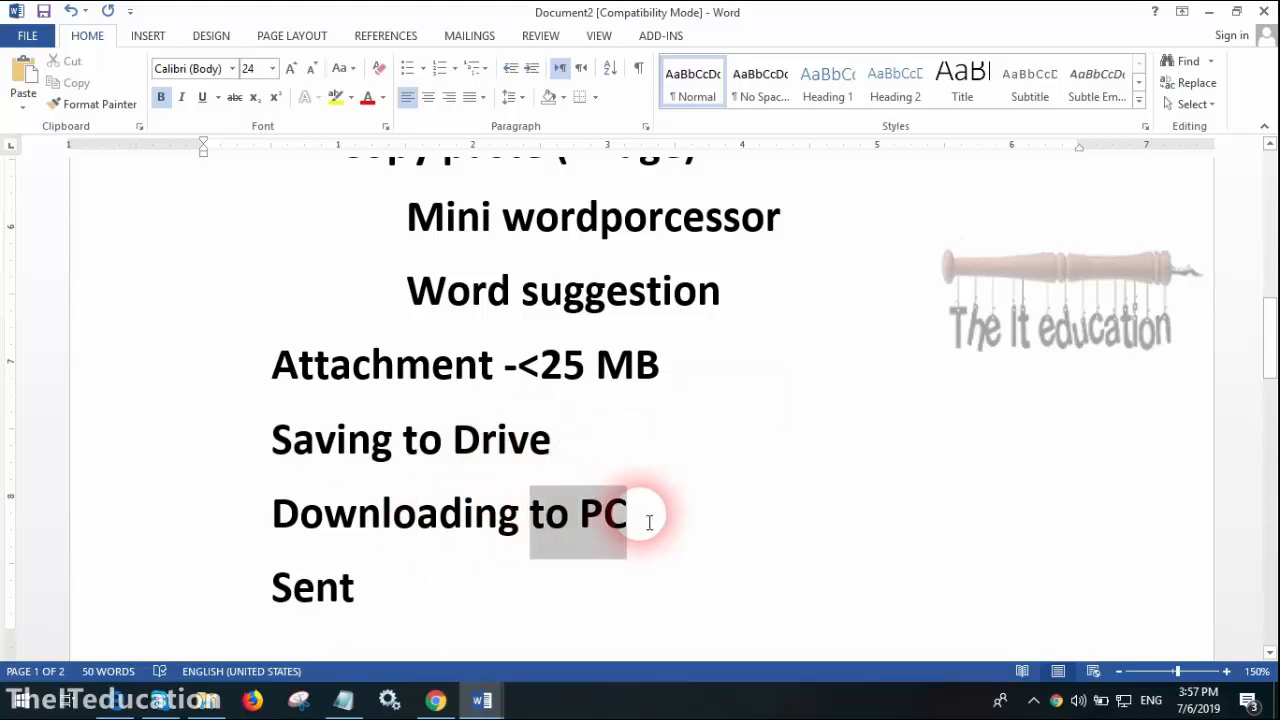
{"action": "double_click", "coordinate": [505, 447]}
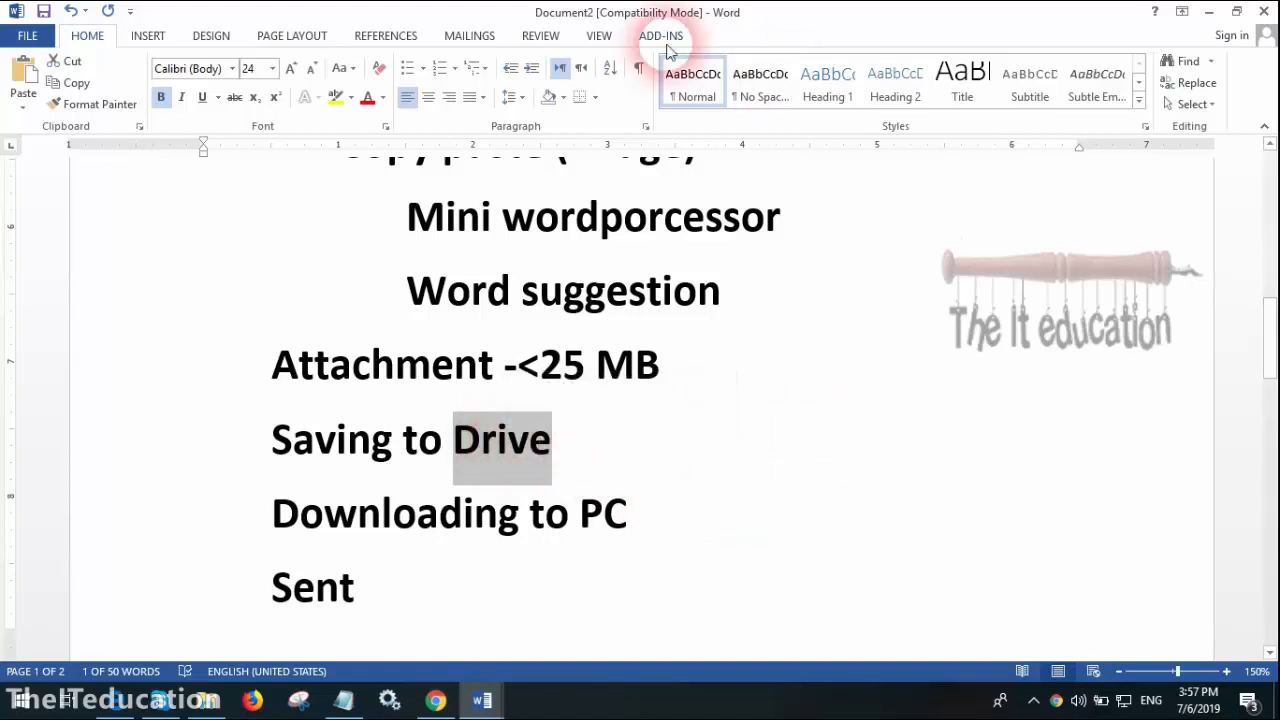
Enlarge the word "Drive" in the "Saving to Drive" line to font size 48.
{"action": "left_click", "coordinate": [290, 68]}
{"action": "left_click", "coordinate": [290, 68]}
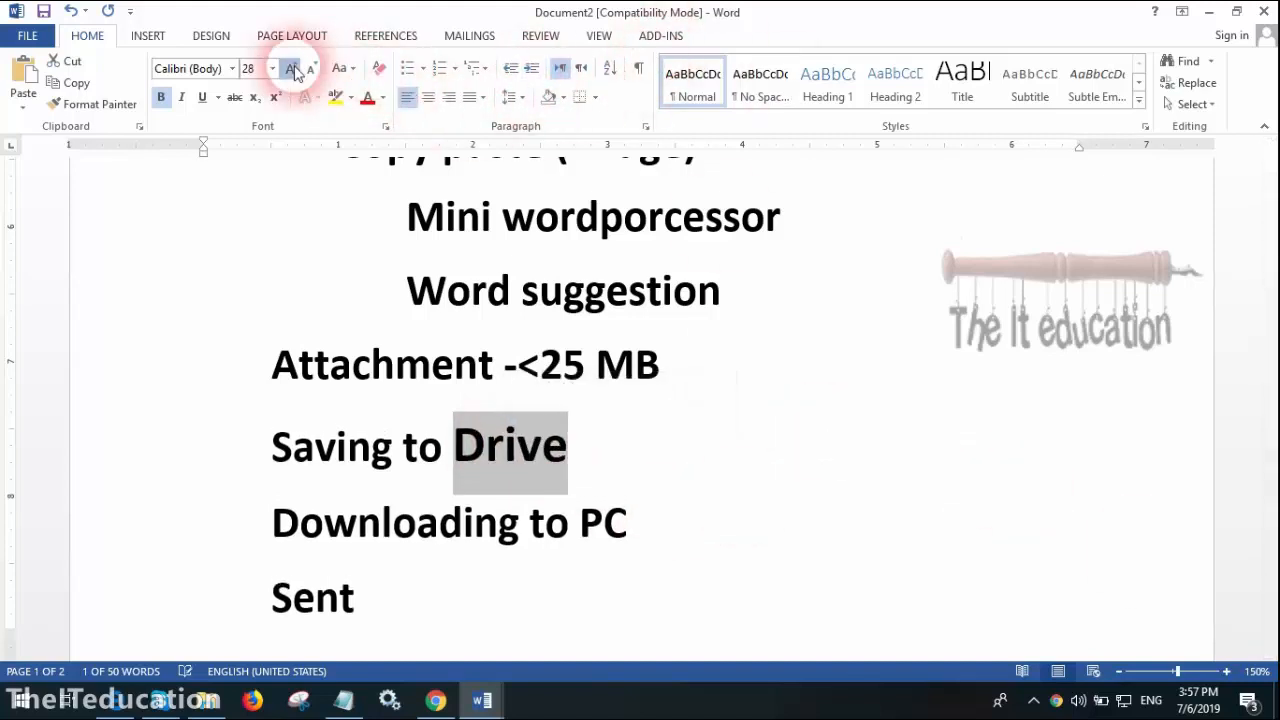
{"action": "left_click", "coordinate": [290, 68]}
{"action": "left_click", "coordinate": [290, 68]}
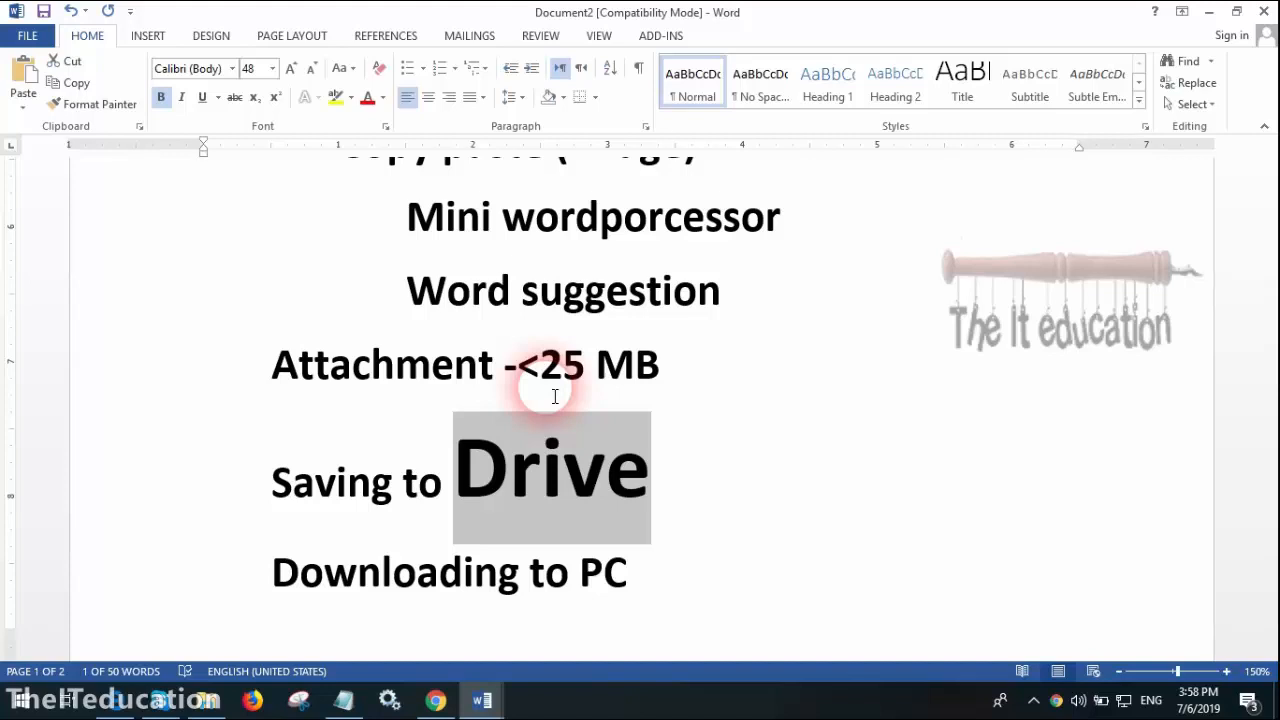
{"action": "scroll", "coordinate": [529, 480], "scroll_direction": "down", "scroll_amount": 5}
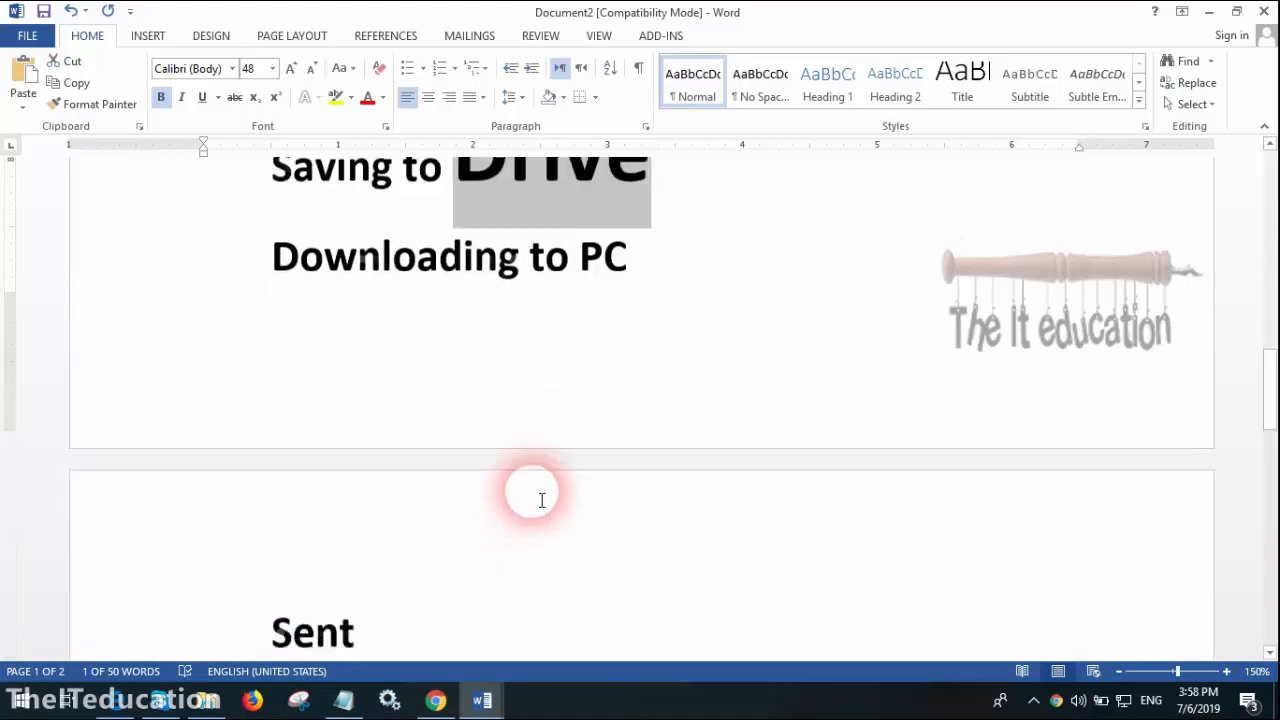
{"action": "double_click", "coordinate": [537, 258]}
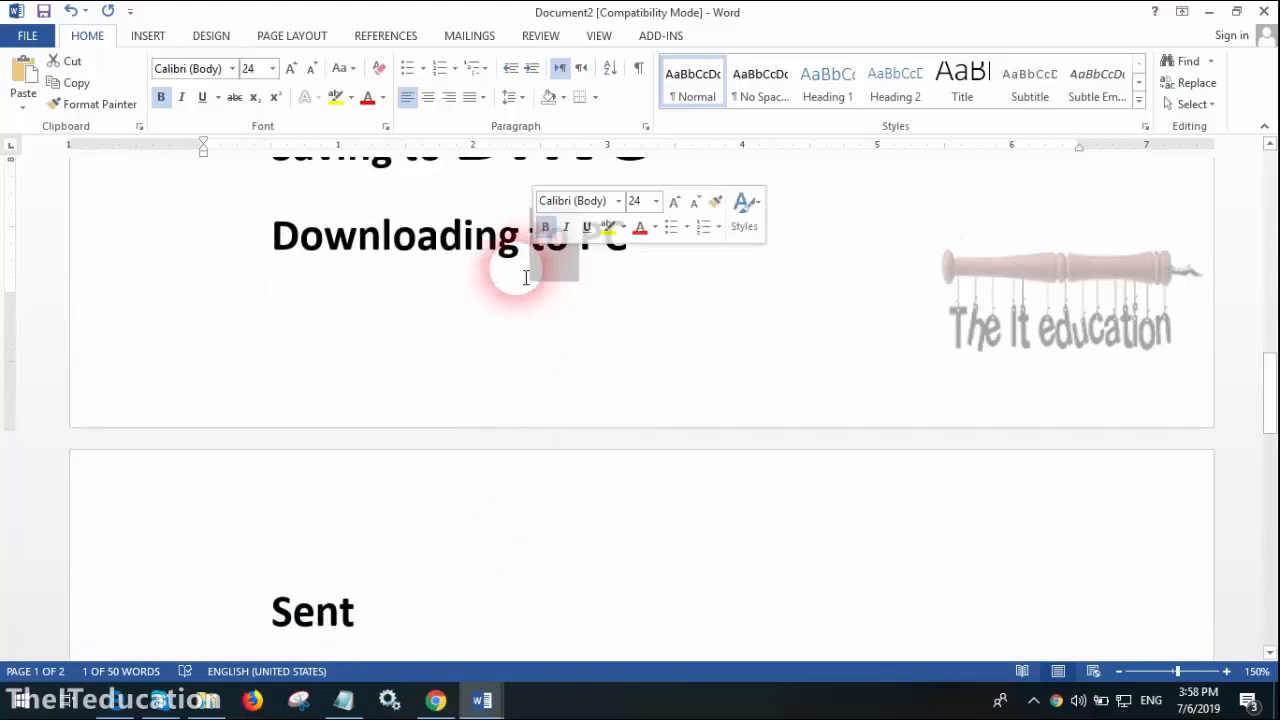
{"action": "left_click", "coordinate": [560, 255]}
{"action": "left_click", "coordinate": [486, 268]}
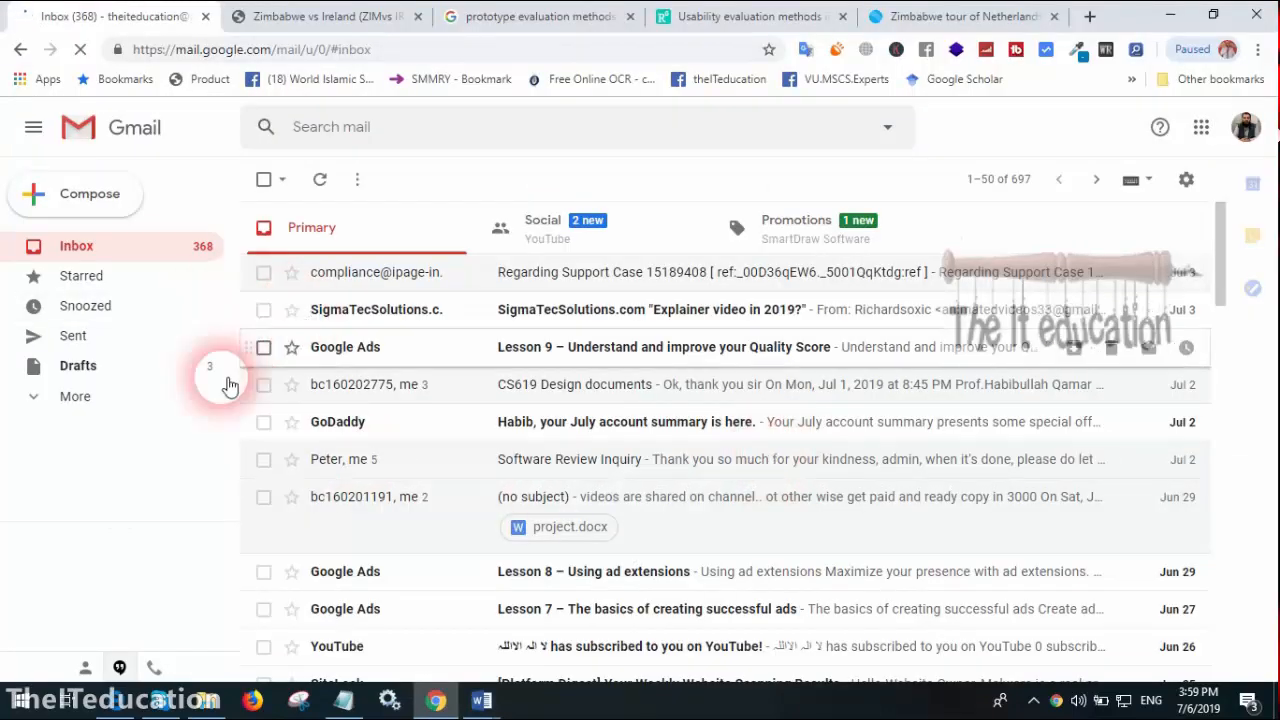
Switch to the Gmail inbox in Chrome, expand its folder list and set the page zoom to 125%.
{"action": "left_click", "coordinate": [80, 400]}
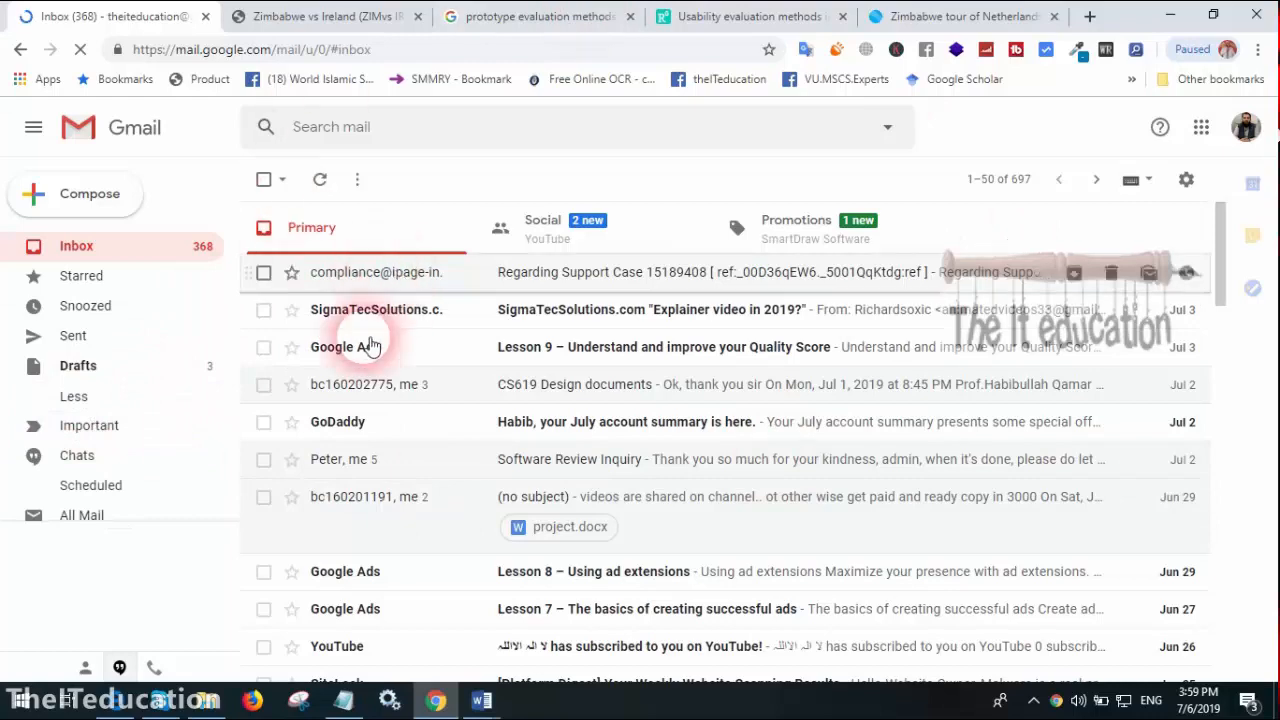
{"action": "left_click", "coordinate": [1257, 49]}
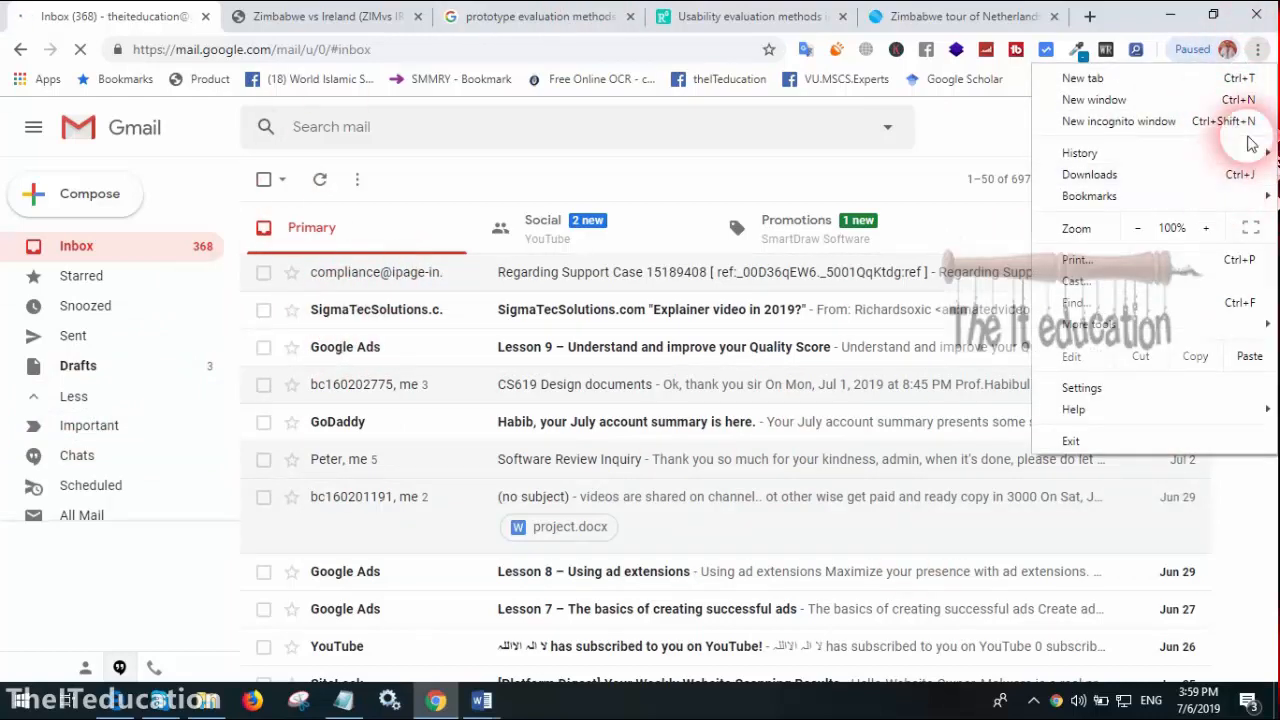
{"action": "left_click", "coordinate": [1206, 228]}
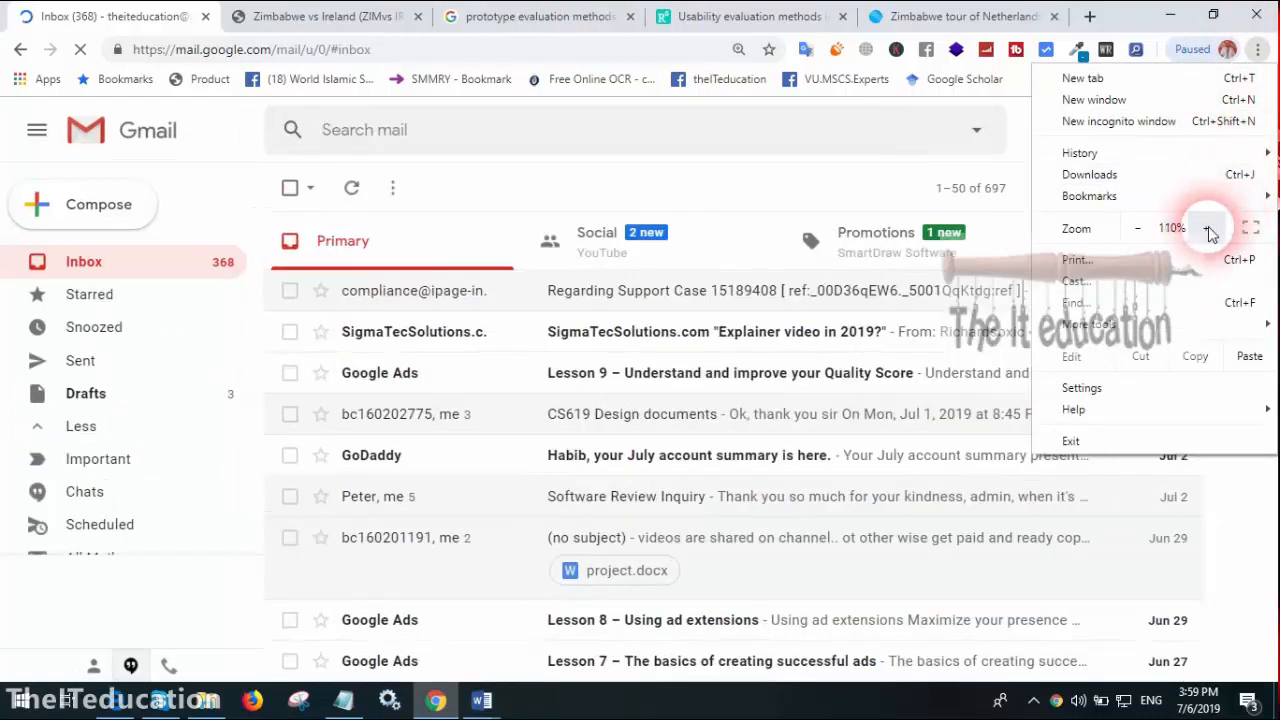
{"action": "left_click", "coordinate": [1206, 228]}
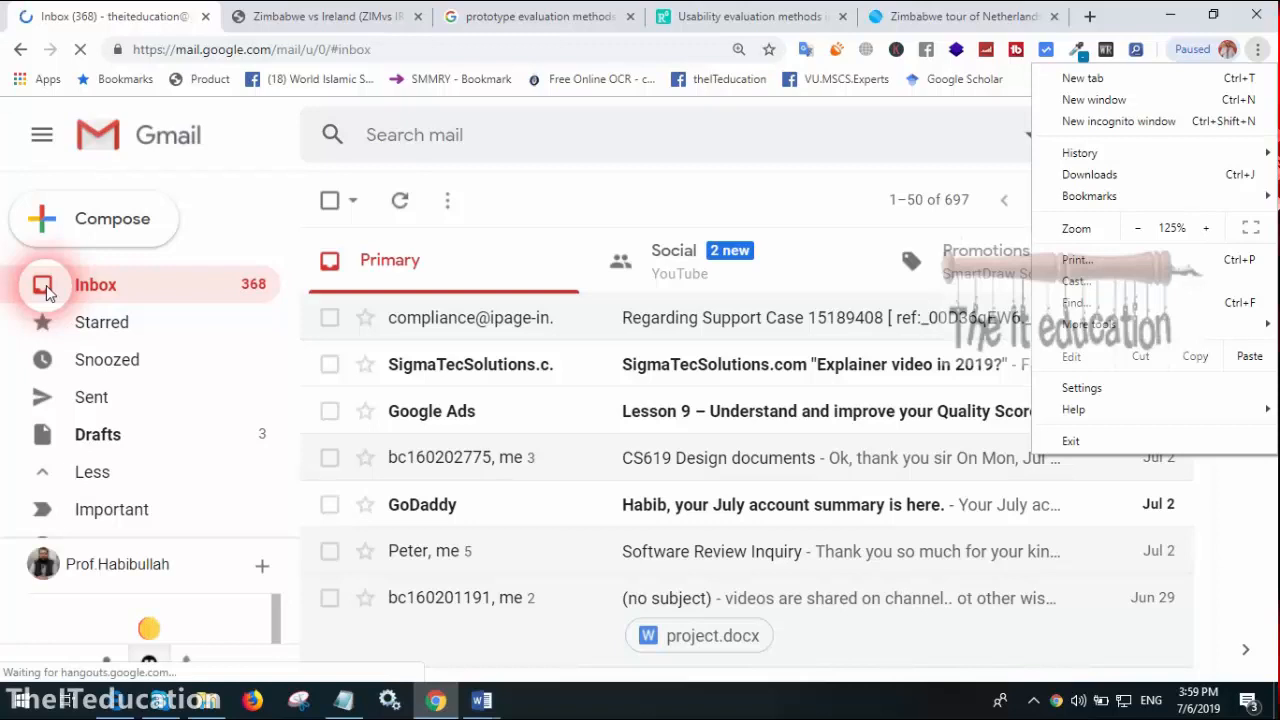
{"action": "left_click", "coordinate": [669, 188]}
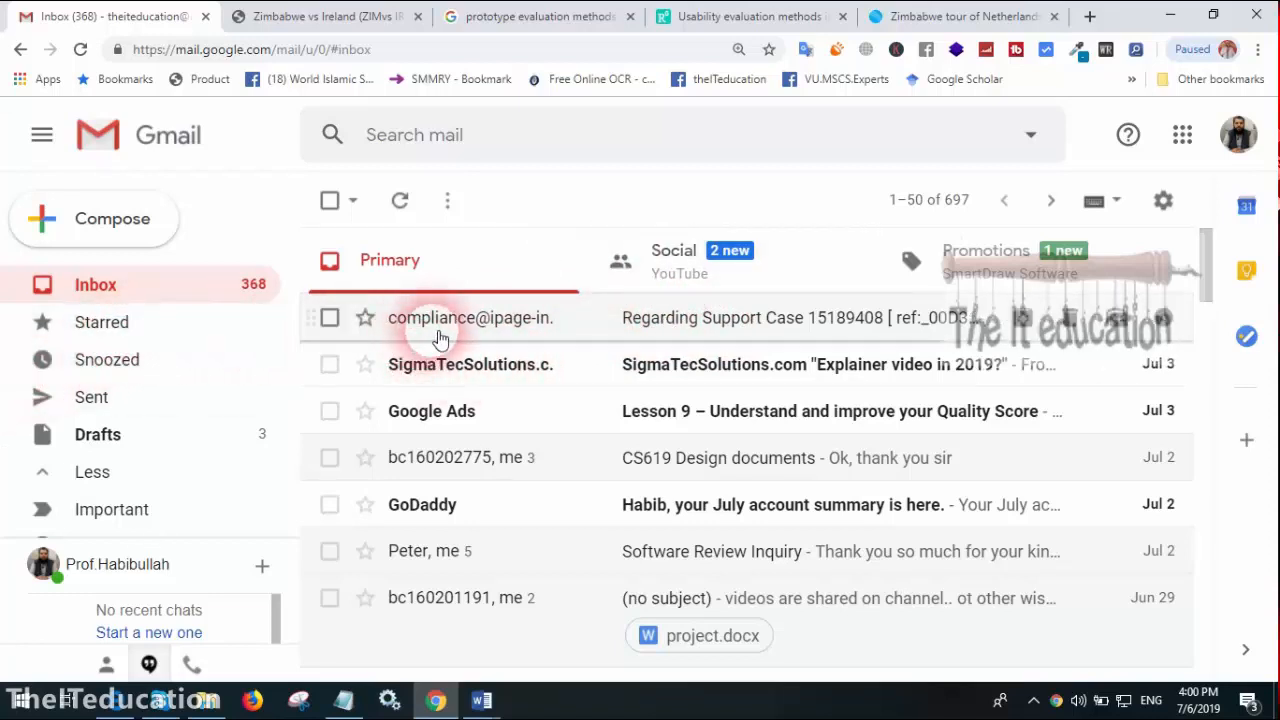
Star the "Regarding Support Case" and "Software Review Inquiry" messages in the inbox and view the Starred folder.
{"action": "left_click", "coordinate": [365, 318]}
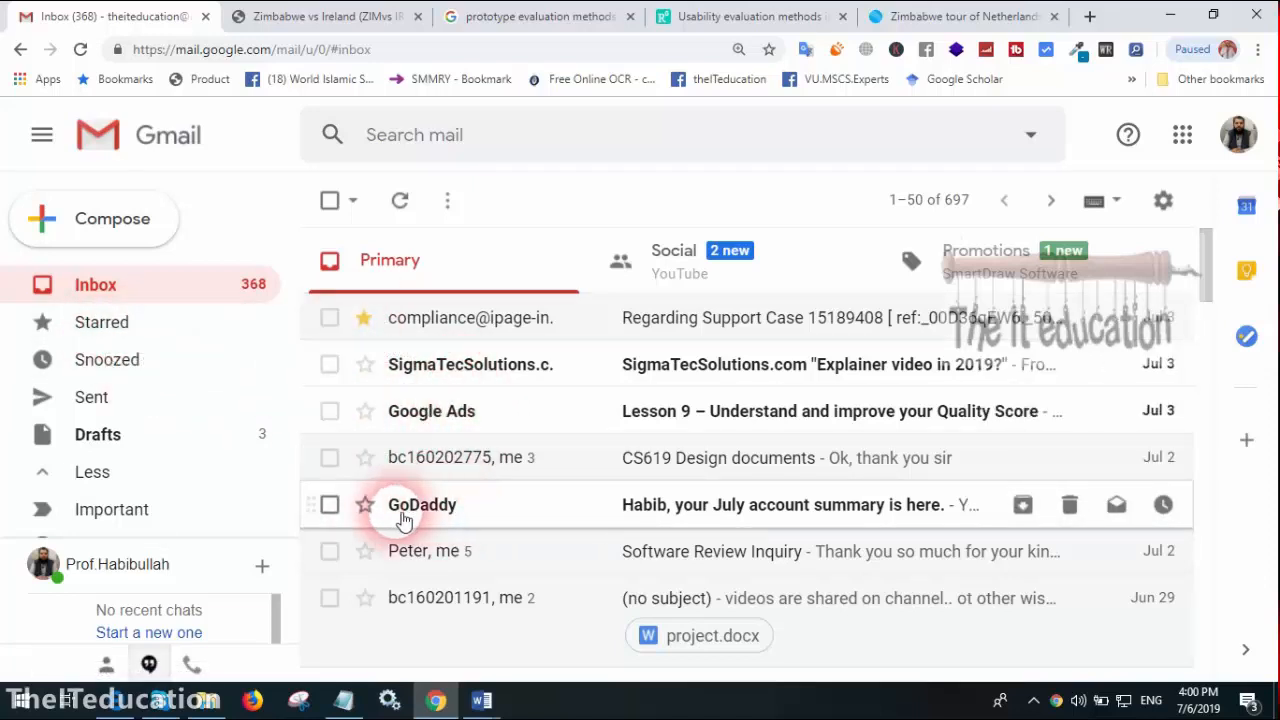
{"action": "scroll", "coordinate": [495, 522], "scroll_direction": "down", "scroll_amount": 2}
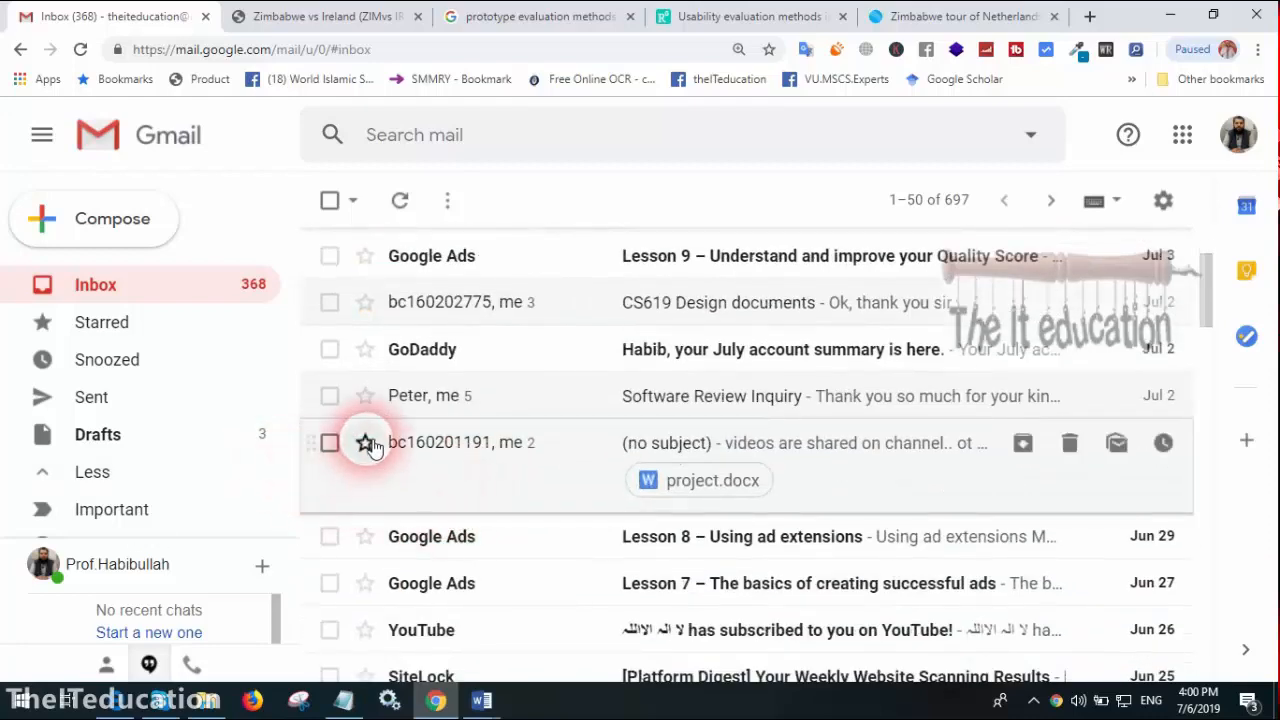
{"action": "left_click", "coordinate": [366, 398]}
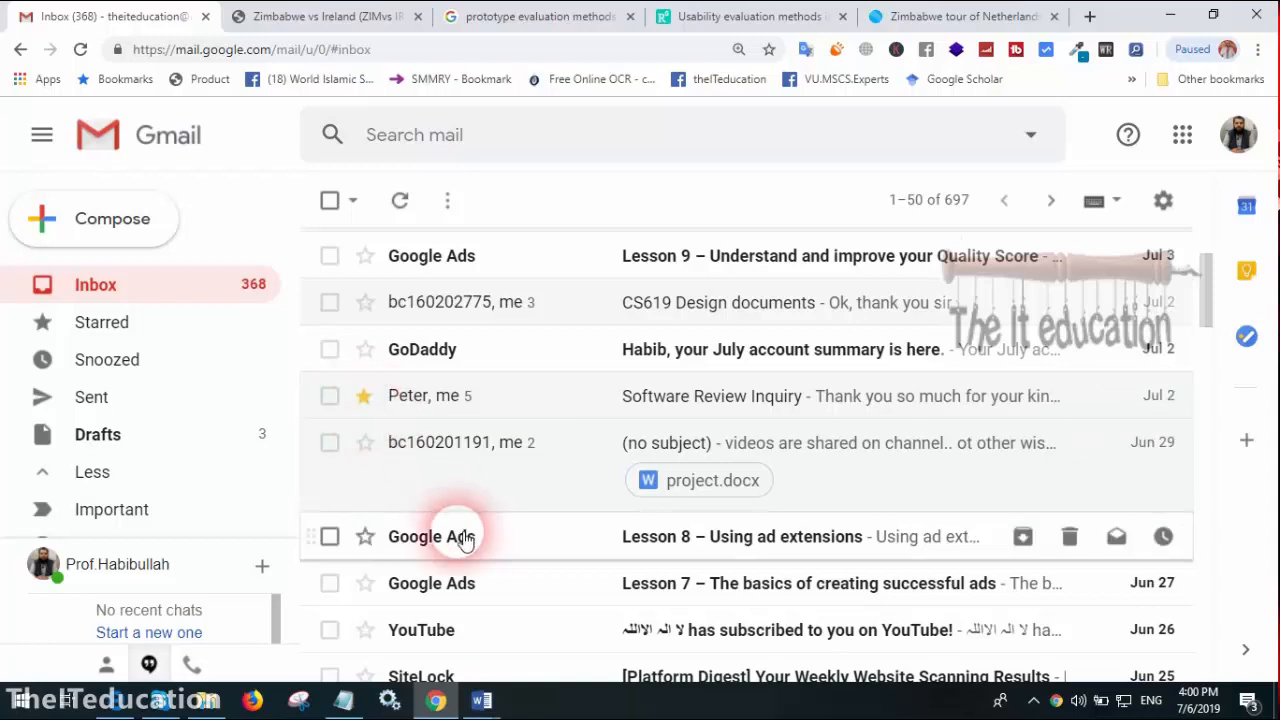
{"action": "mouse_move", "coordinate": [464, 541]}
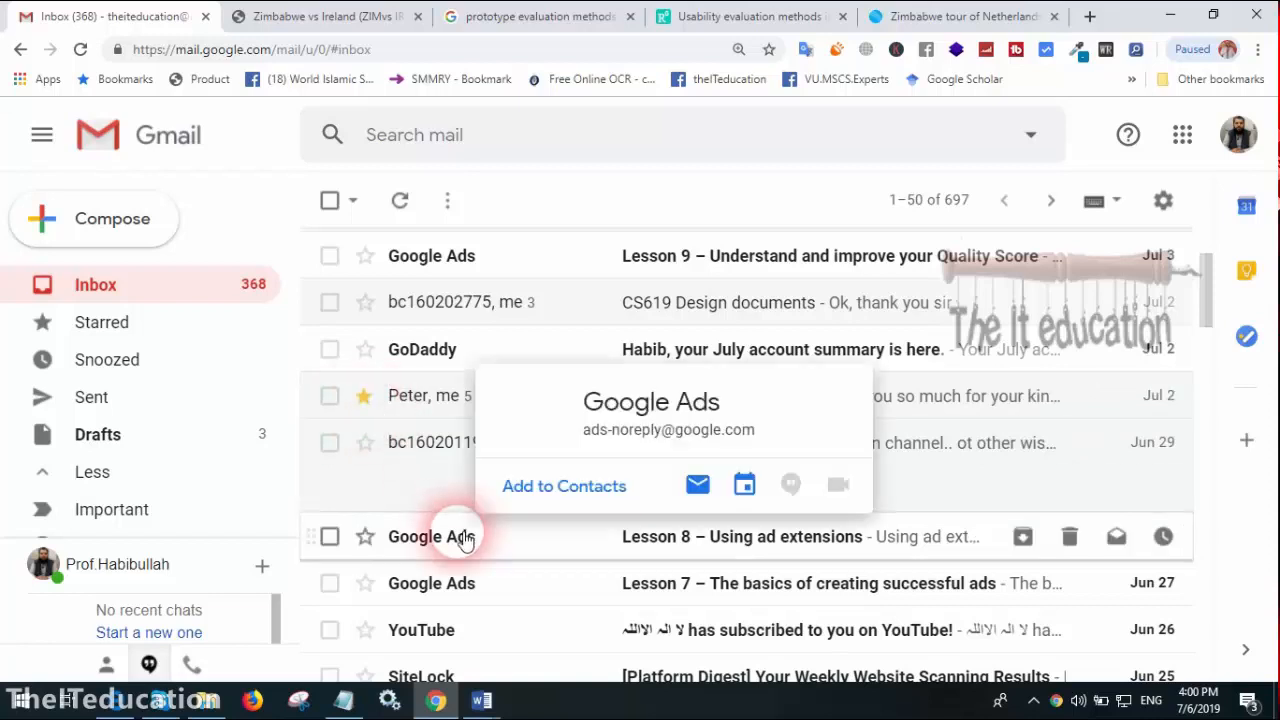
{"action": "left_click", "coordinate": [136, 328]}
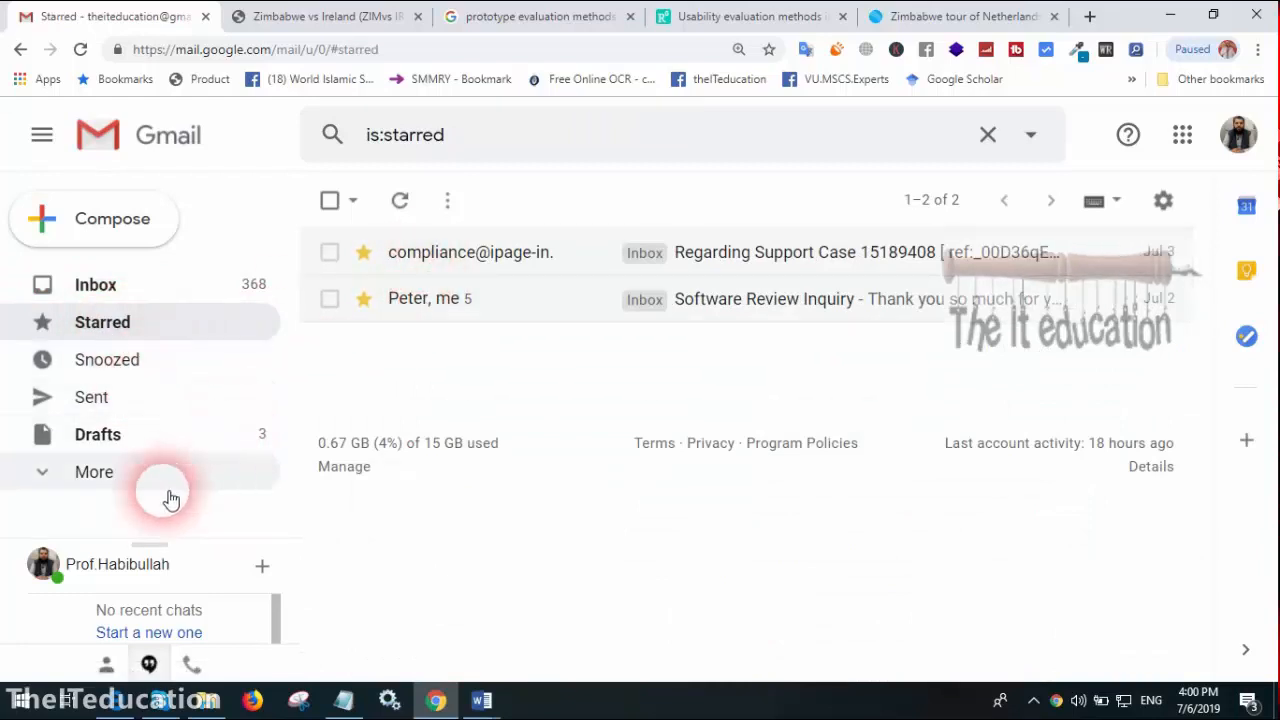
View the Sent folder and the Drafts folder.
{"action": "left_click", "coordinate": [100, 474]}
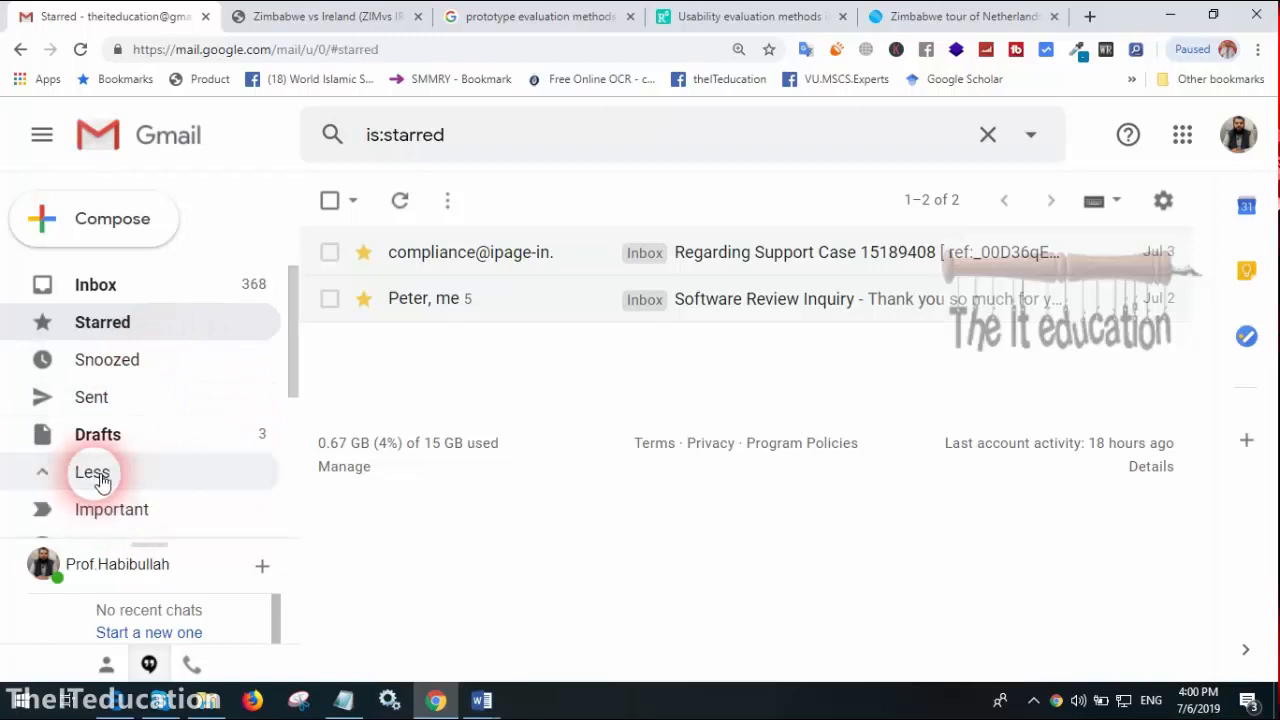
{"action": "left_click", "coordinate": [110, 400]}
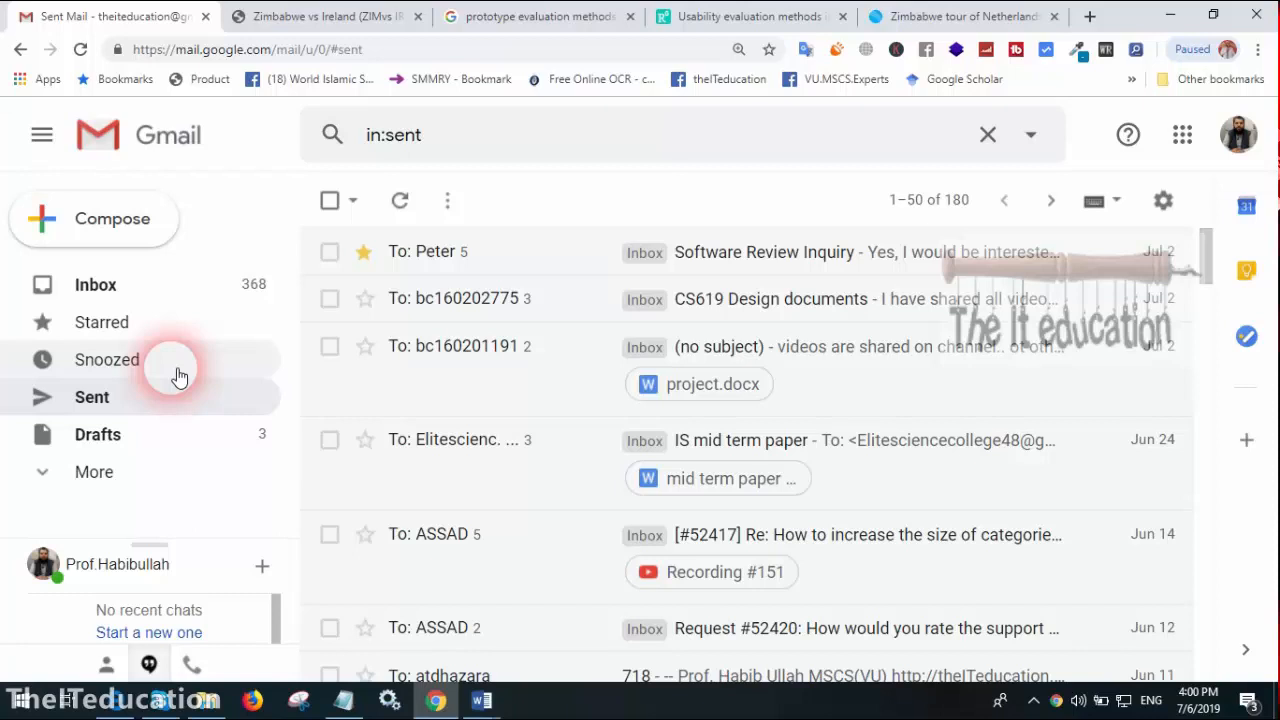
{"action": "left_click", "coordinate": [125, 446]}
Open the Spam folder from the expanded folder list and look through its messages.
{"action": "left_click", "coordinate": [94, 474]}
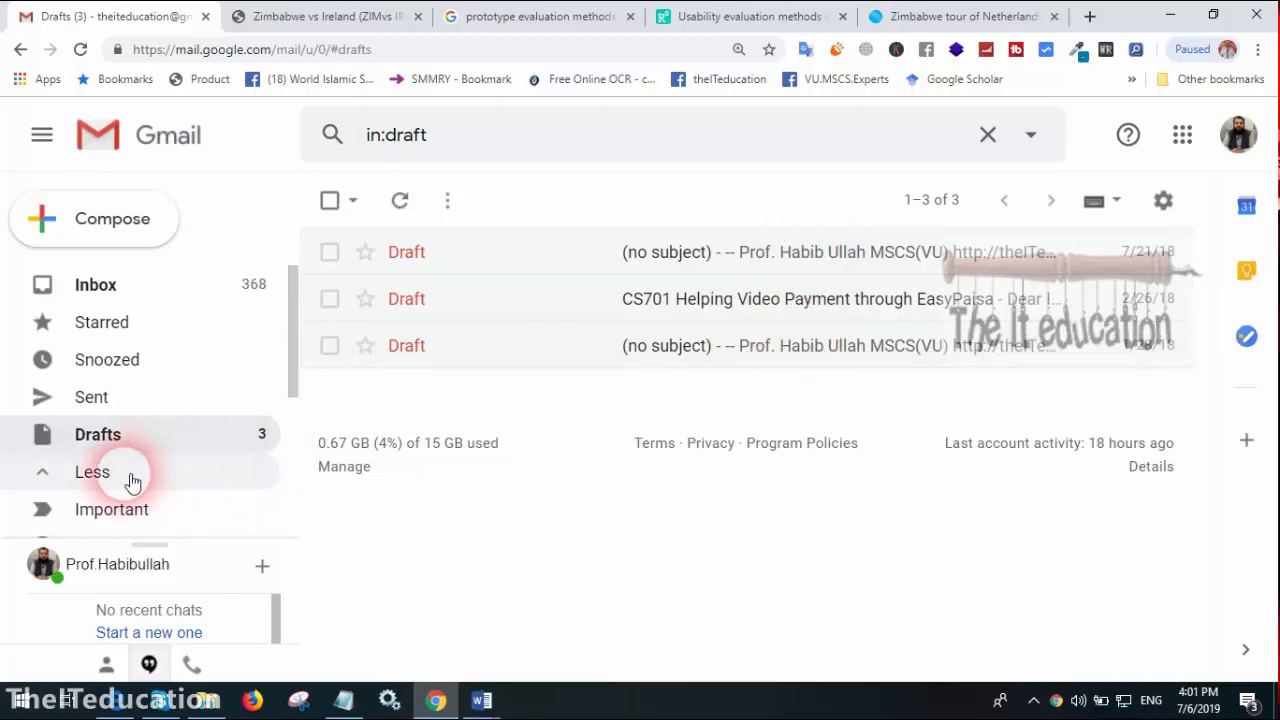
{"action": "left_click_drag", "start_coordinate": [288, 366], "coordinate": [271, 517]}
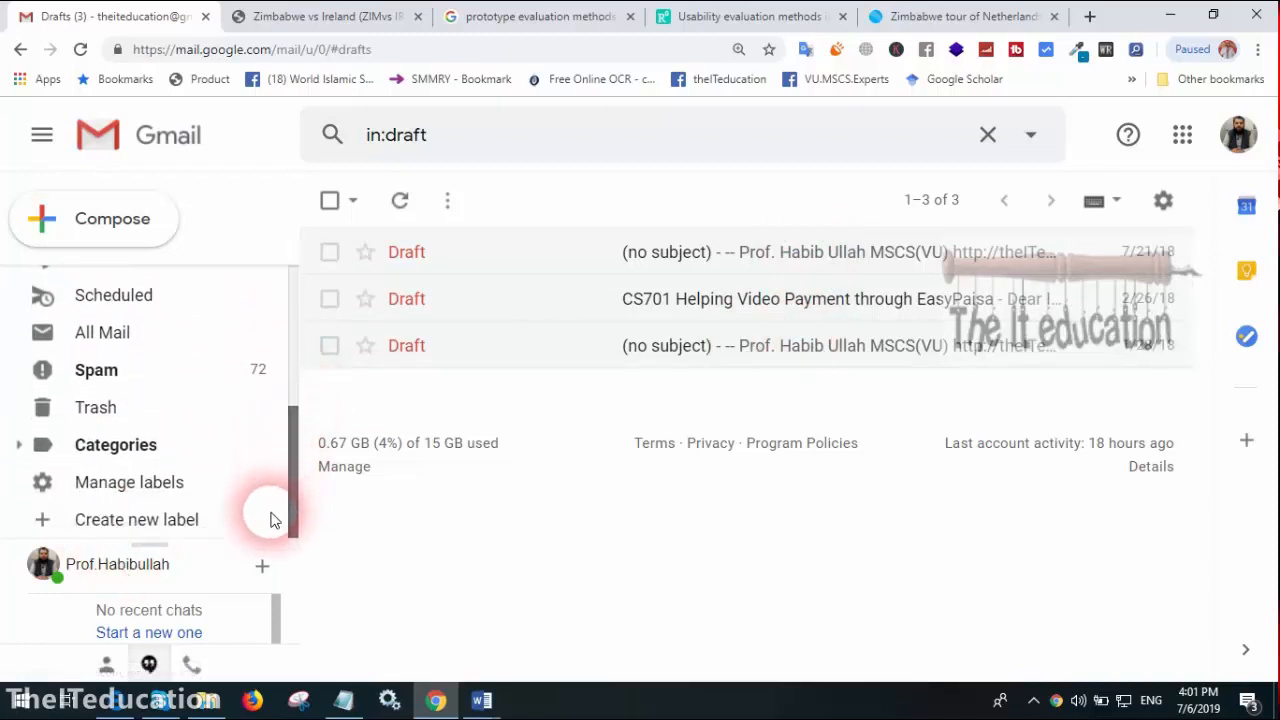
{"action": "left_click", "coordinate": [118, 376]}
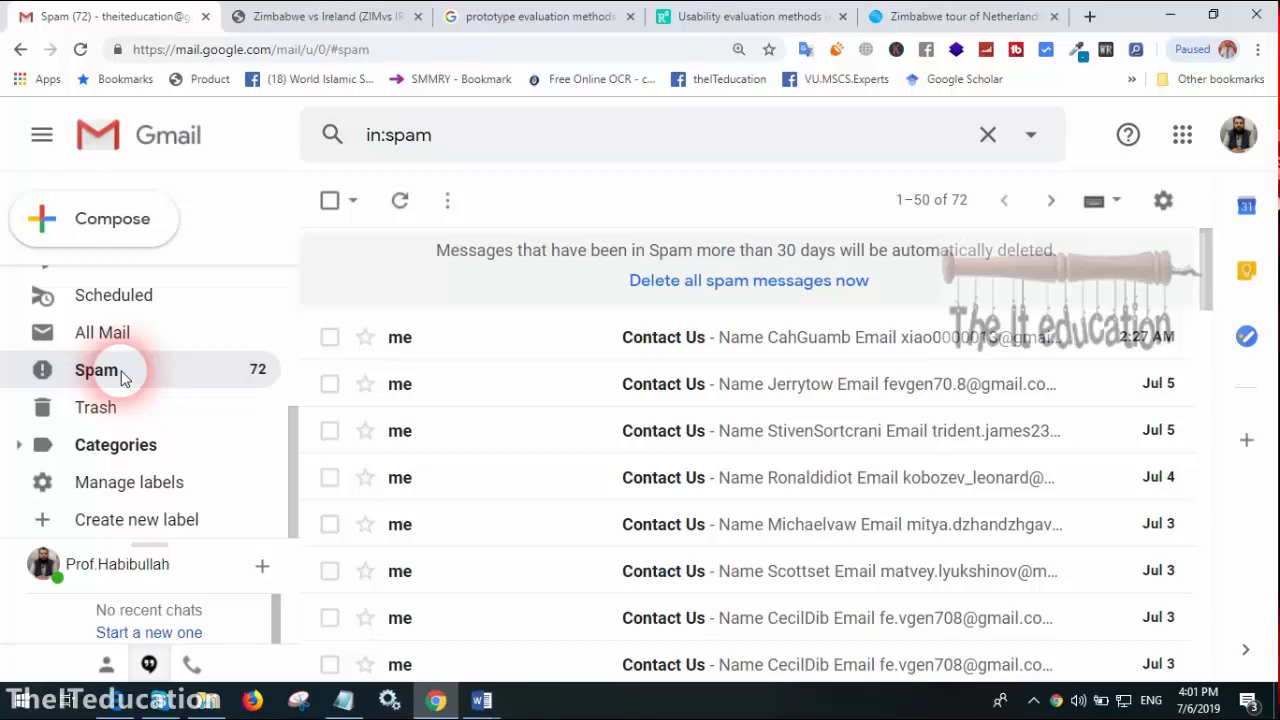
{"action": "scroll", "coordinate": [1213, 283], "scroll_direction": "down", "scroll_amount": 1}
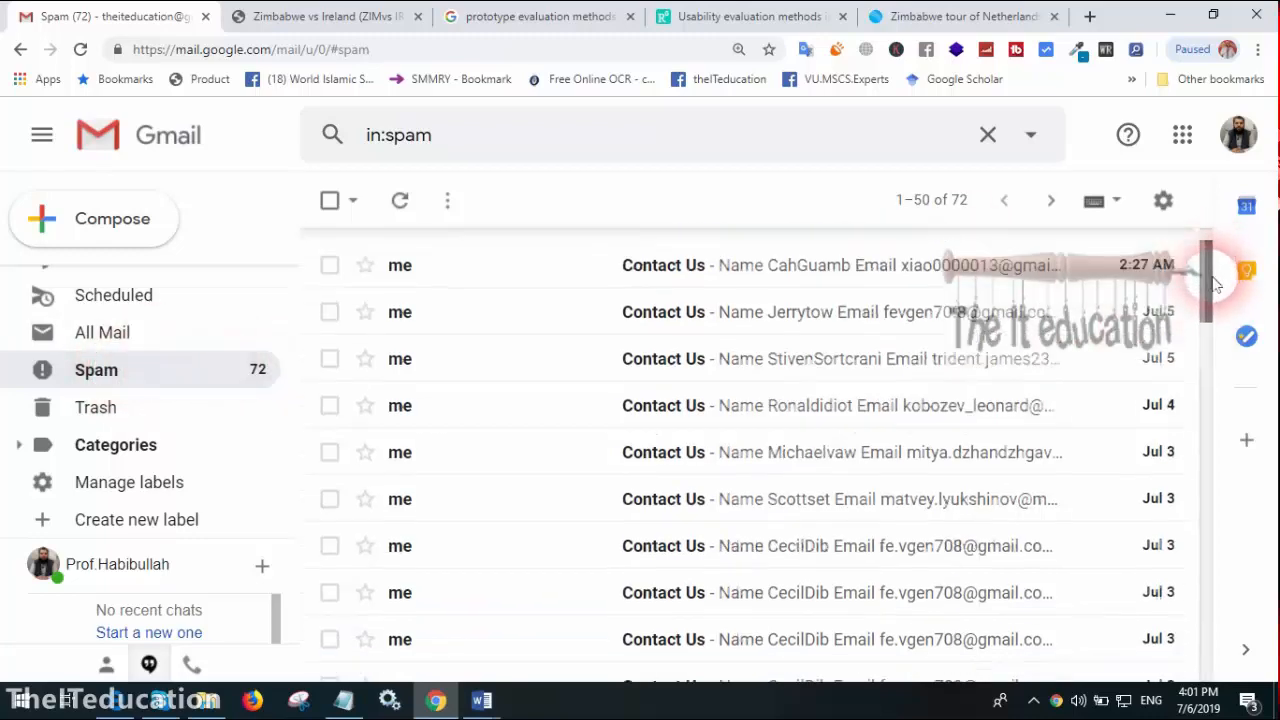
{"action": "scroll", "coordinate": [1213, 283], "scroll_direction": "down", "scroll_amount": 3}
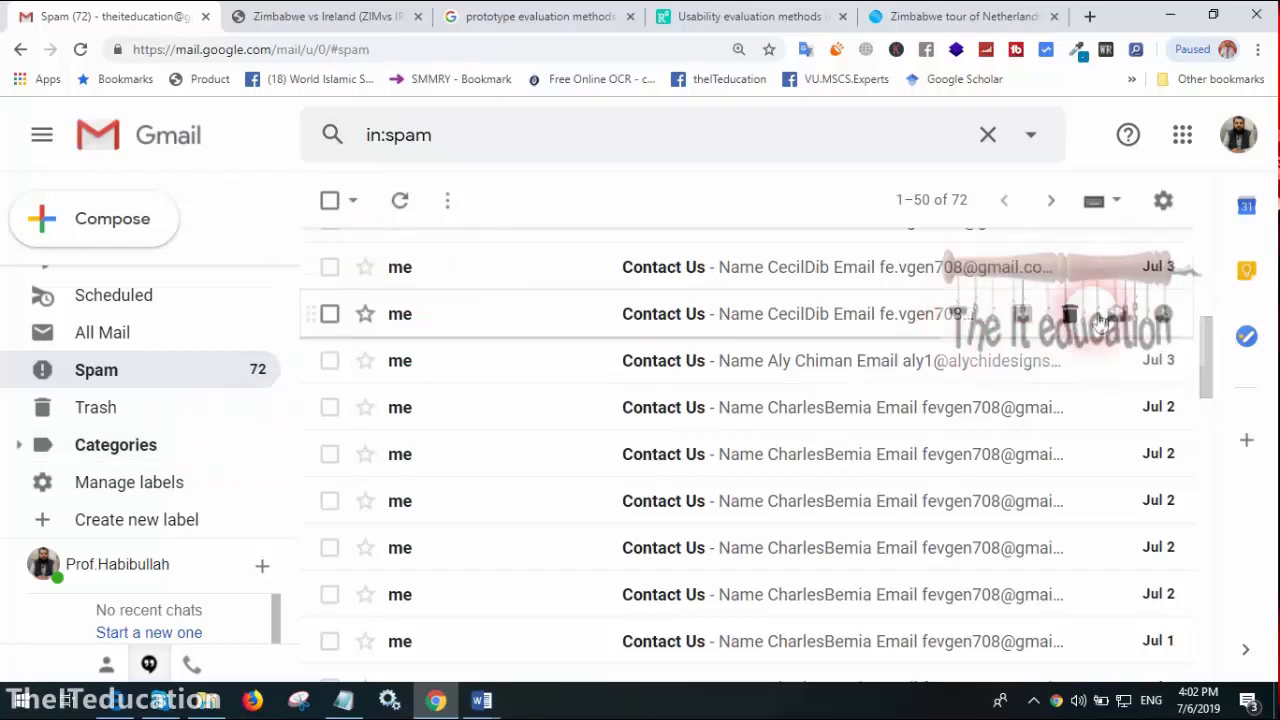
{"action": "left_click_drag", "start_coordinate": [1208, 346], "coordinate": [1248, 252]}
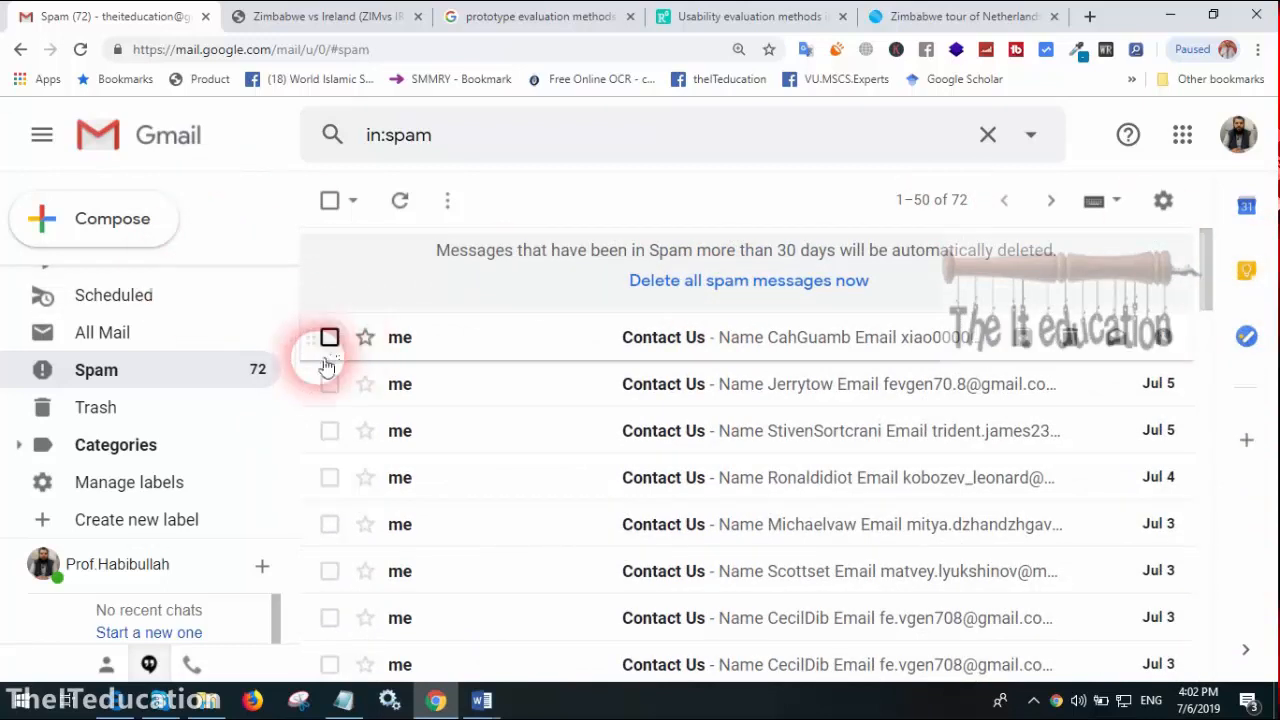
Return to the inbox and view its Social, Promotions and Primary categories, ending on Promotions.
{"action": "left_click_drag", "start_coordinate": [289, 423], "coordinate": [306, 289]}
{"action": "left_click", "coordinate": [92, 292]}
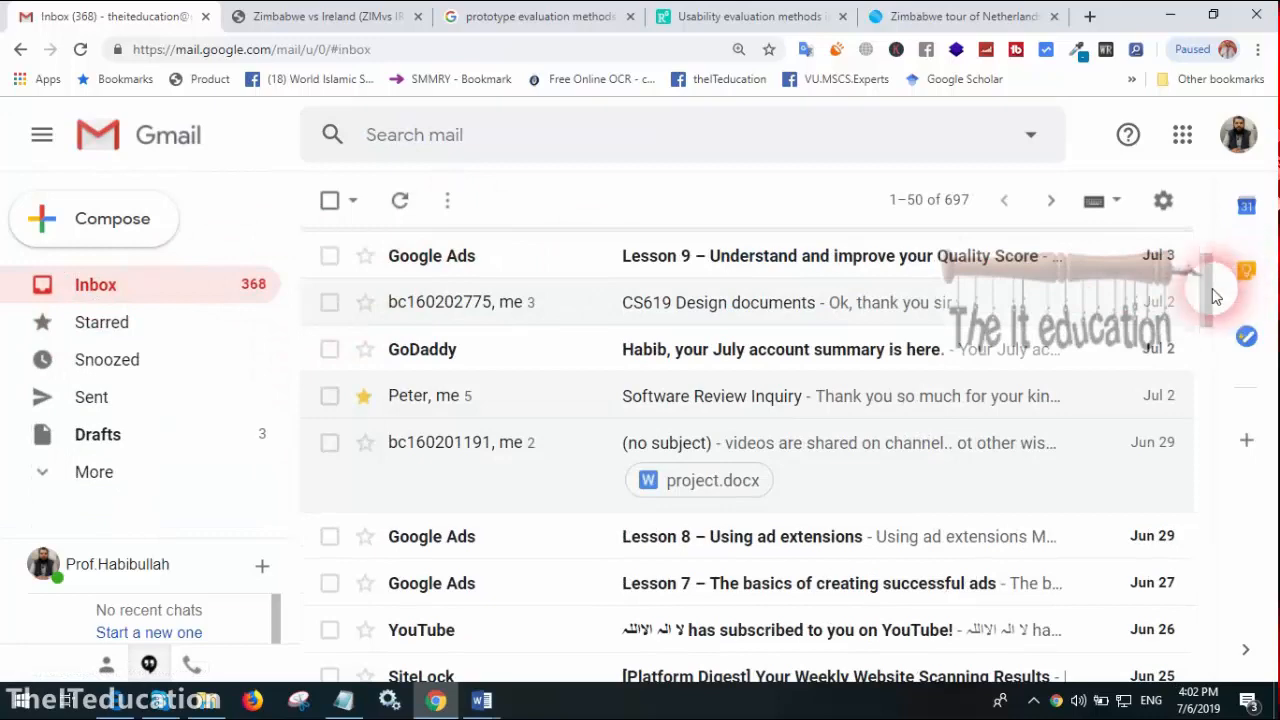
{"action": "left_click_drag", "start_coordinate": [1211, 293], "coordinate": [1209, 246]}
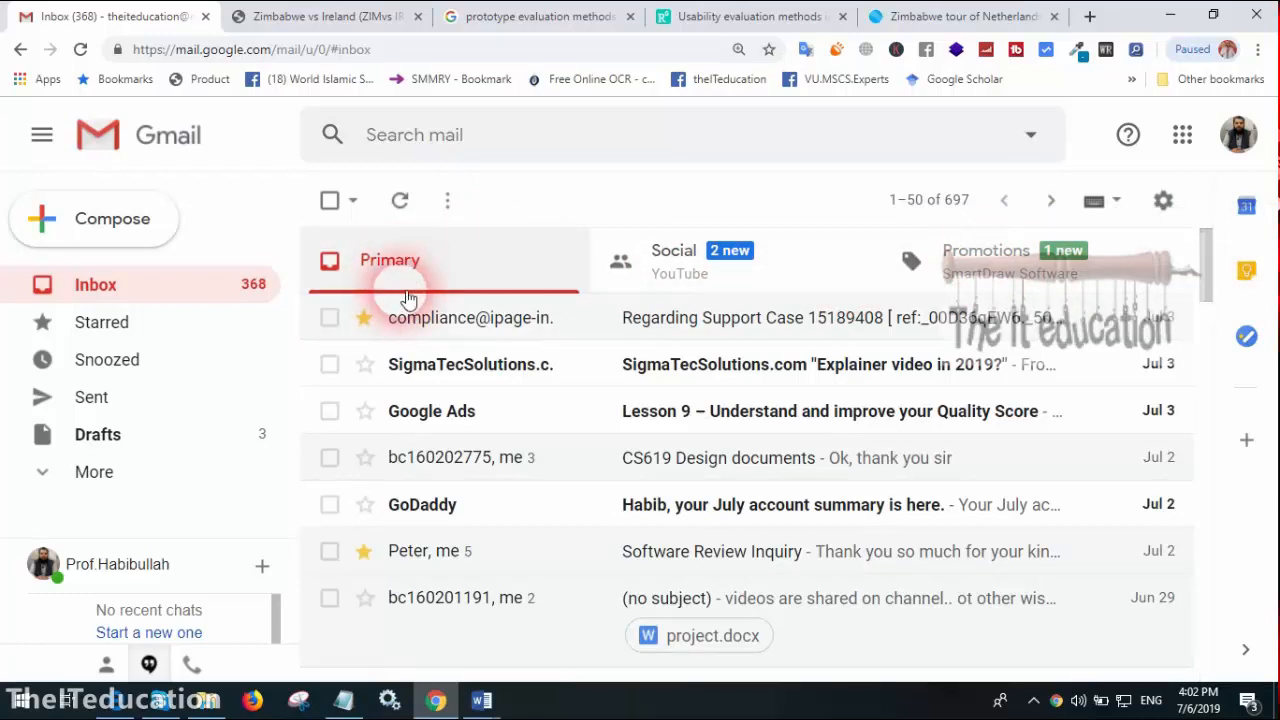
{"action": "left_click", "coordinate": [641, 279]}
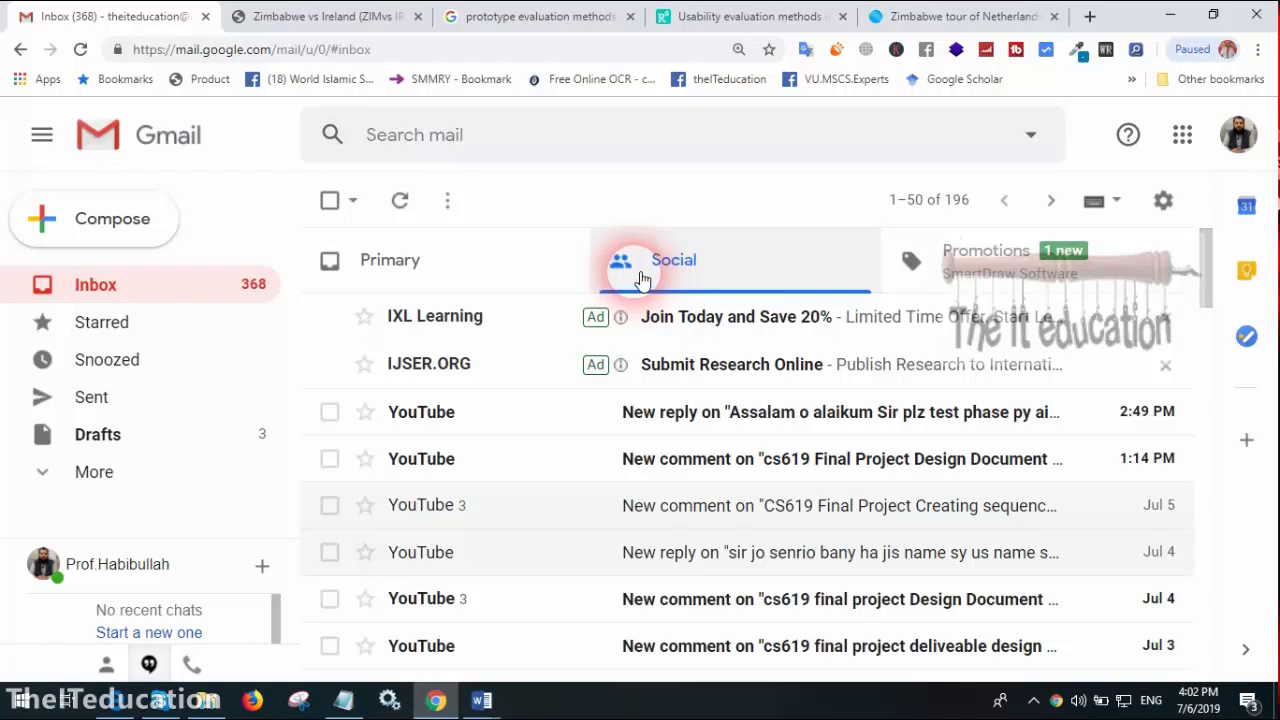
{"action": "left_click", "coordinate": [993, 268]}
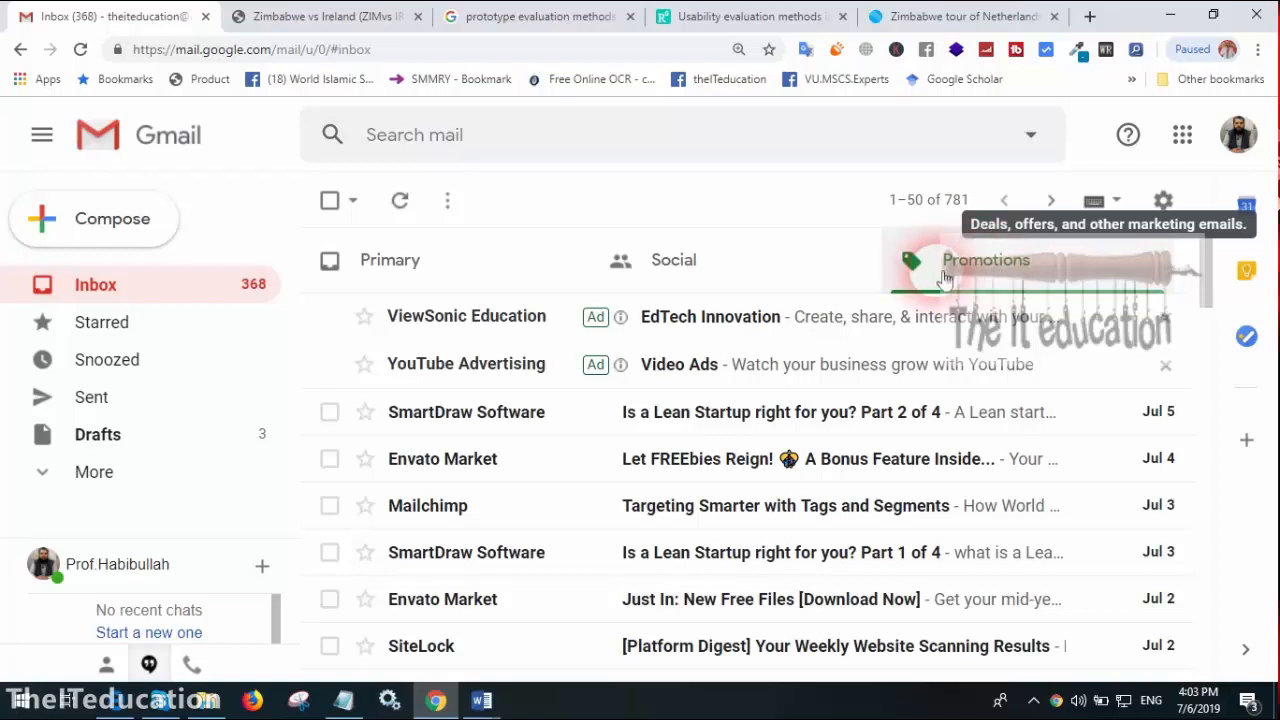
{"action": "left_click", "coordinate": [443, 262]}
{"action": "left_click", "coordinate": [695, 285]}
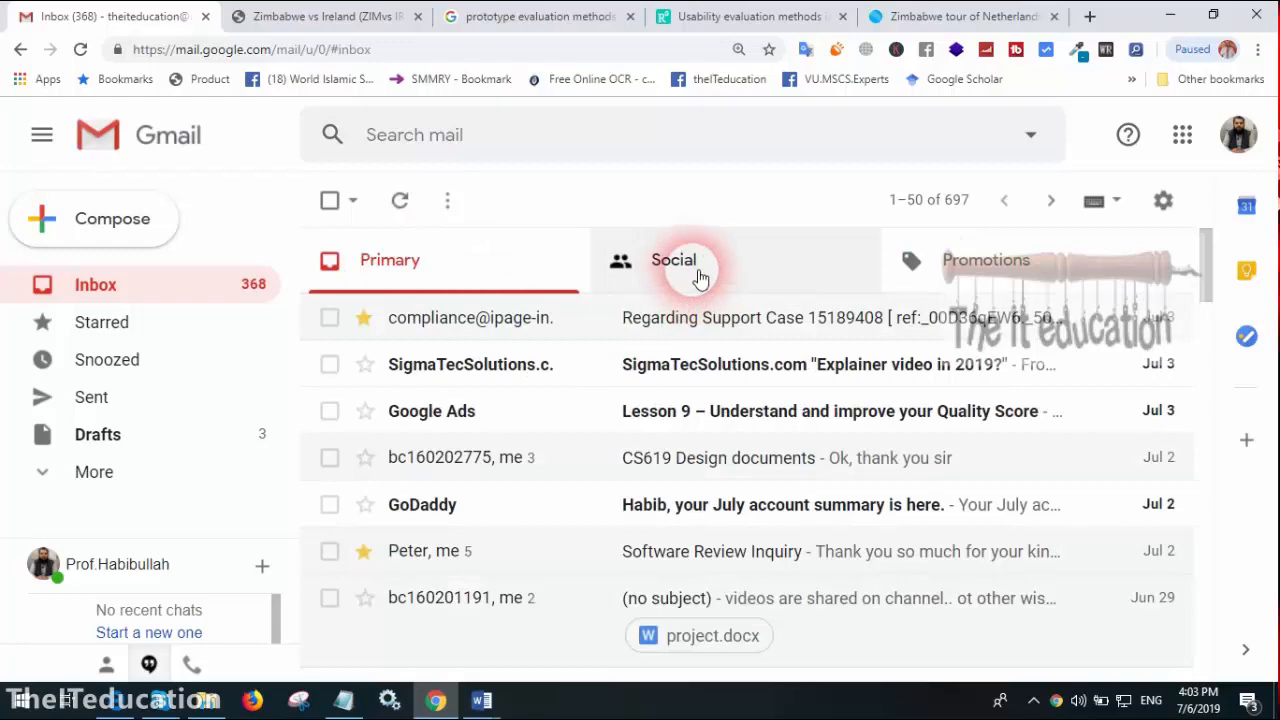
{"action": "left_click", "coordinate": [910, 262]}
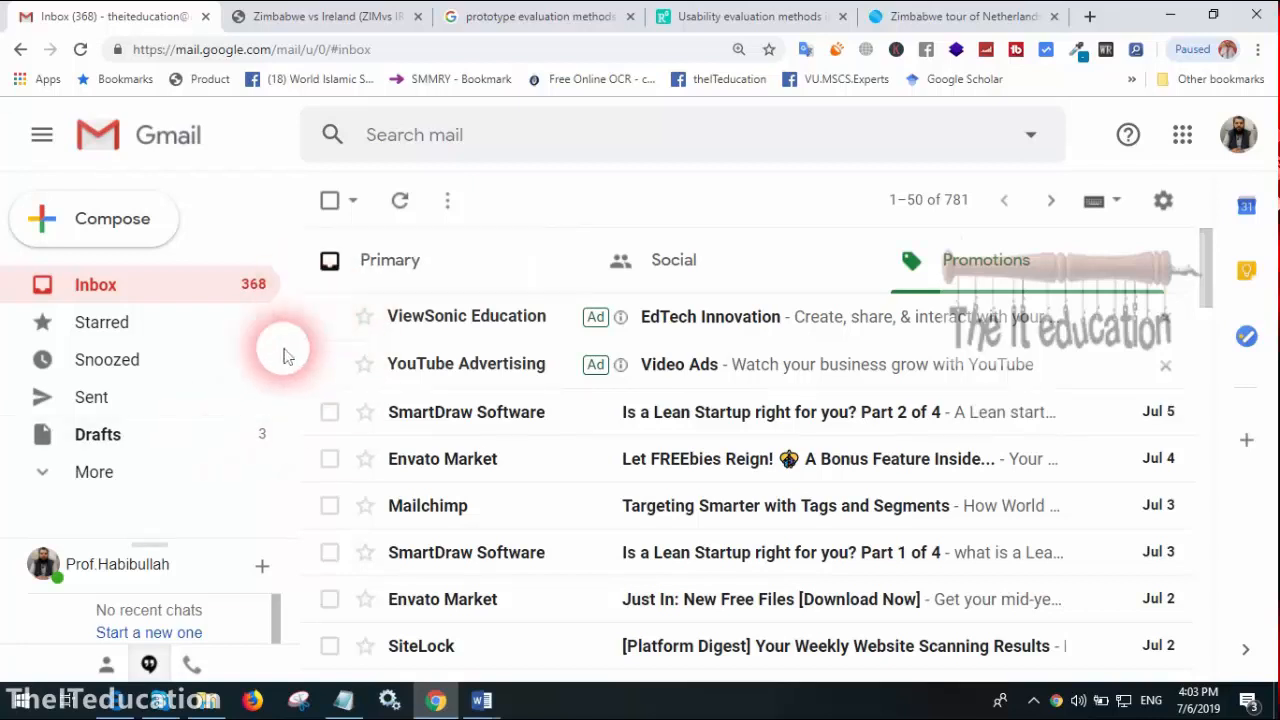
Expand the folder list and open the Categories entry.
{"action": "left_click", "coordinate": [100, 471]}
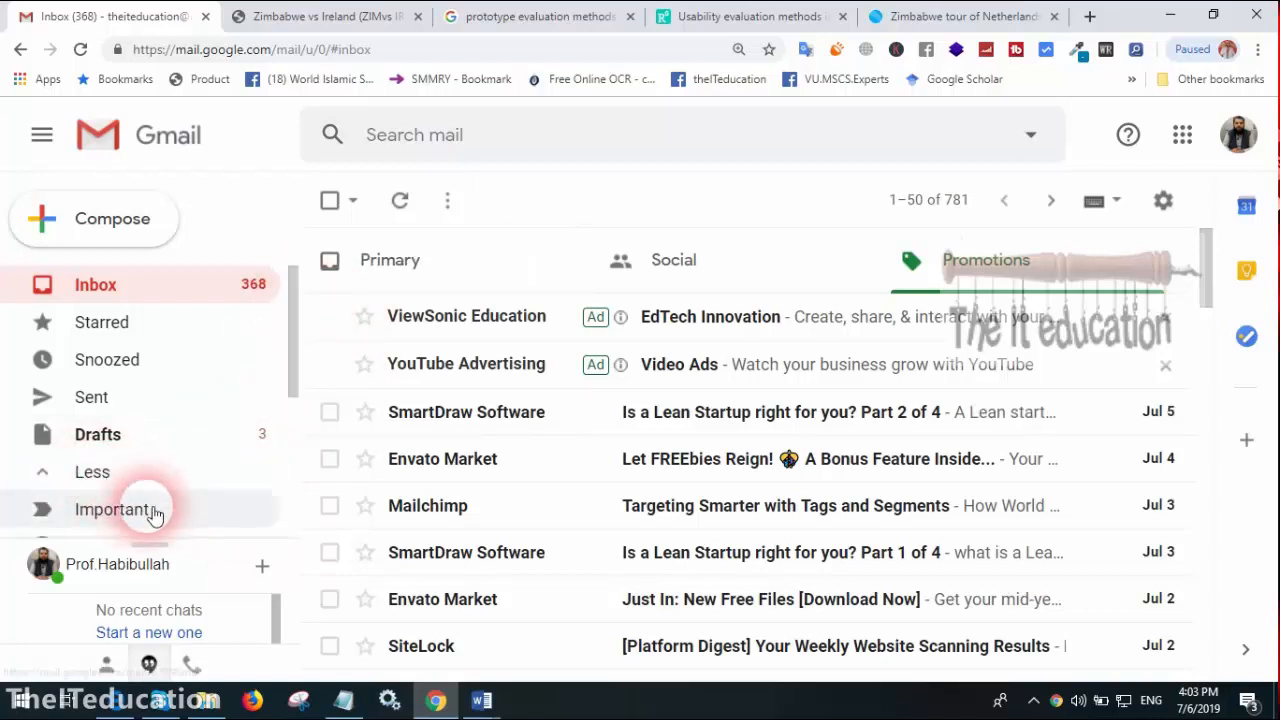
{"action": "left_click_drag", "start_coordinate": [289, 349], "coordinate": [160, 443]}
{"action": "left_click", "coordinate": [160, 443]}
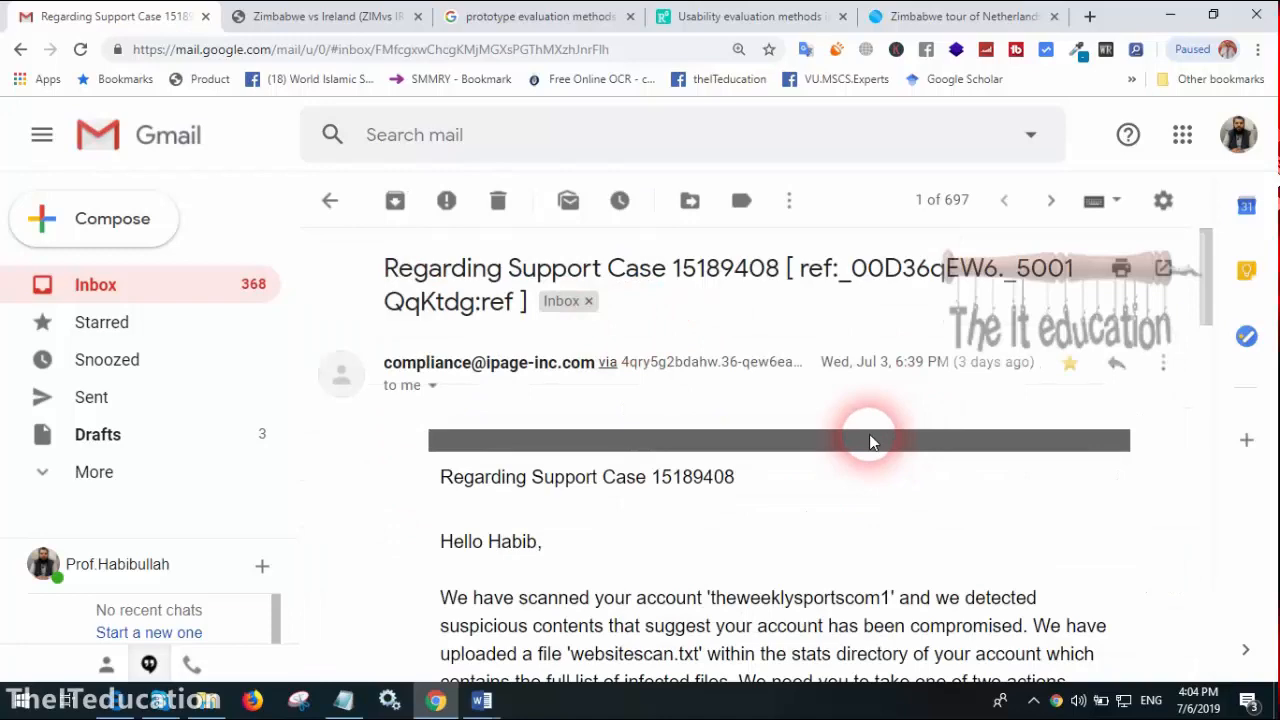
Read through the "Regarding Support Case" message to its end and start a reply to its sender.
{"action": "scroll", "coordinate": [870, 442], "scroll_direction": "down", "scroll_amount": 15}
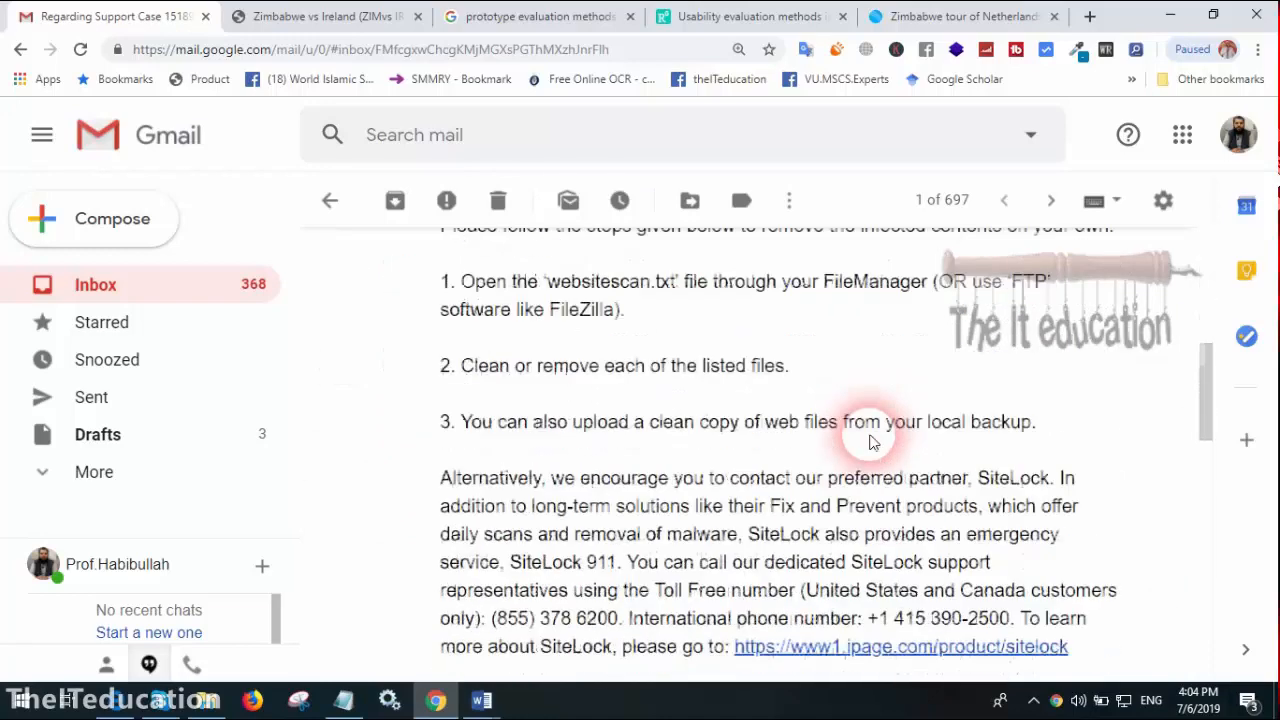
{"action": "scroll", "coordinate": [870, 442], "scroll_direction": "down", "scroll_amount": 10}
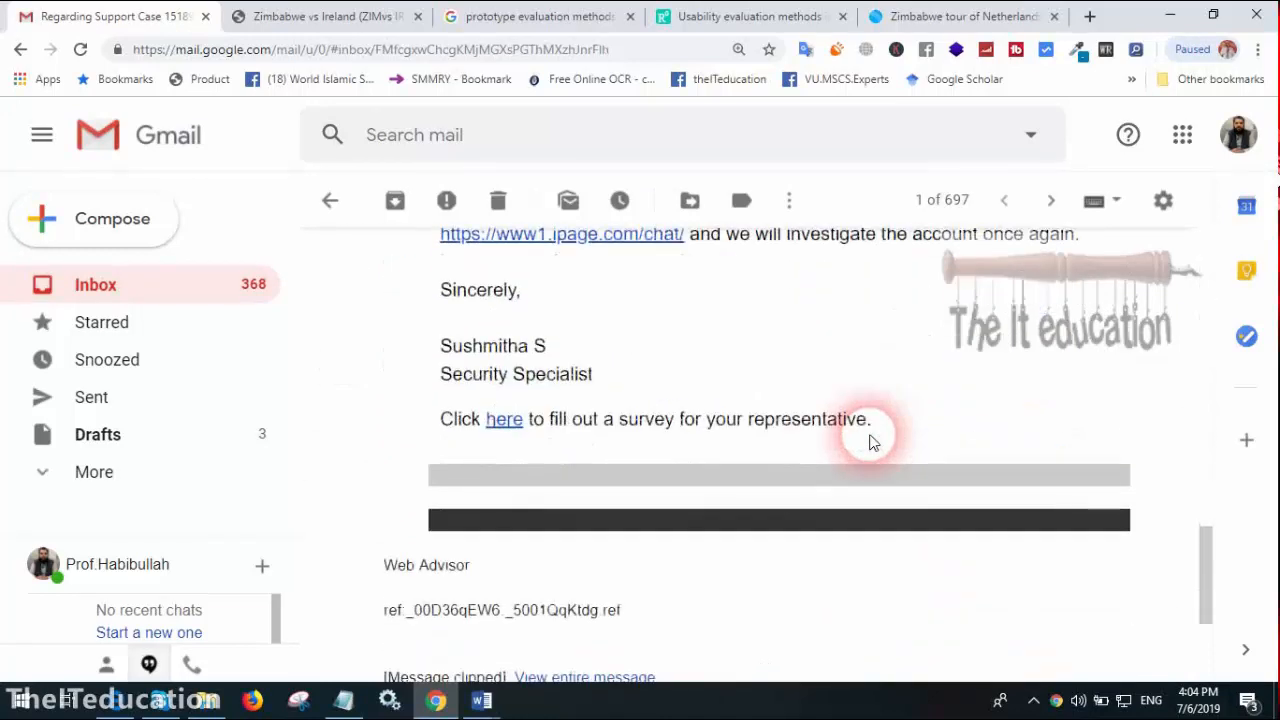
{"action": "scroll", "coordinate": [872, 442], "scroll_direction": "down", "scroll_amount": 3}
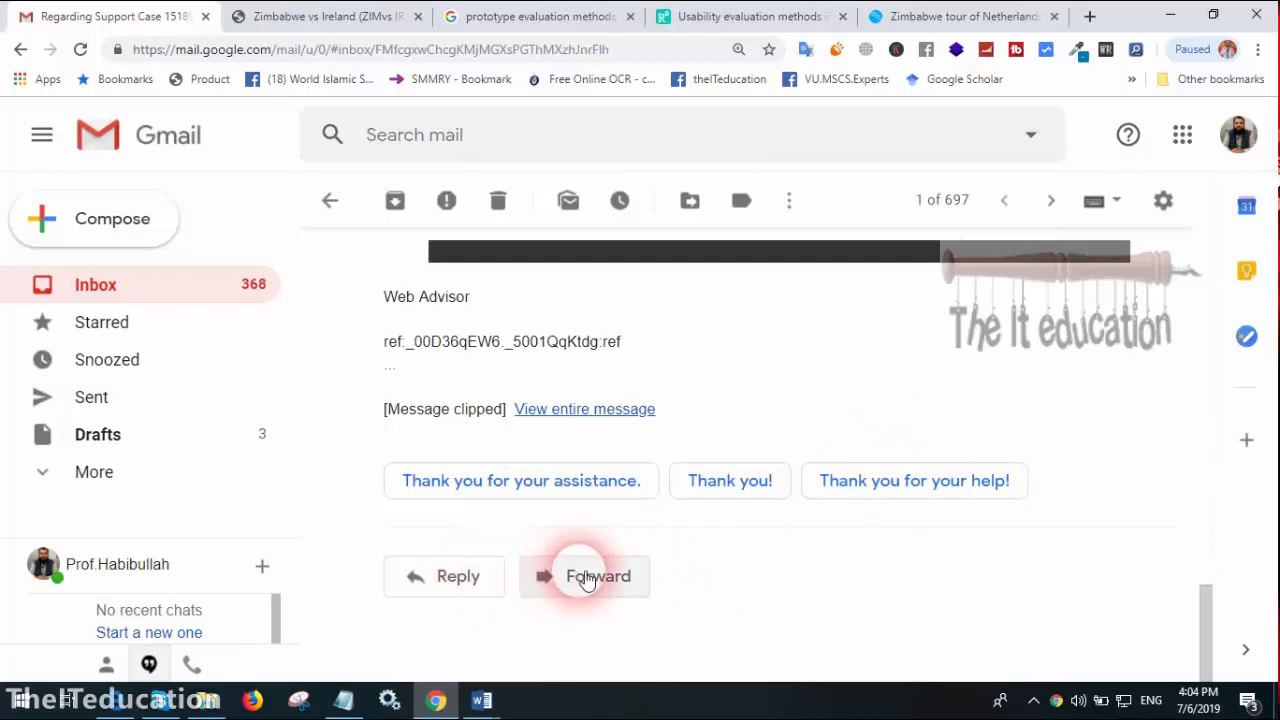
{"action": "left_click", "coordinate": [452, 588]}
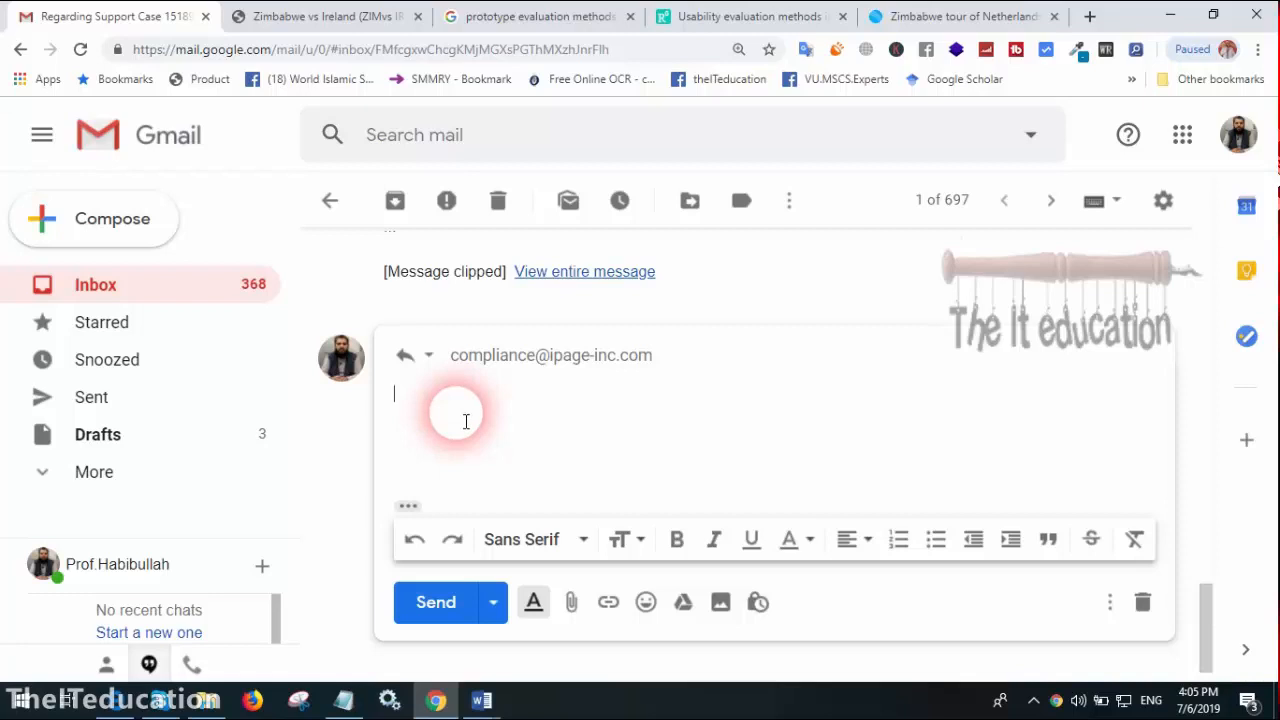
Write "Thanks for your Early Reply ." as the first line of the reply and start a new line.
{"action": "type", "text": "Thanks for yhour"}
{"action": "key", "text": "BackSpace"}
{"action": "key", "text": "BackSpace"}
{"action": "key", "text": "BackSpace"}
{"action": "key", "text": "BackSpace"}
{"action": "key", "text": "BackSpace"}
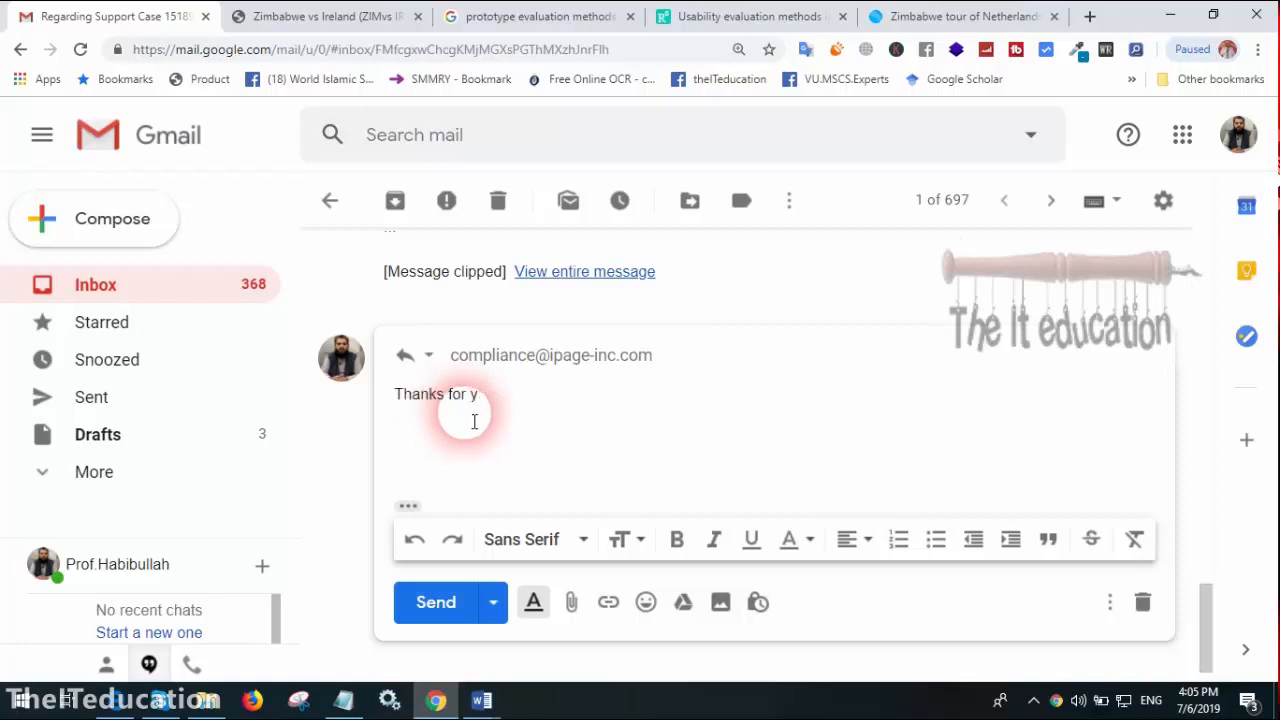
{"action": "type", "text": "our Early Reply "}
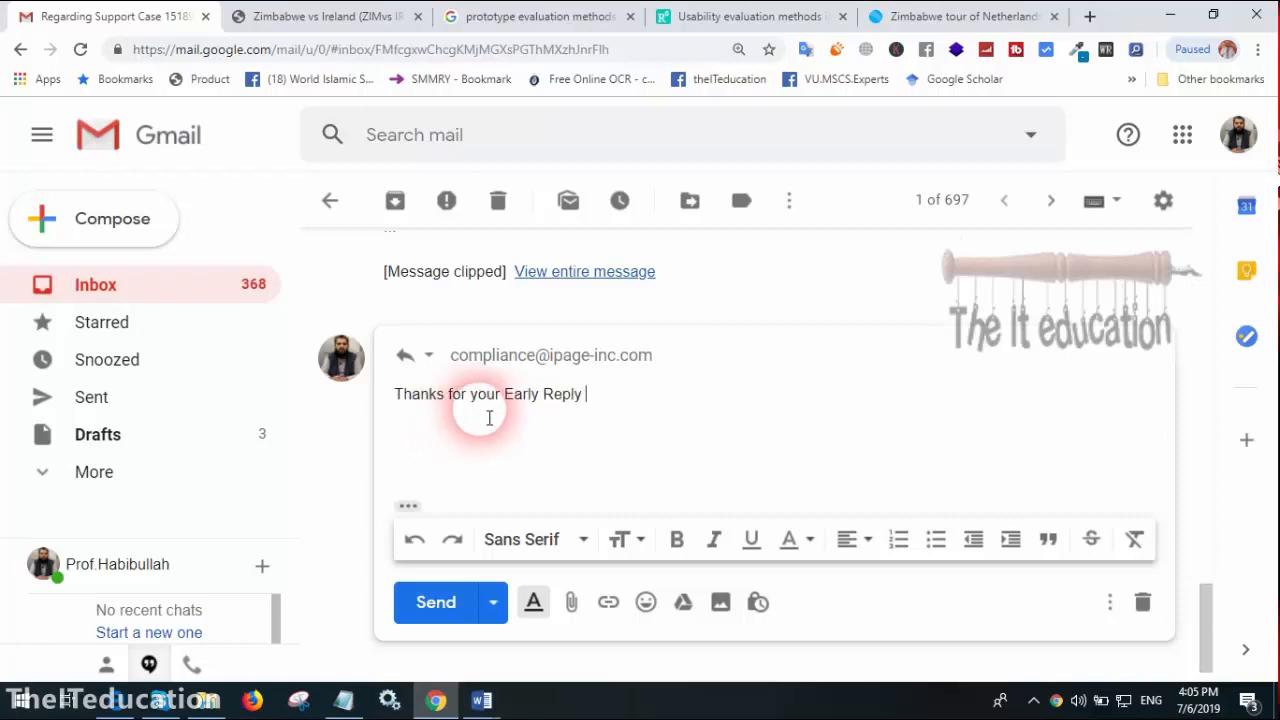
{"action": "type", "text": "."}
{"action": "key", "text": "Return"}
Write "I will lokk into the matter and let you inform soon." as the second line of the reply.
{"action": "type", "text": "I will l"}
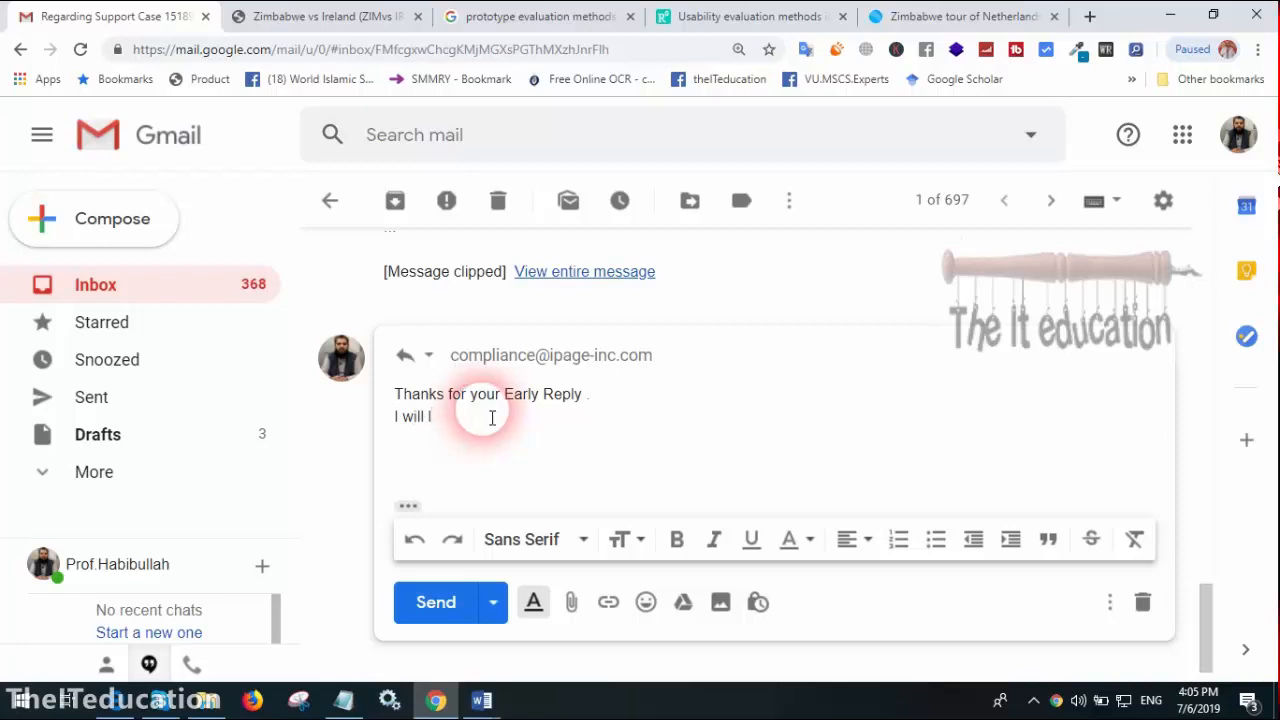
{"action": "type", "text": "okki in"}
{"action": "key", "text": "BackSpace"}
{"action": "key", "text": "BackSpace"}
{"action": "key", "text": "BackSpace"}
{"action": "key", "text": "BackSpace"}
{"action": "key", "text": "BackSpace"}
{"action": "type", "text": "k into "}
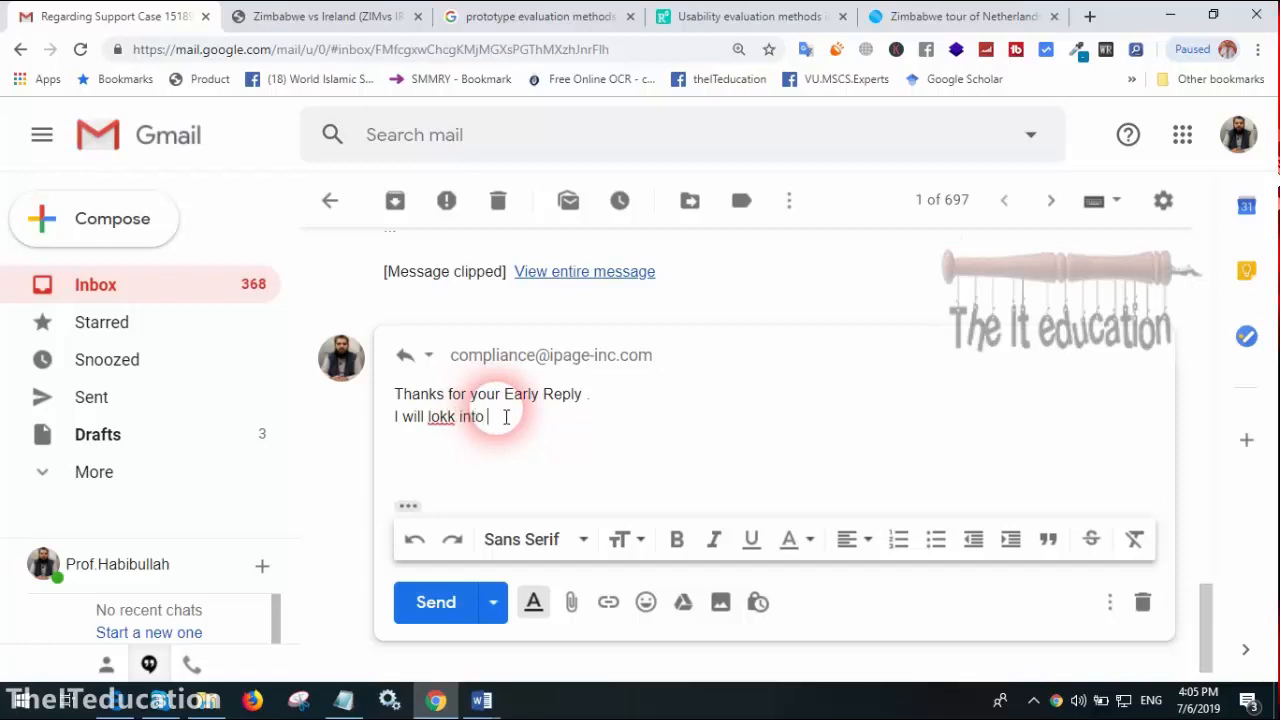
{"action": "type", "text": "the matter and l"}
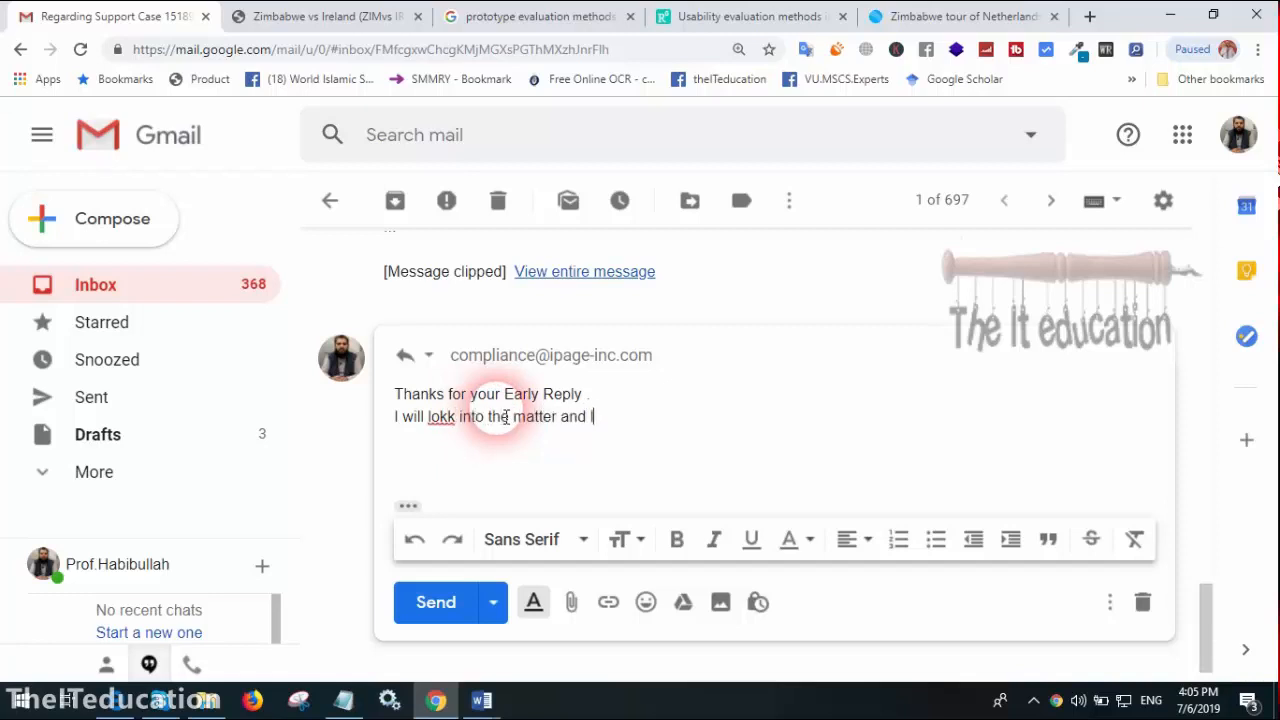
{"action": "type", "text": "et you inform"}
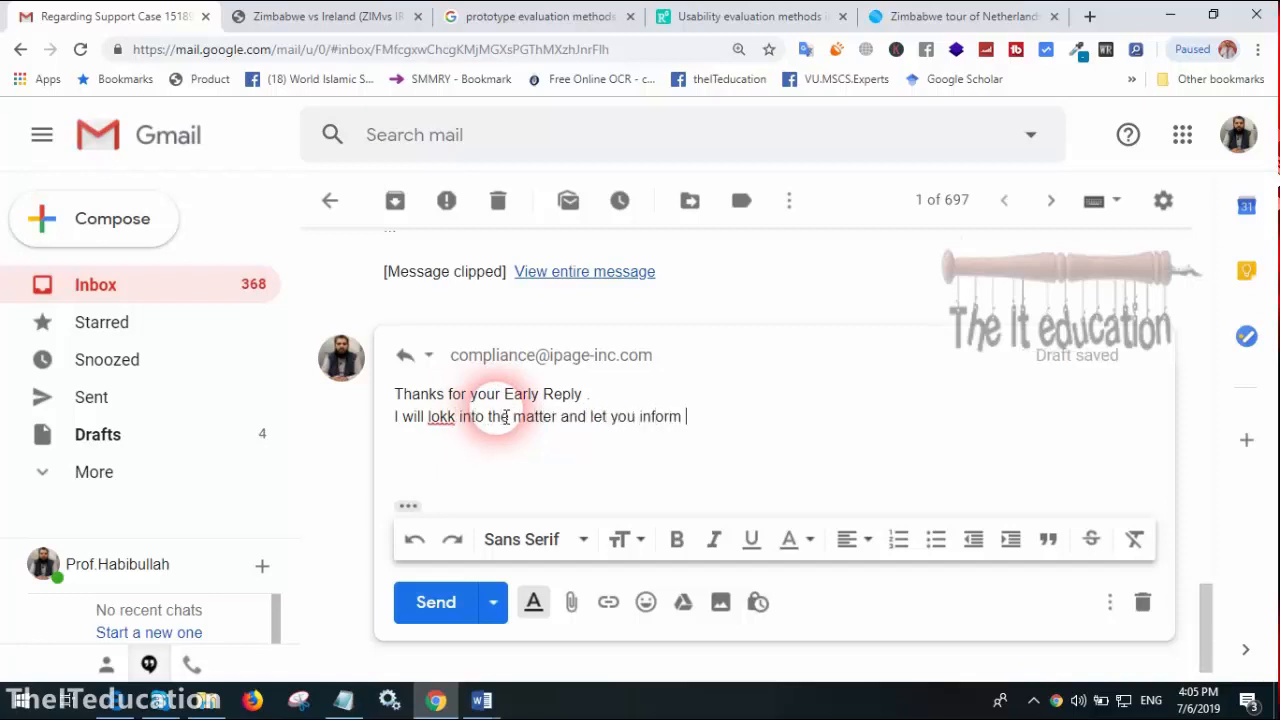
{"action": "type", "text": " soon"}
{"action": "key", "text": "Return"}
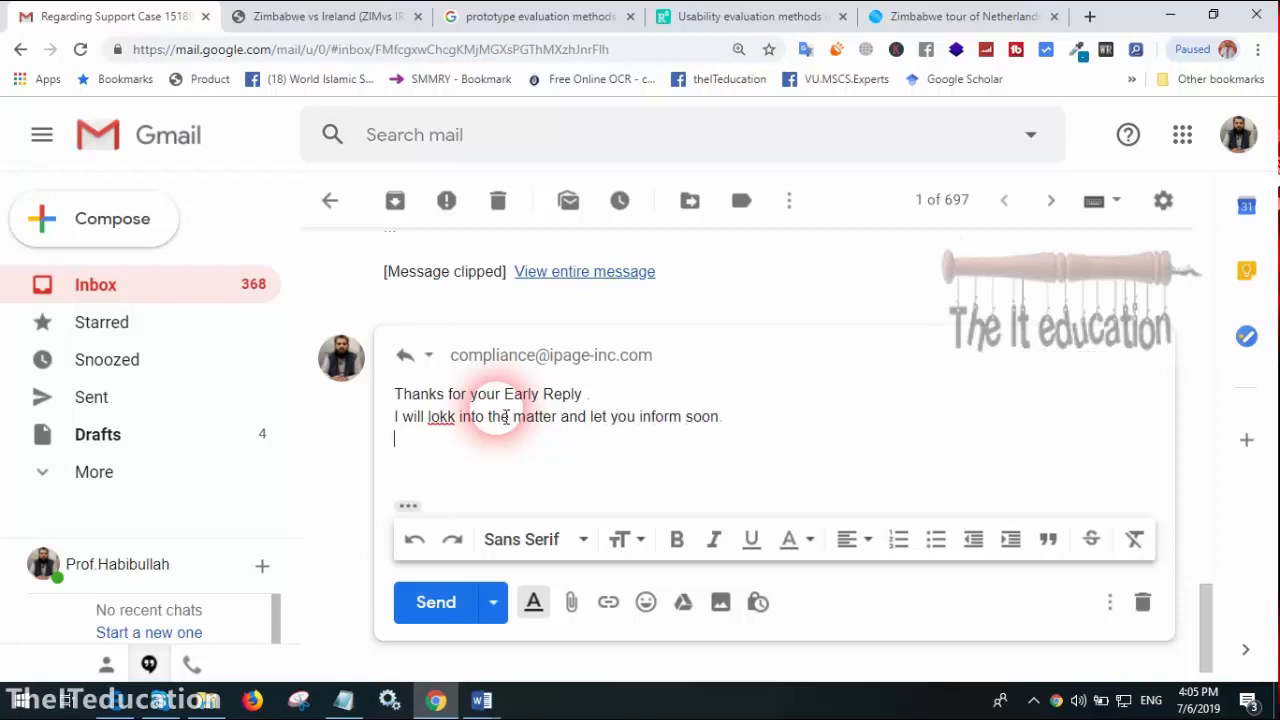
Leave a blank line and close the reply with "Best Regrads" and the sender's name beneath it.
{"action": "key", "text": "Return"}
{"action": "type", "text": "Best Rea"}
{"action": "key", "text": "BackSpace"}
{"action": "type", "text": "grads"}
{"action": "key", "text": "Return"}
{"action": "type", "text": "Hanboib"}
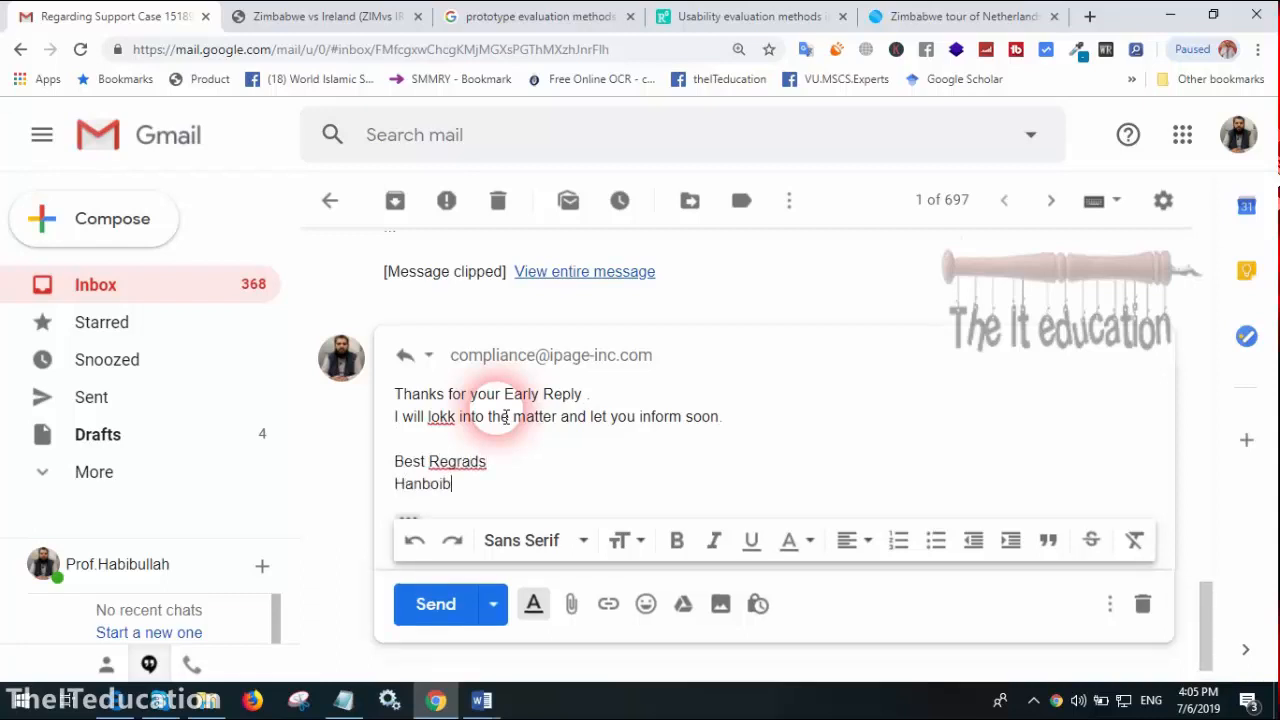
{"action": "key", "text": "BackSpace"}
{"action": "key", "text": "BackSpace"}
{"action": "key", "text": "BackSpace"}
{"action": "key", "text": "BackSpace"}
{"action": "key", "text": "BackSpace"}
{"action": "type", "text": "bib Ullah"}
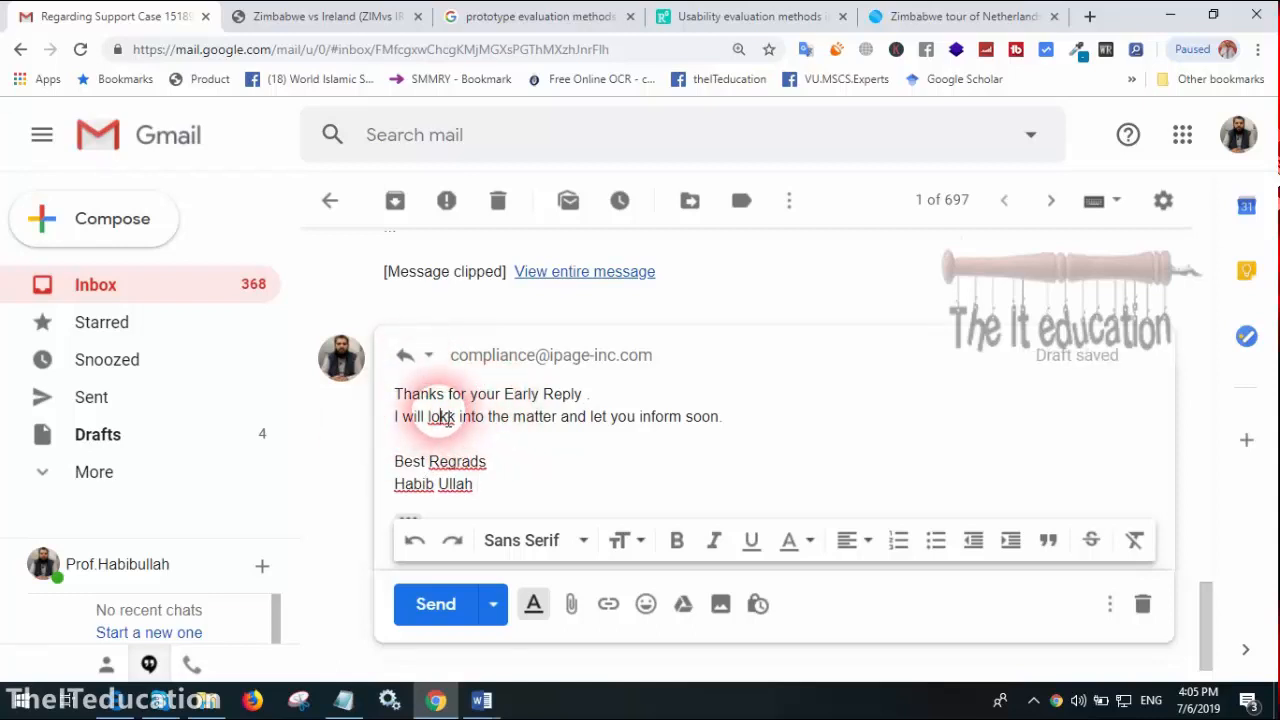
Correct the misspelled words "lokk" to "look" and "Regrads" to "Regards" using the spelling suggestions.
{"action": "right_click", "coordinate": [446, 419]}
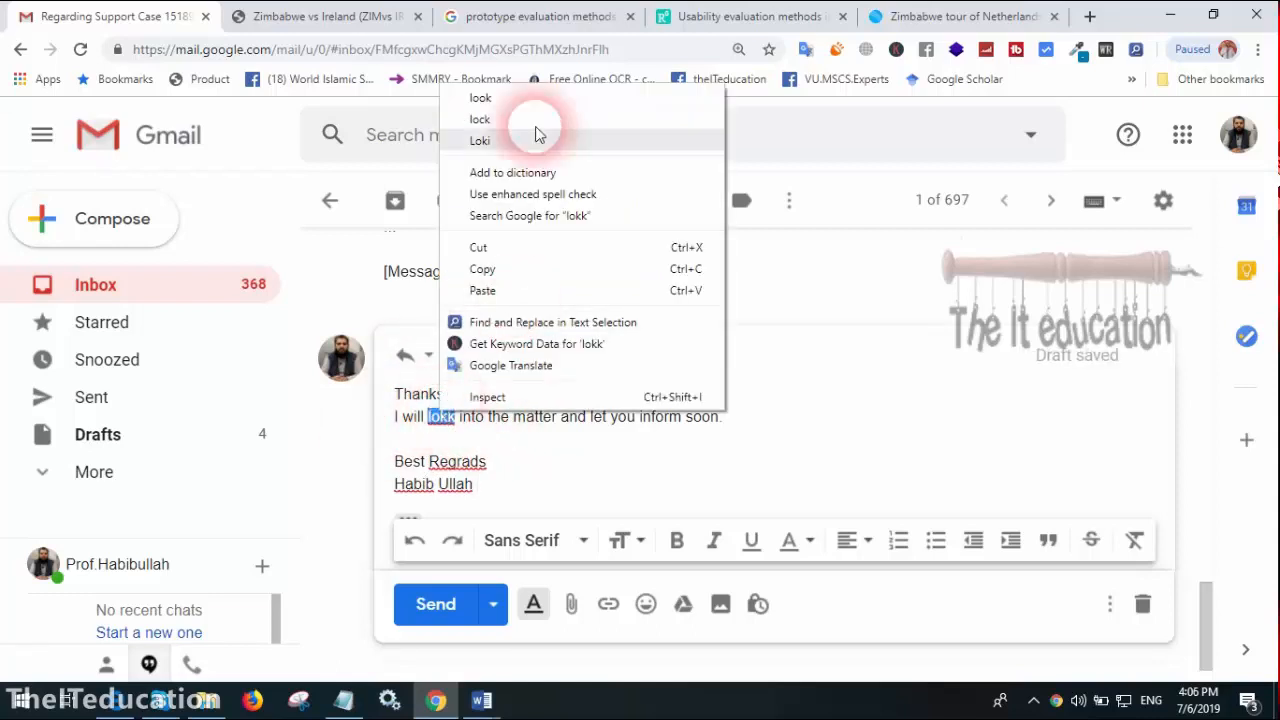
{"action": "left_click", "coordinate": [484, 98]}
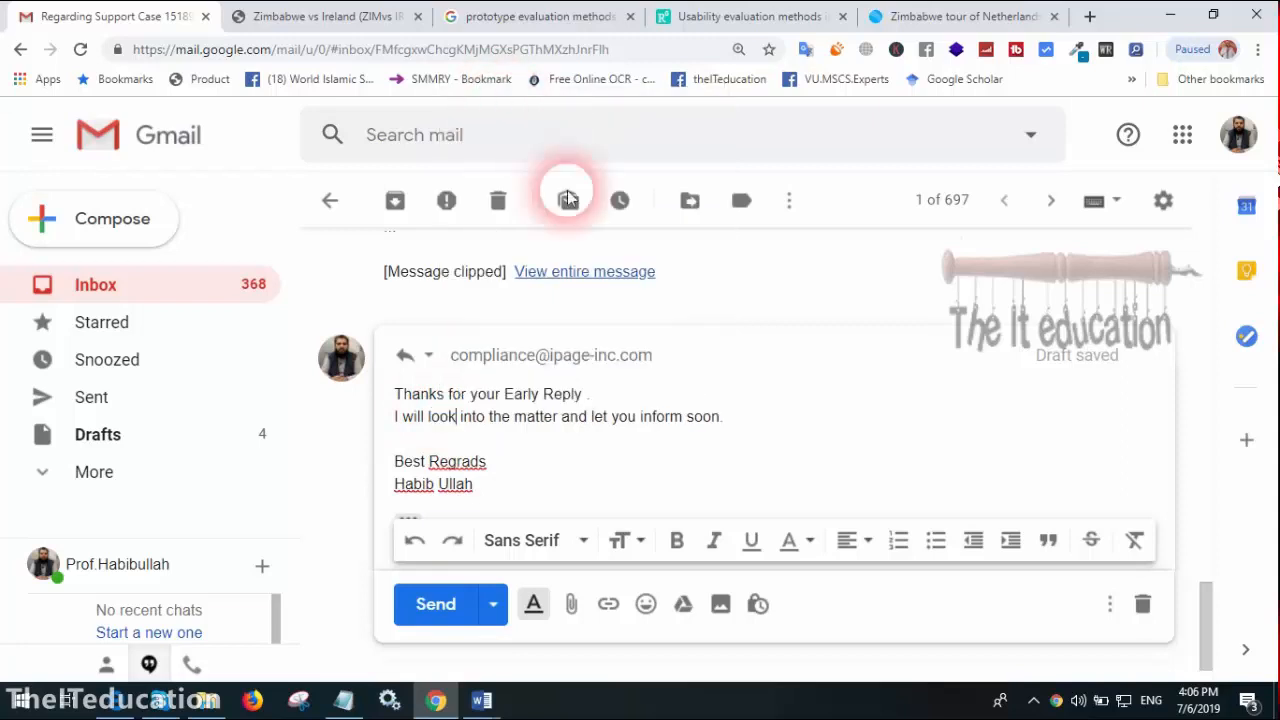
{"action": "right_click", "coordinate": [481, 472]}
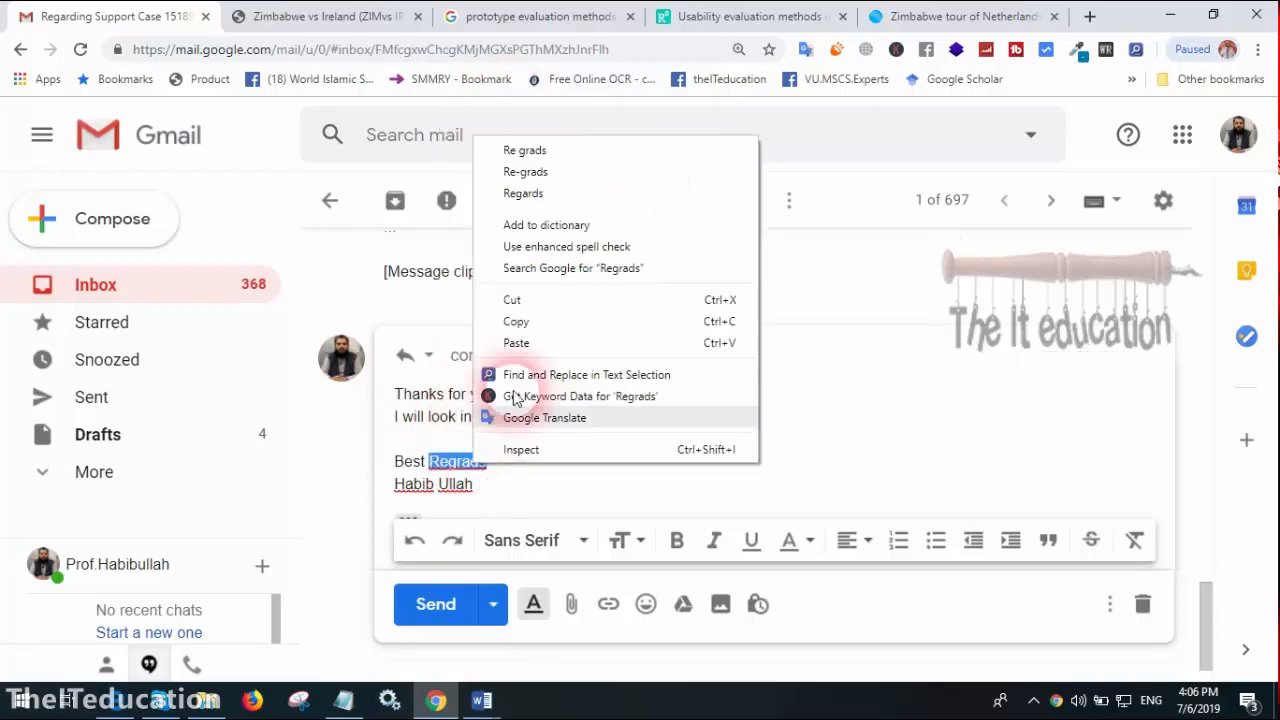
{"action": "left_click", "coordinate": [525, 193]}
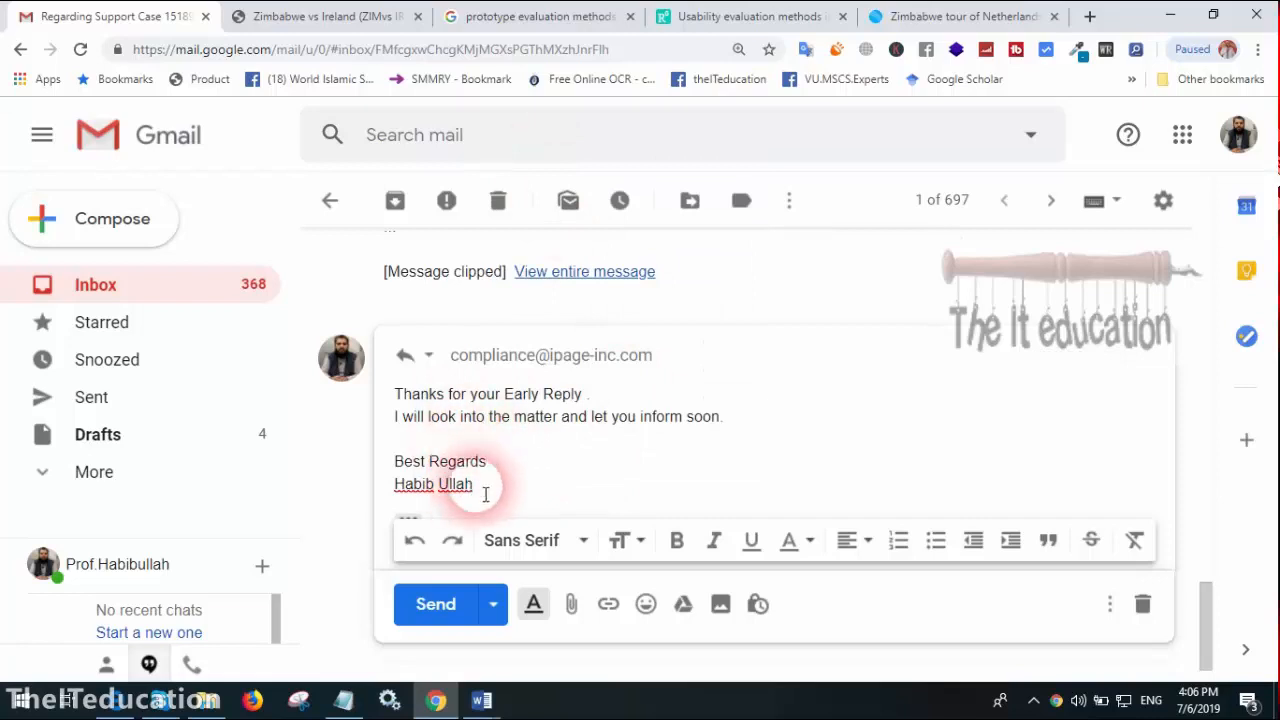
Make the sender's name in the sign-off bold and the "Best Regards" line italic.
{"action": "left_click_drag", "start_coordinate": [396, 484], "coordinate": [477, 484]}
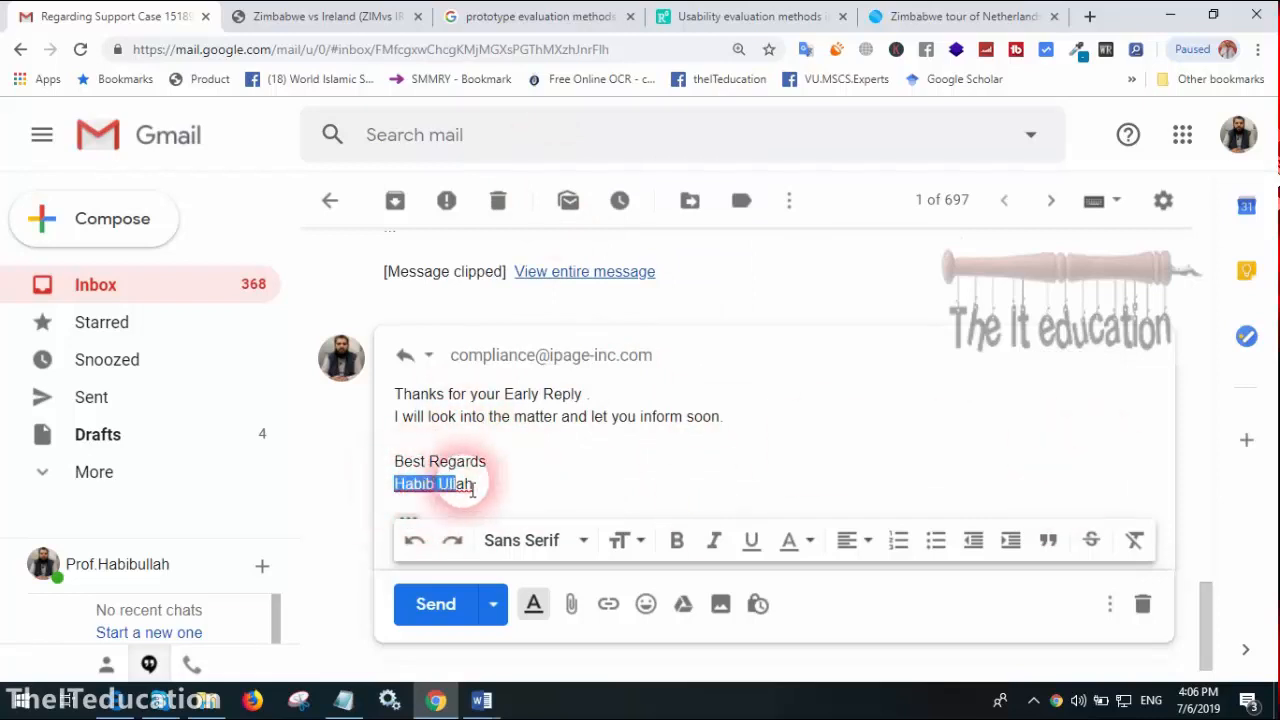
{"action": "left_click", "coordinate": [677, 541]}
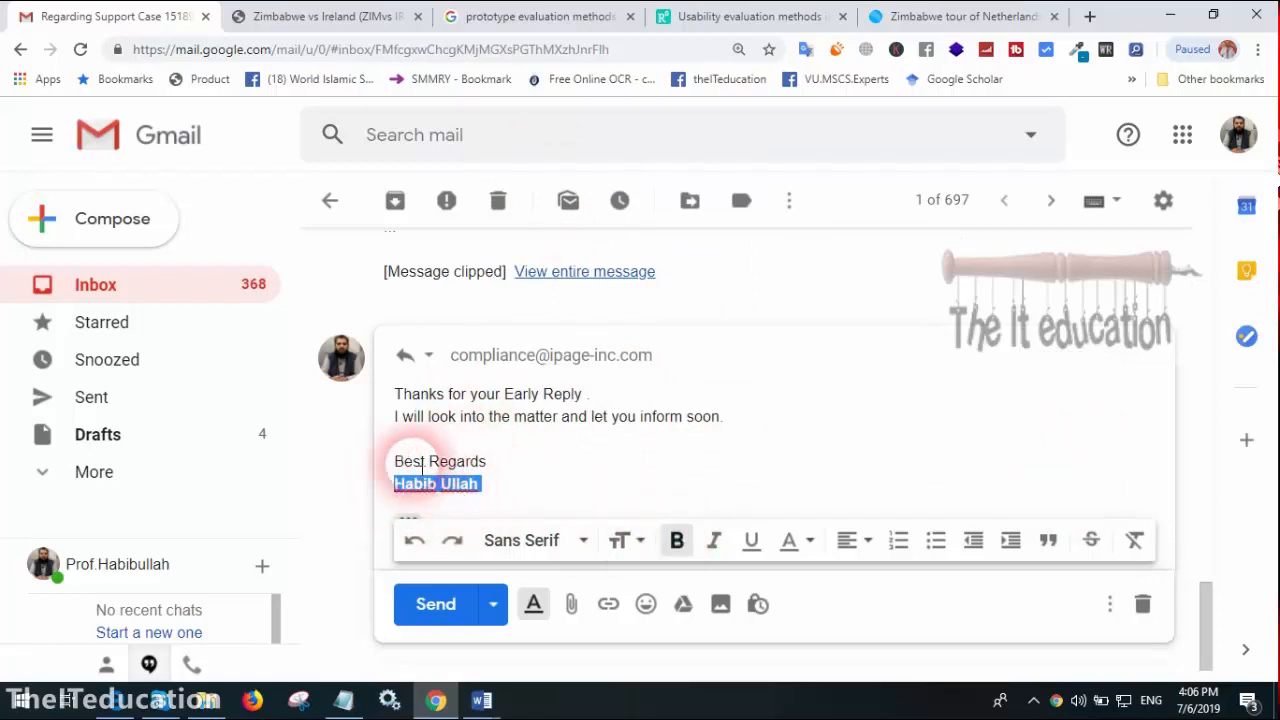
{"action": "left_click_drag", "start_coordinate": [392, 461], "coordinate": [498, 461]}
{"action": "left_click", "coordinate": [714, 540]}
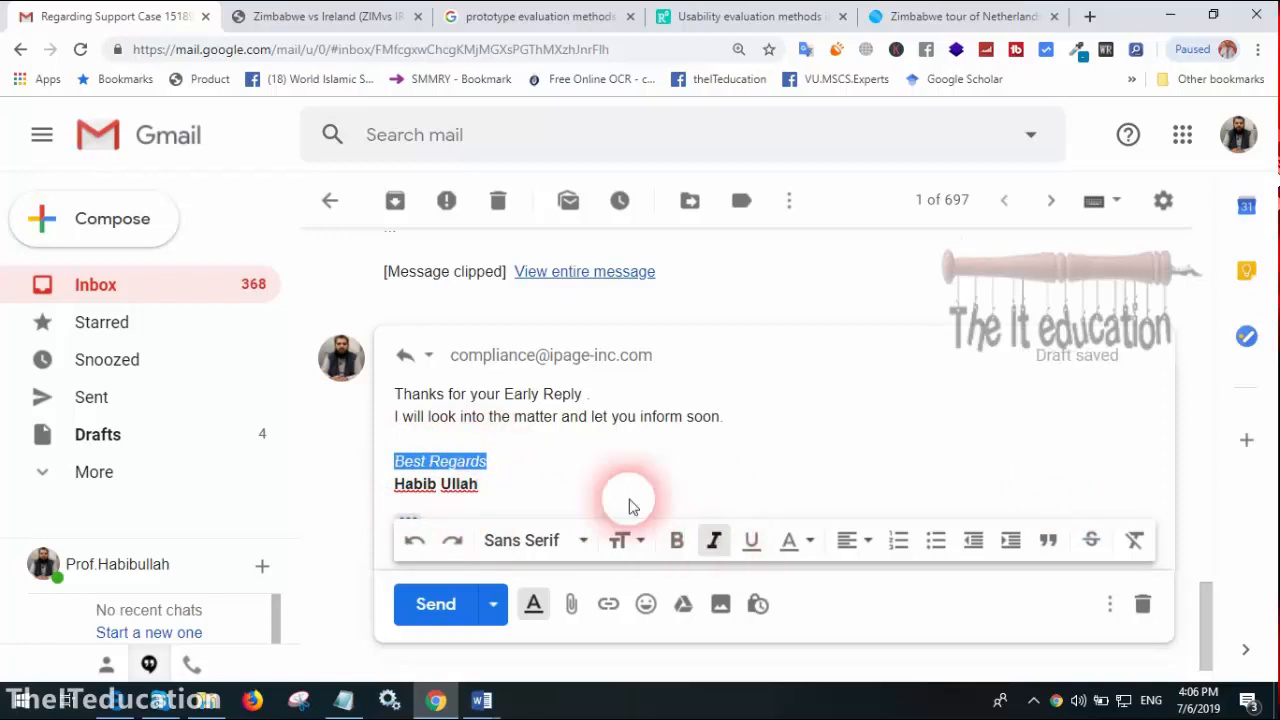
{"action": "left_click", "coordinate": [628, 478]}
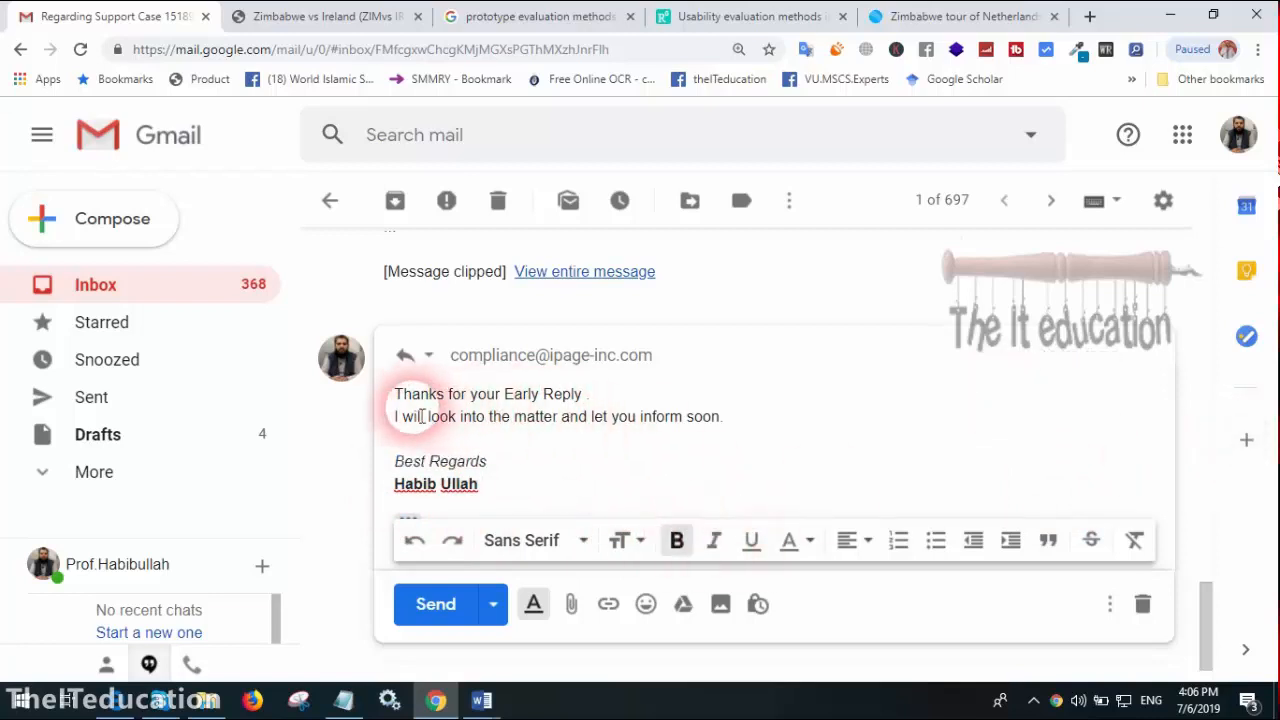
Try a green background colour on the "Thanks for your Early Reply" line and undo it.
{"action": "left_click_drag", "start_coordinate": [395, 394], "coordinate": [583, 397]}
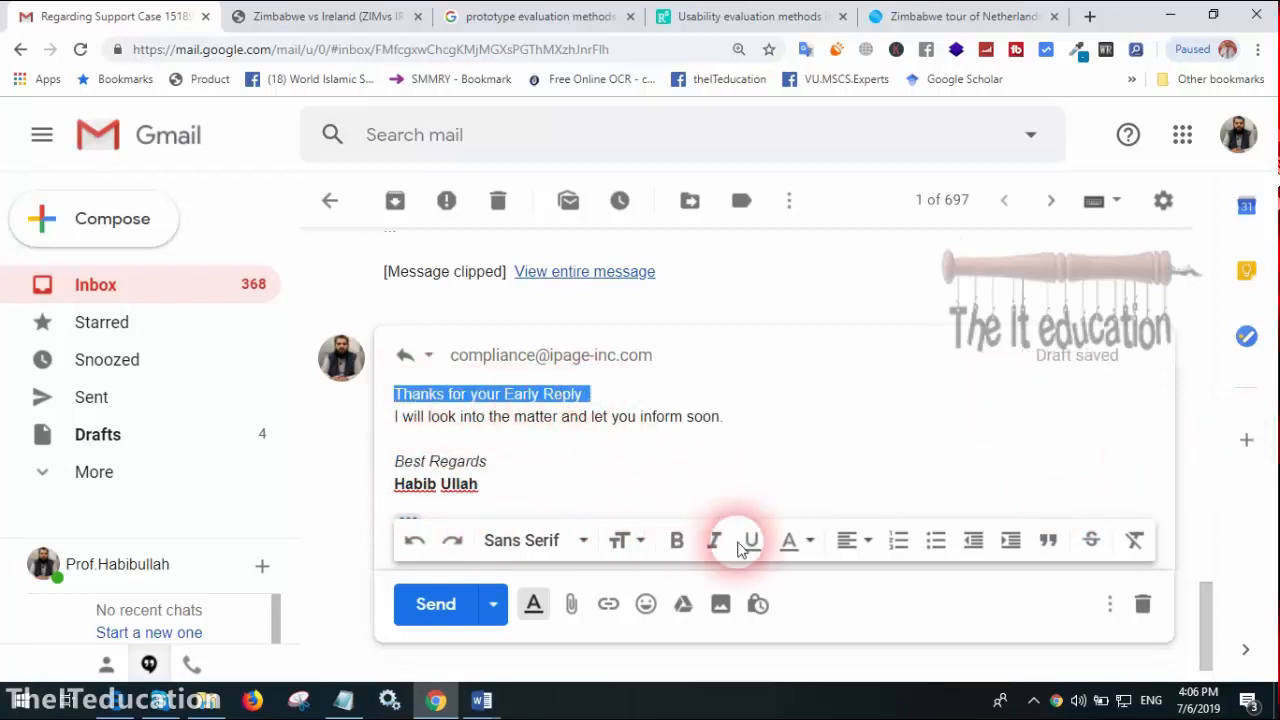
{"action": "left_click", "coordinate": [809, 541]}
{"action": "left_click", "coordinate": [521, 370]}
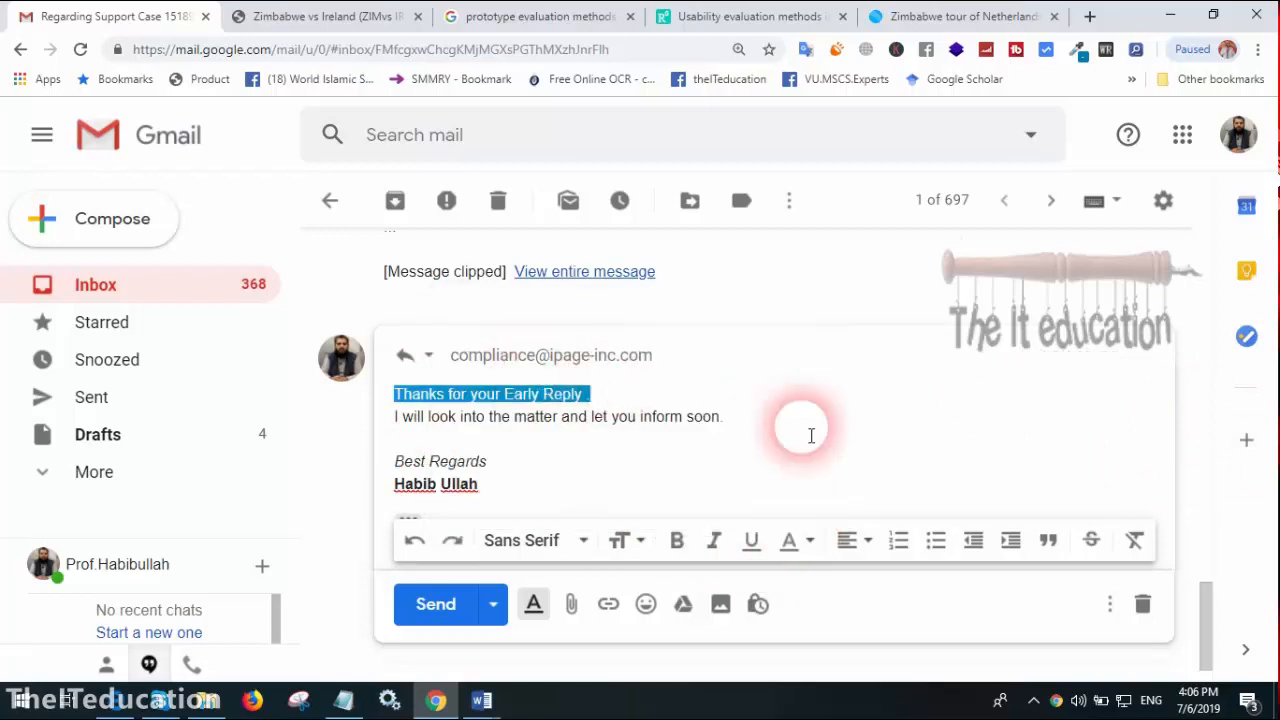
{"action": "scroll", "coordinate": [890, 462], "scroll_direction": "down", "scroll_amount": 1}
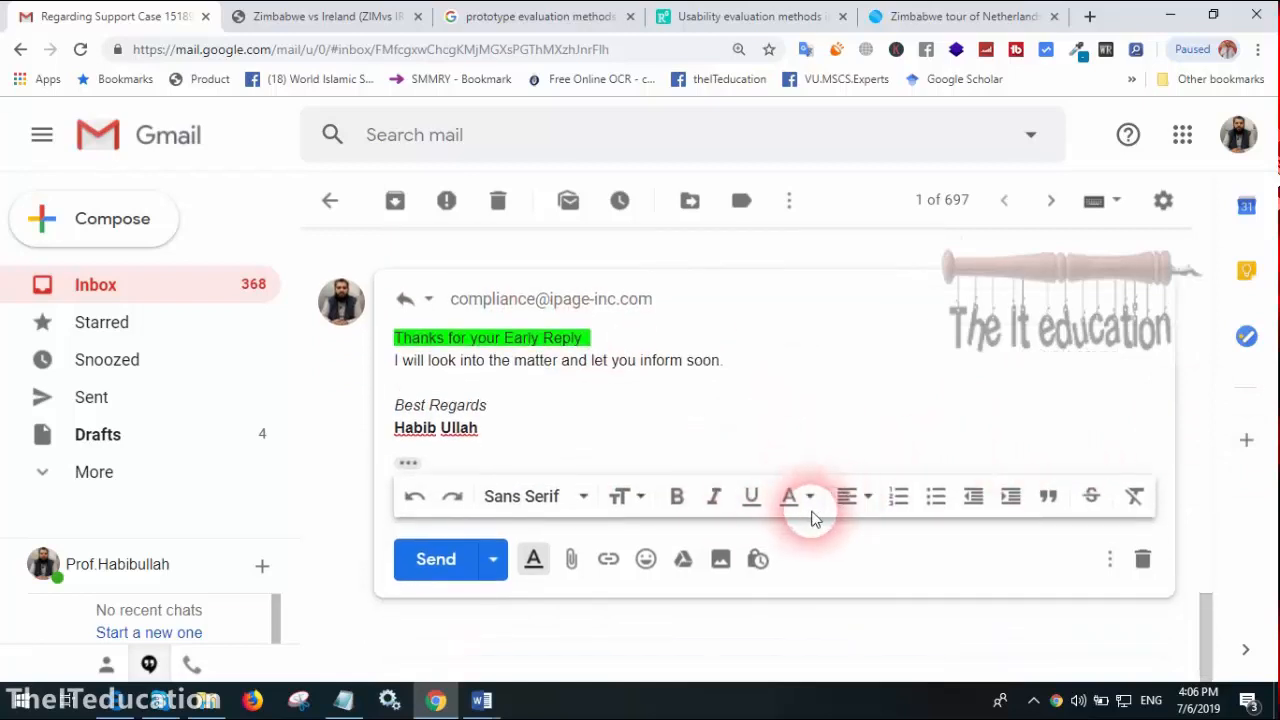
{"action": "left_click", "coordinate": [414, 500]}
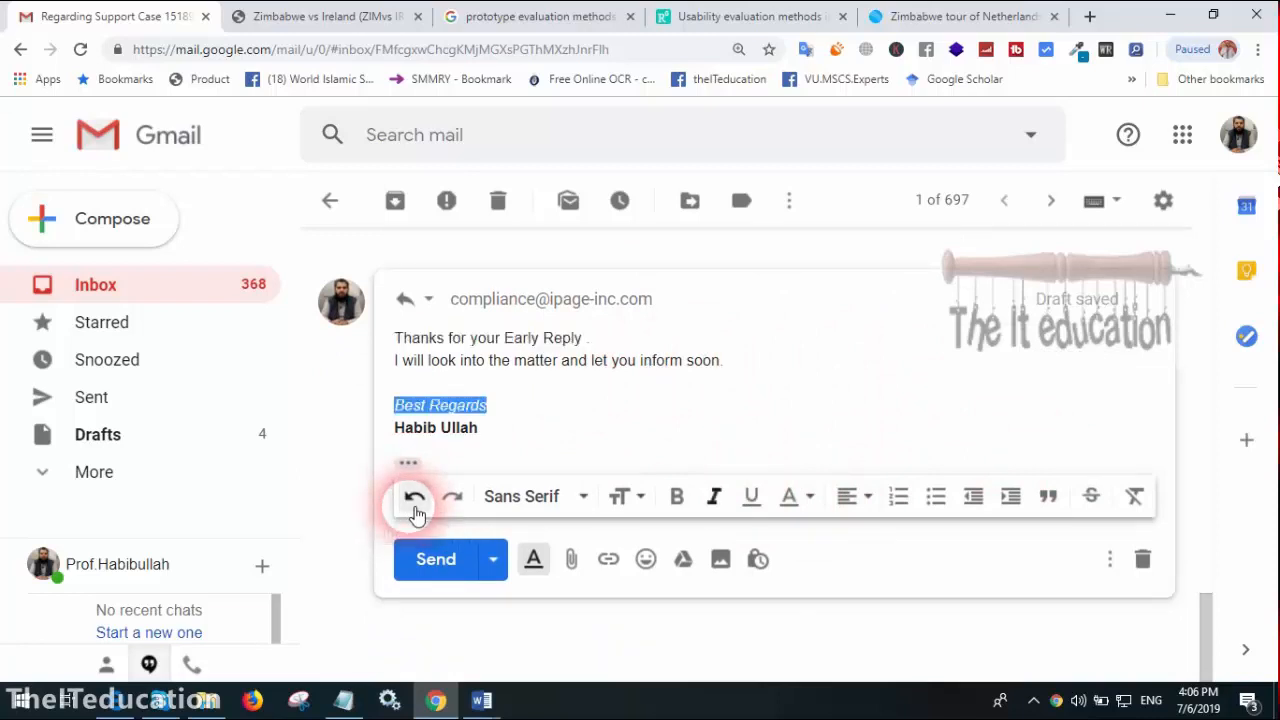
Set the text colour of "Thanks for your Early Reply" to bright green.
{"action": "left_click_drag", "start_coordinate": [396, 340], "coordinate": [572, 334]}
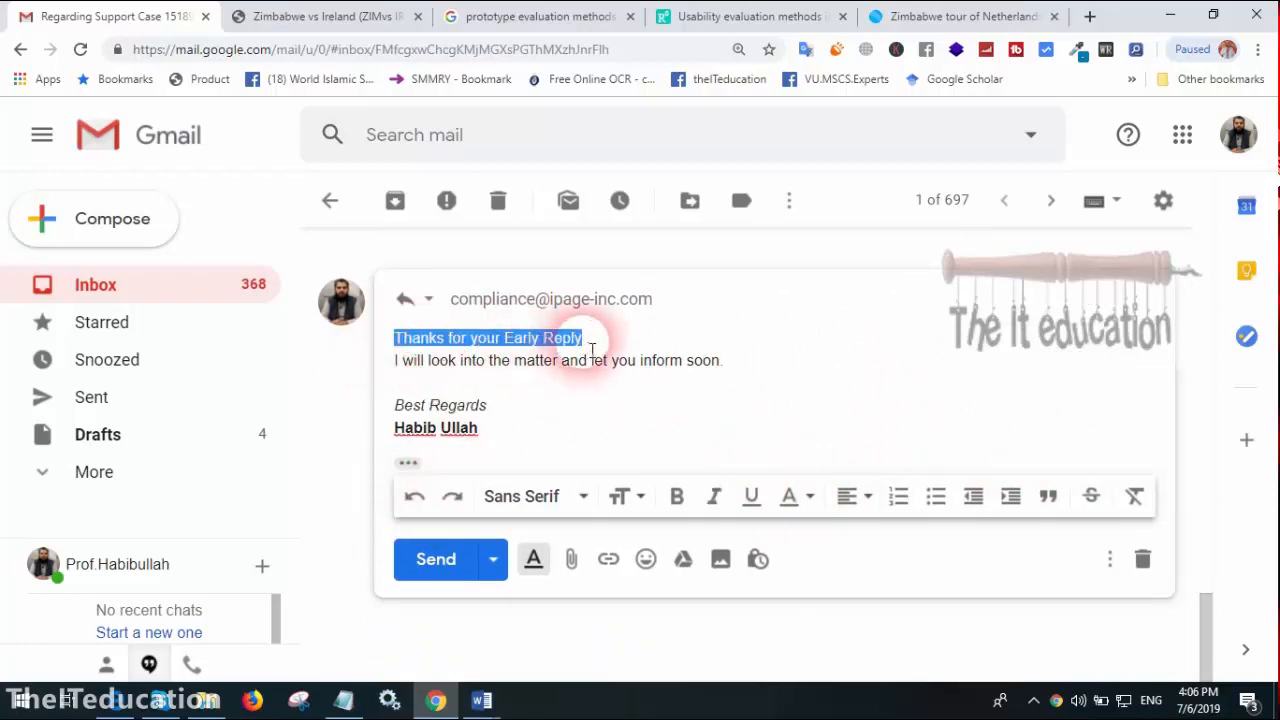
{"action": "left_click", "coordinate": [819, 506]}
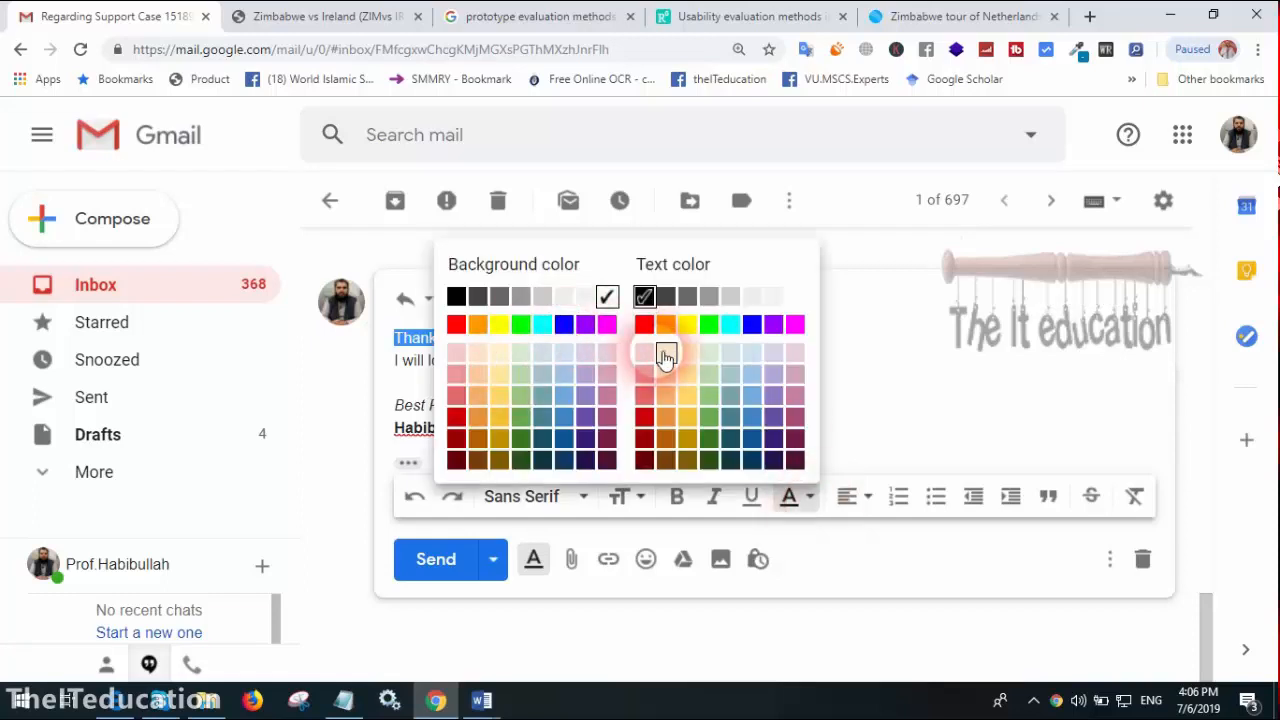
{"action": "left_click", "coordinate": [709, 323]}
{"action": "left_click", "coordinate": [780, 382]}
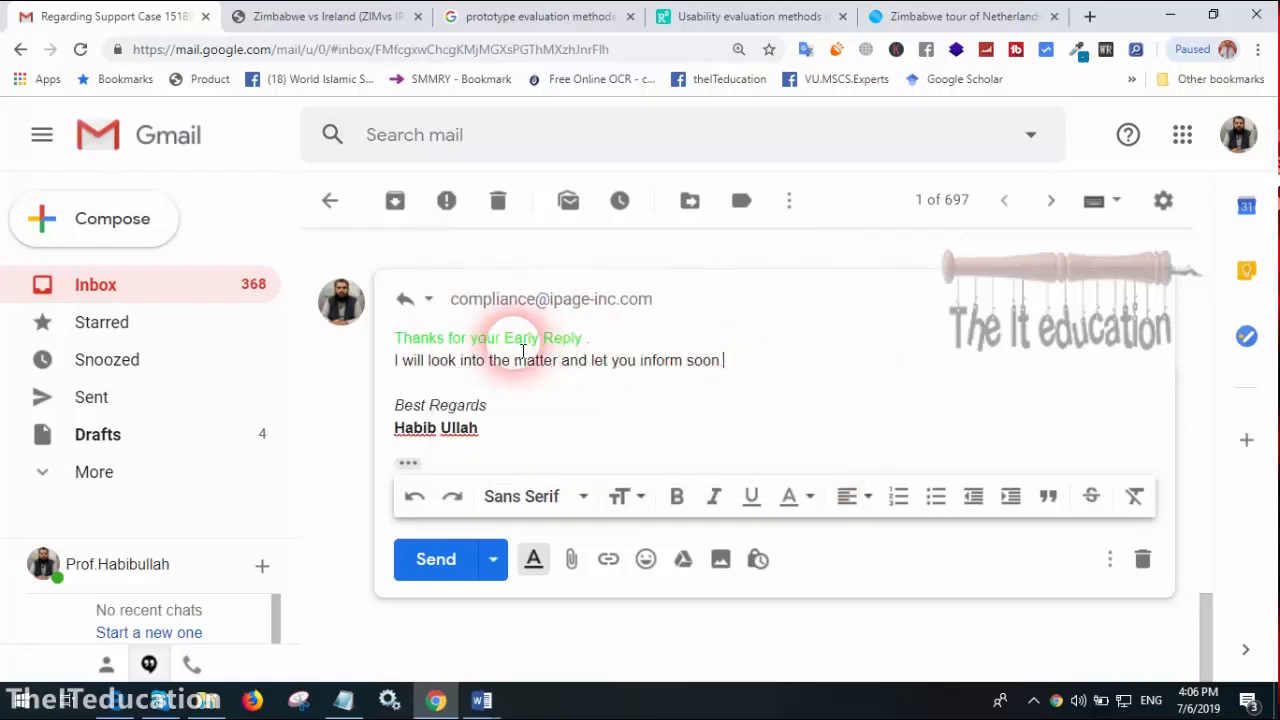
Make the whole "Thanks for your Early Reply ." line bold and set its size to Large.
{"action": "left_click", "coordinate": [592, 340]}
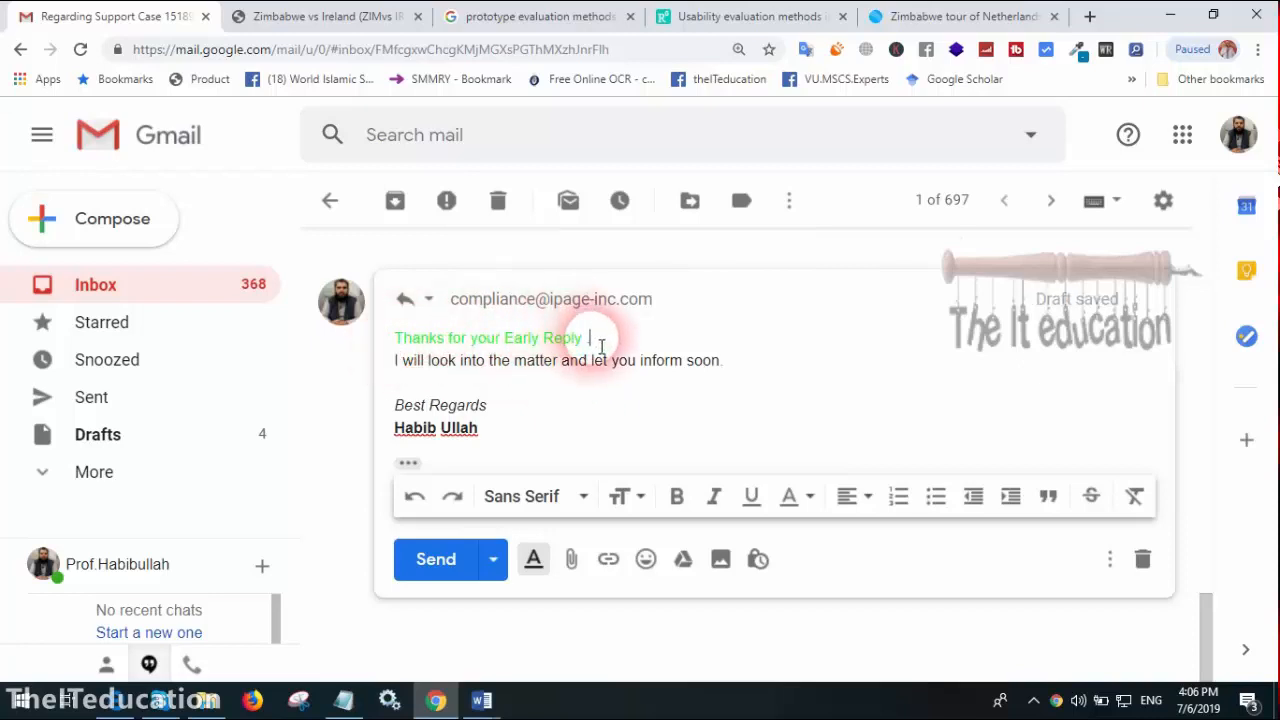
{"action": "left_click_drag", "start_coordinate": [601, 346], "coordinate": [395, 338]}
{"action": "left_click", "coordinate": [677, 497]}
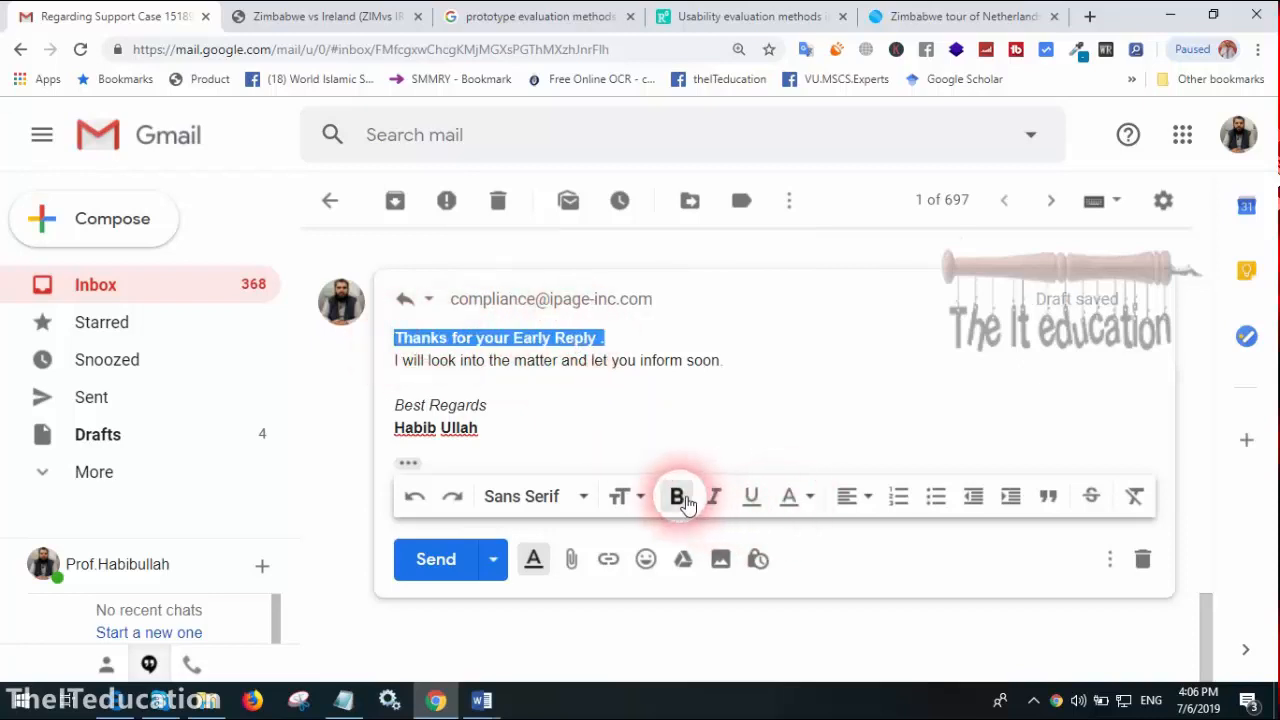
{"action": "left_click", "coordinate": [641, 499]}
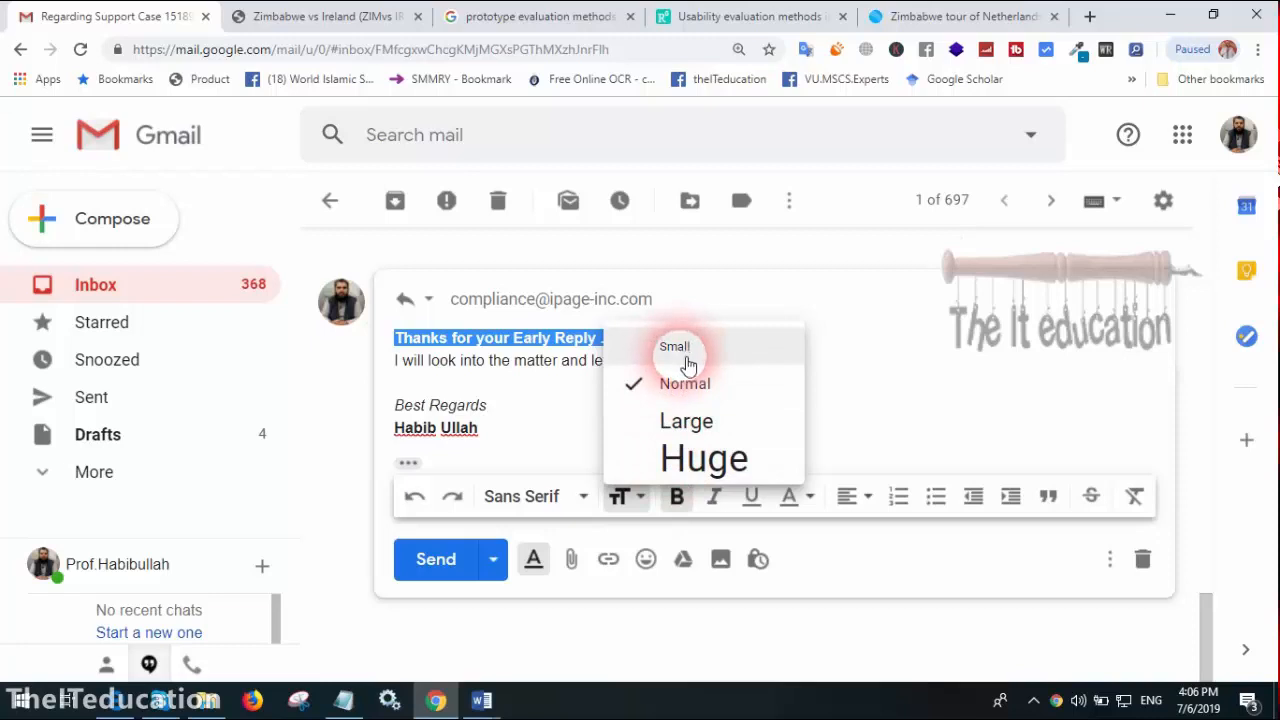
{"action": "left_click", "coordinate": [686, 420]}
{"action": "left_click", "coordinate": [800, 440]}
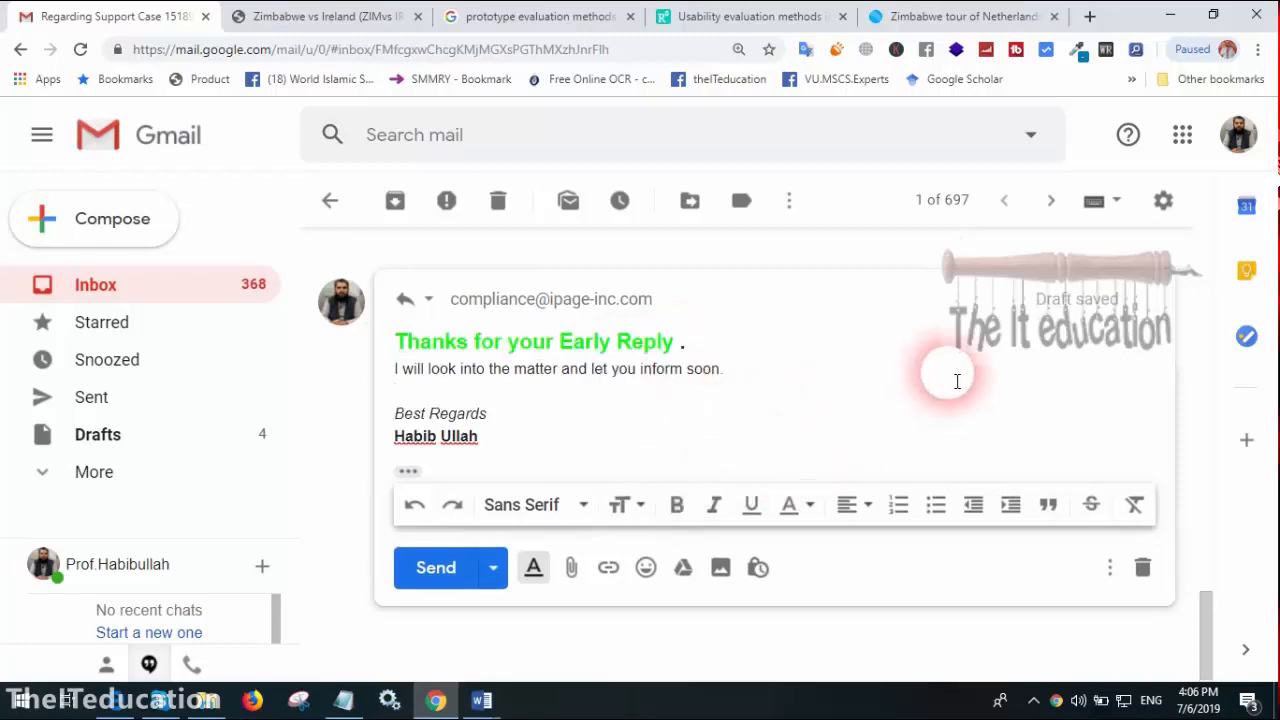
Send the finished reply and return to the inbox.
{"action": "left_click", "coordinate": [446, 574]}
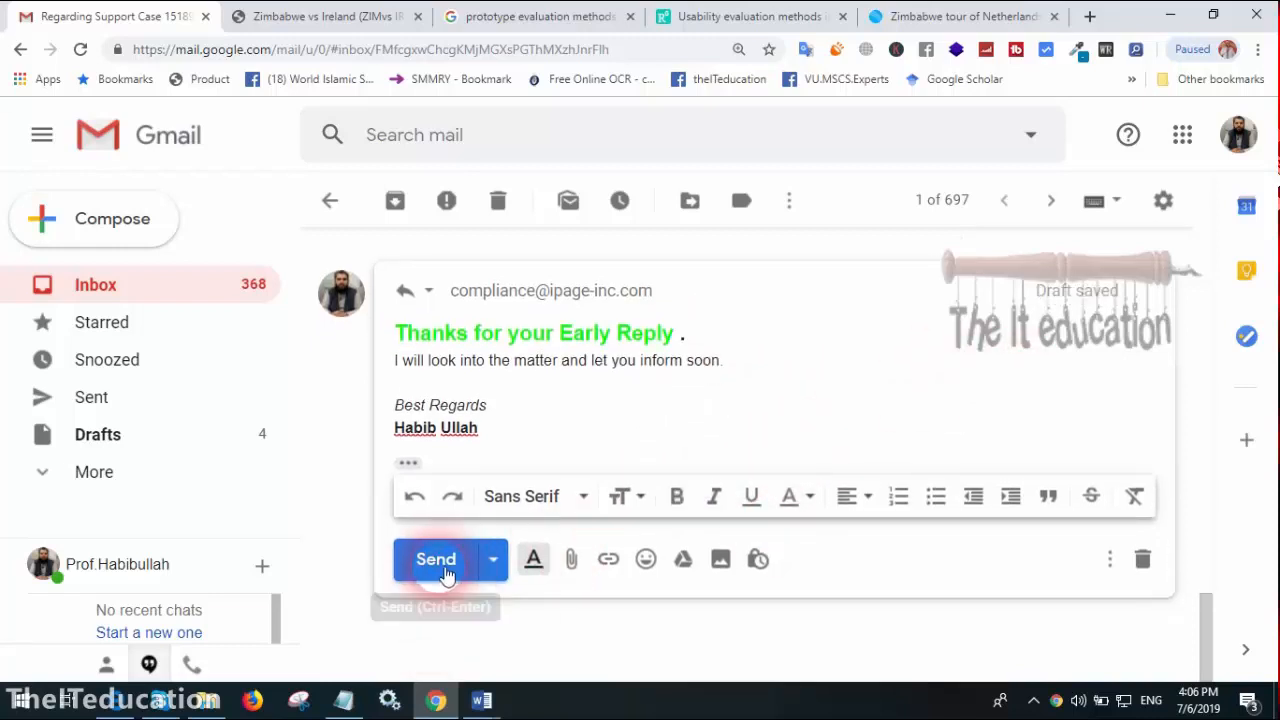
{"action": "left_click", "coordinate": [446, 576]}
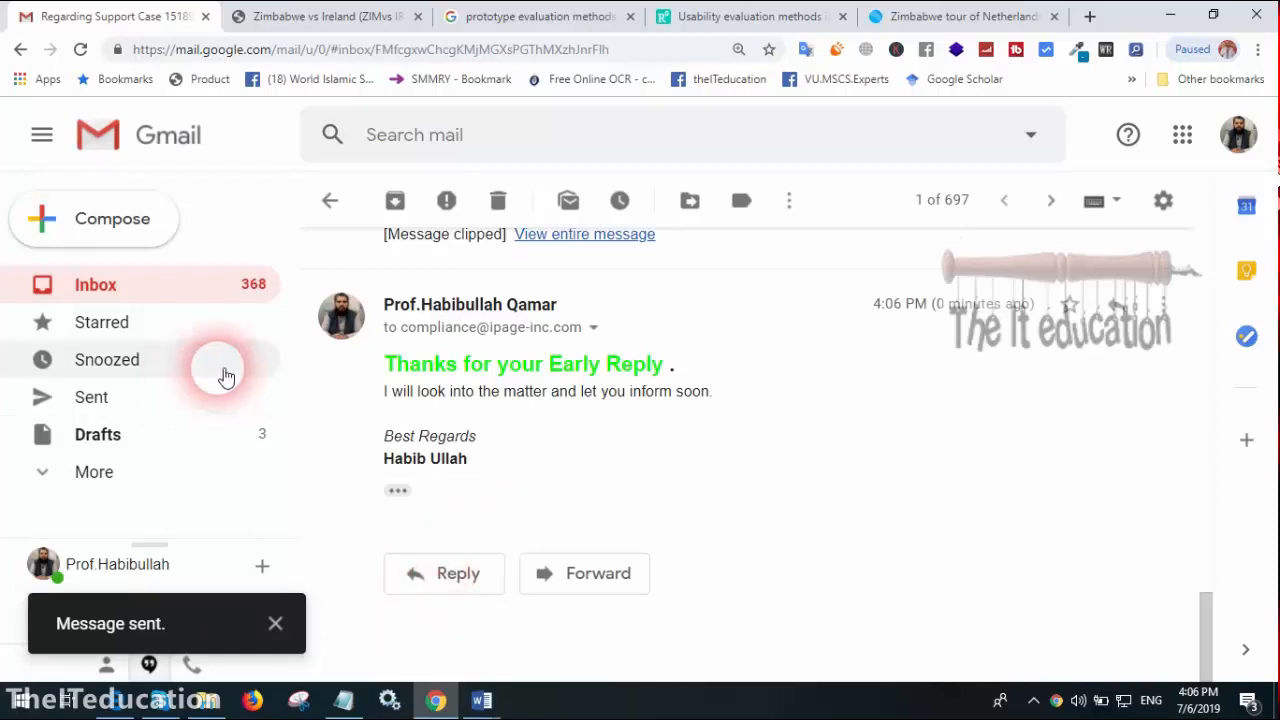
{"action": "left_click", "coordinate": [136, 295]}
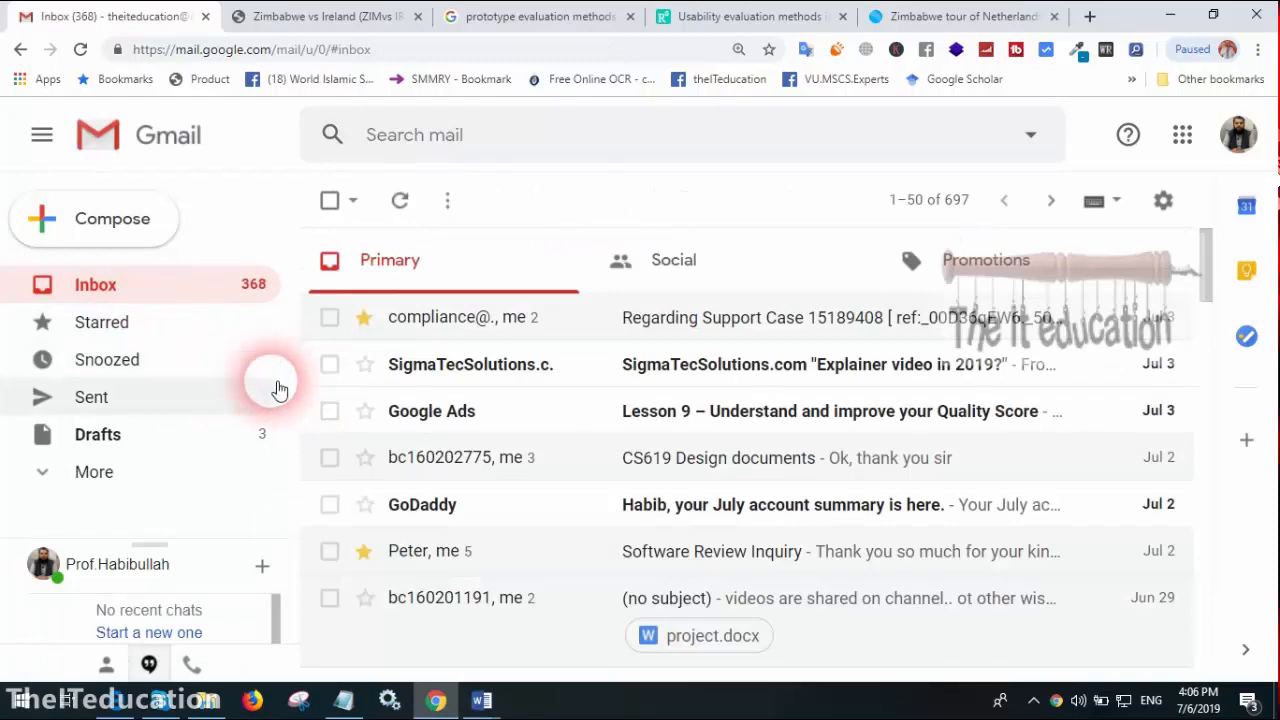
Open the "CS619 Design documents" conversation, look over its suggested replies and expand the two earlier messages to read them.
{"action": "left_click", "coordinate": [743, 470]}
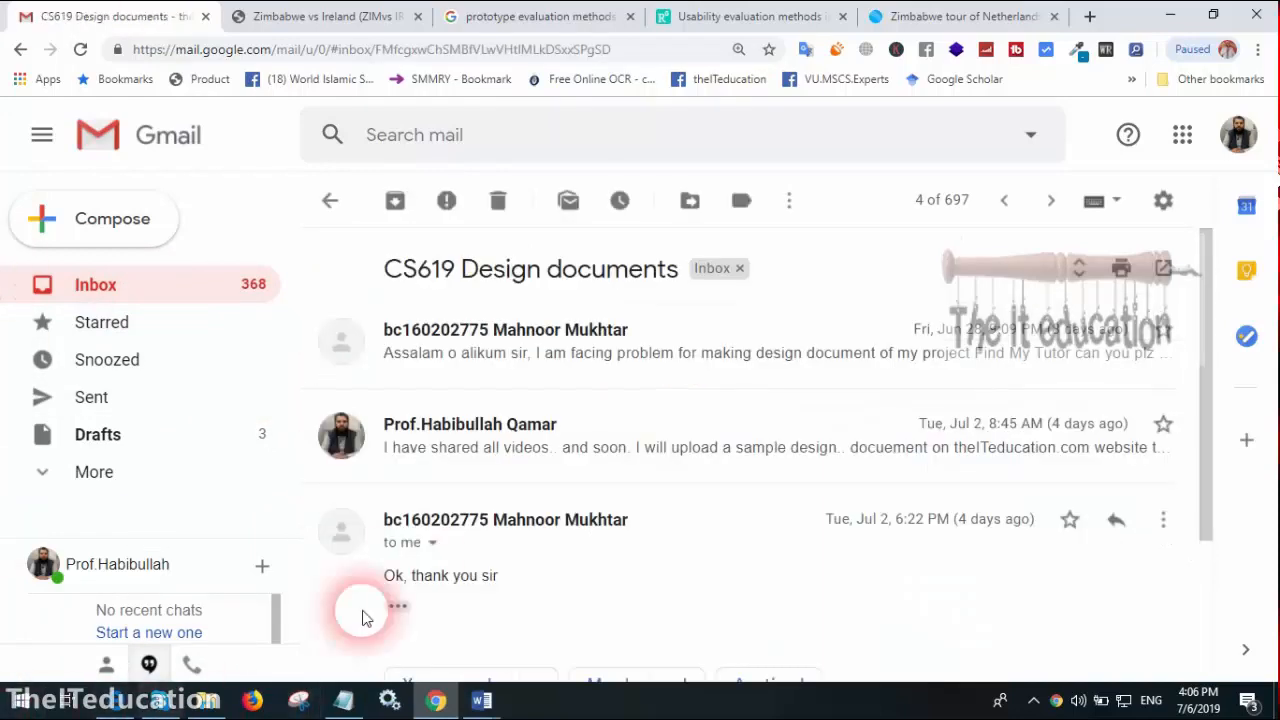
{"action": "scroll", "coordinate": [789, 614], "scroll_direction": "down", "scroll_amount": 3}
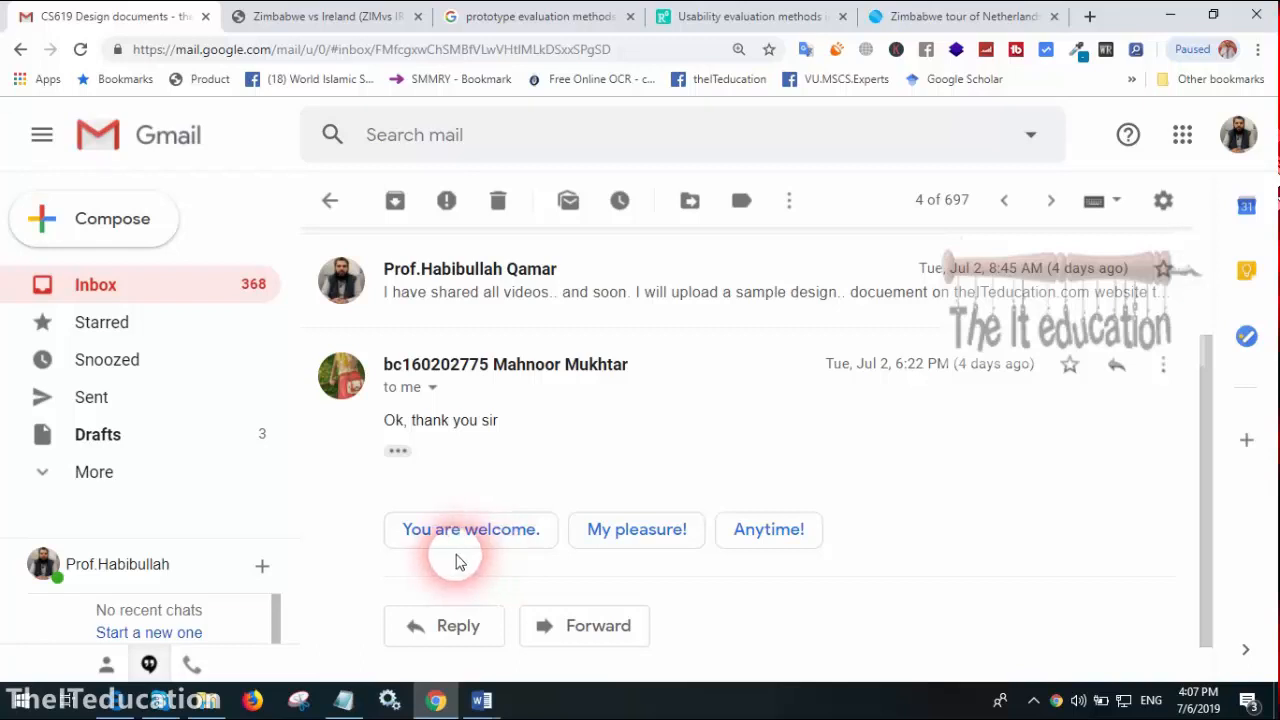
{"action": "left_click", "coordinate": [705, 310]}
{"action": "scroll", "coordinate": [714, 440], "scroll_direction": "down", "scroll_amount": 3}
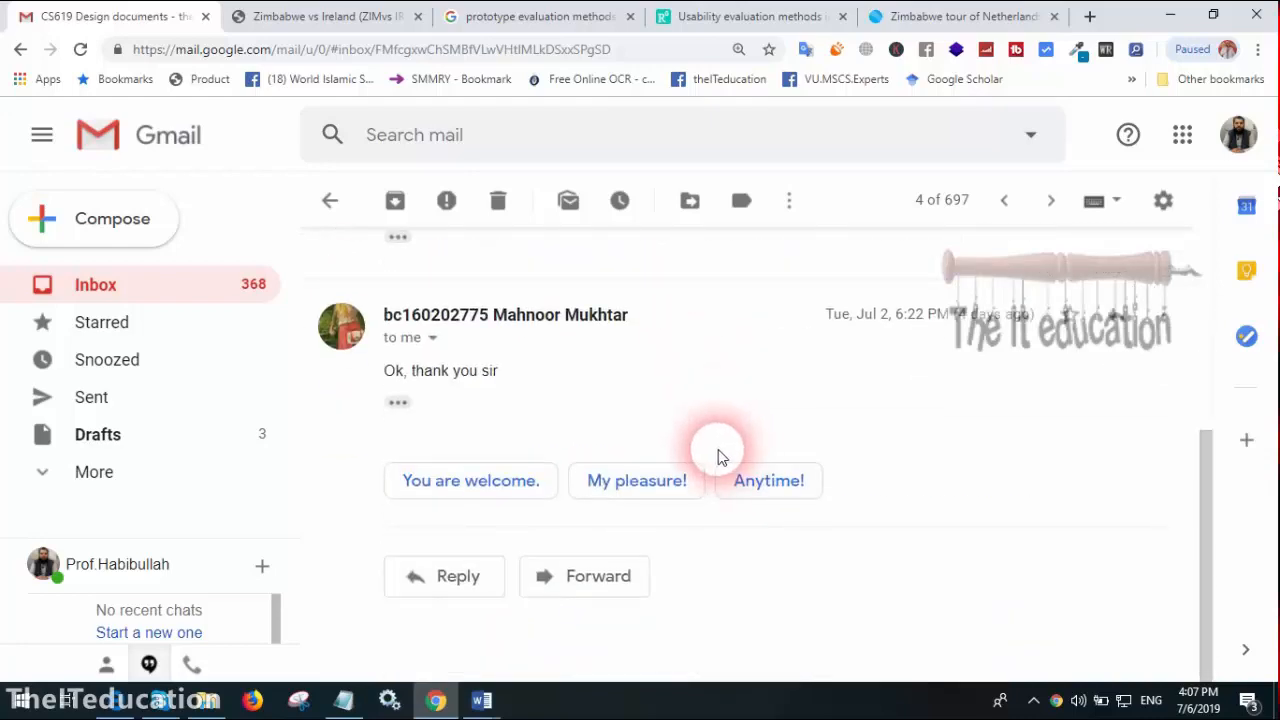
{"action": "scroll", "coordinate": [731, 451], "scroll_direction": "up", "scroll_amount": 5}
{"action": "left_click", "coordinate": [638, 368]}
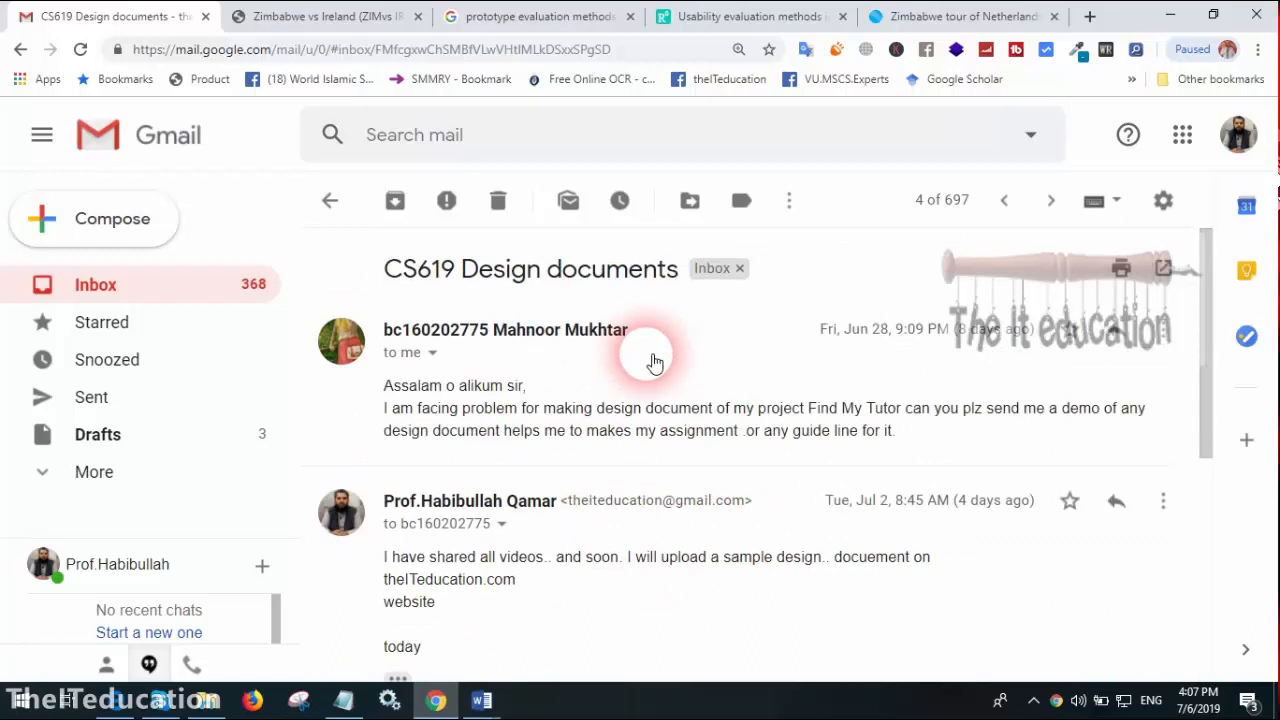
Return to the inbox, reopen the "CS619 Design documents" conversation and expand its two earlier messages to read the exchange in order.
{"action": "left_click", "coordinate": [112, 280]}
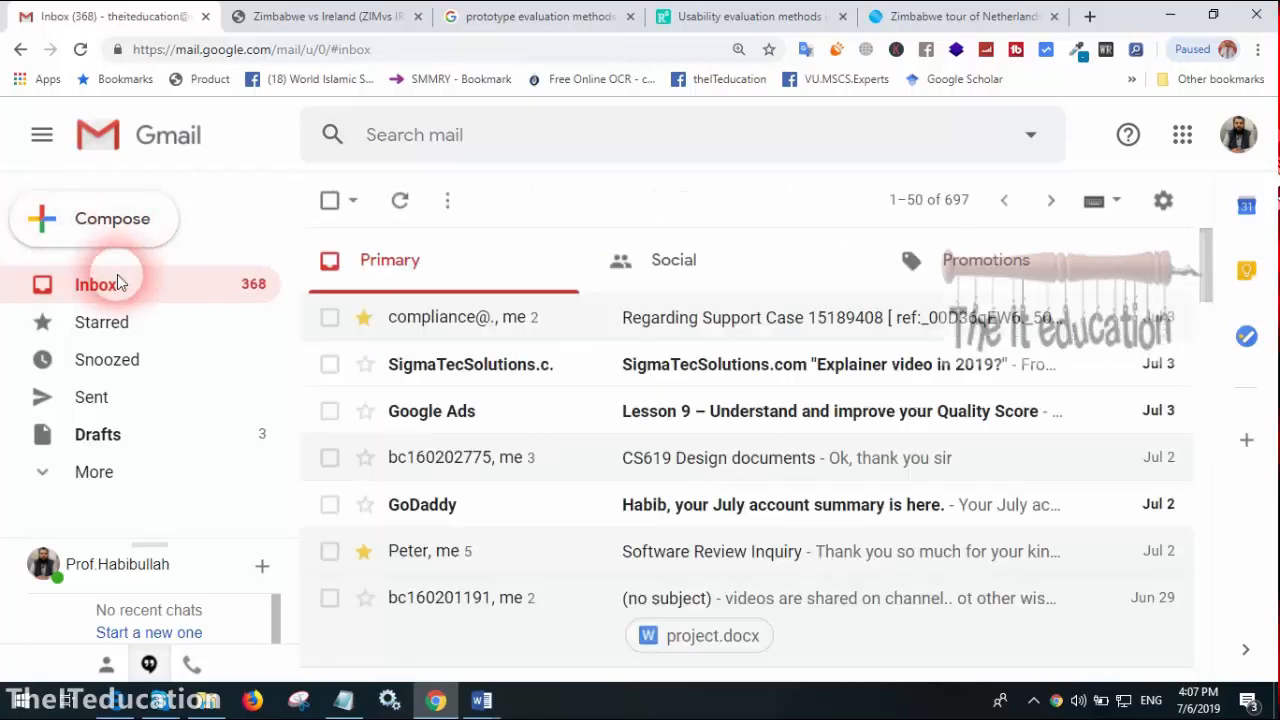
{"action": "left_click", "coordinate": [660, 468]}
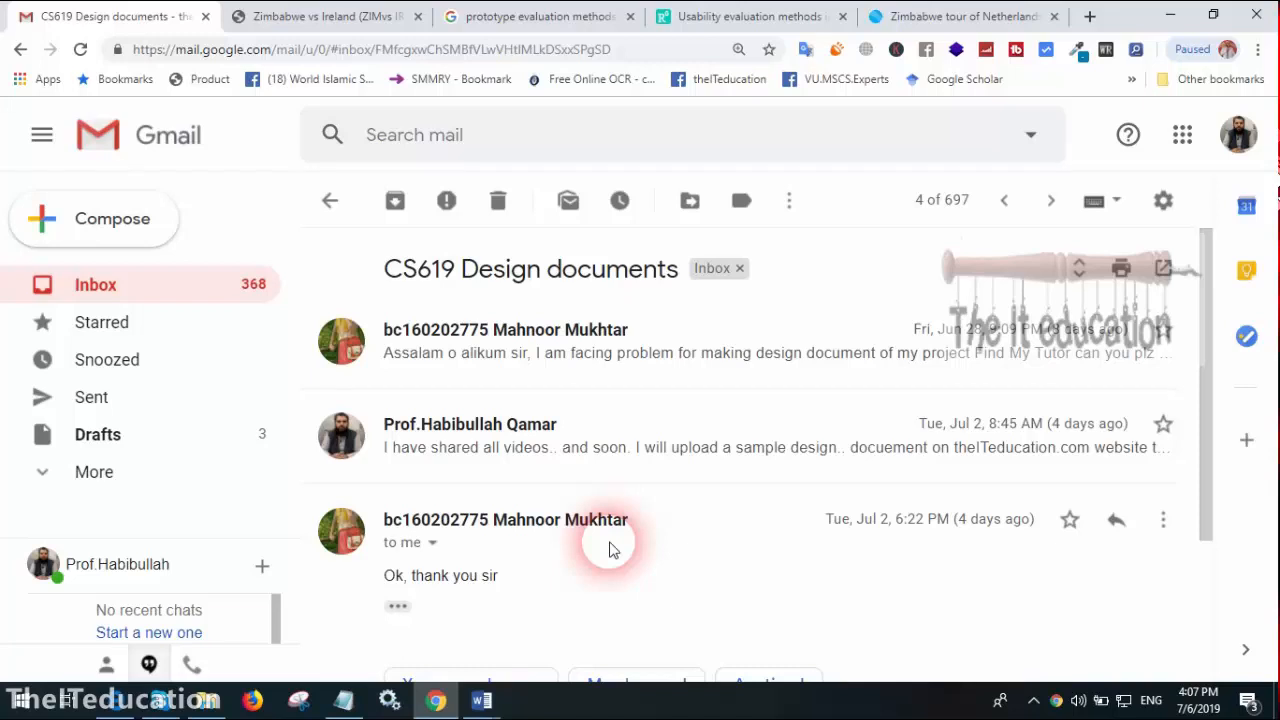
{"action": "left_click", "coordinate": [722, 348]}
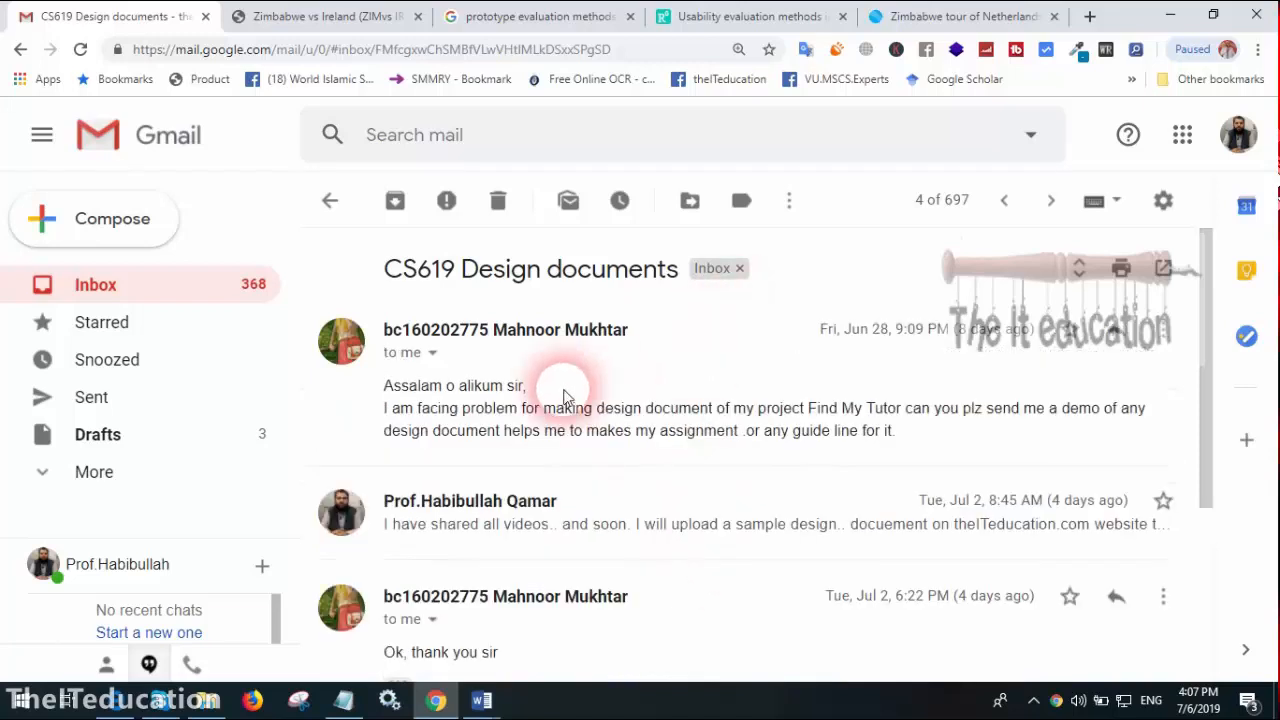
{"action": "left_click", "coordinate": [615, 512]}
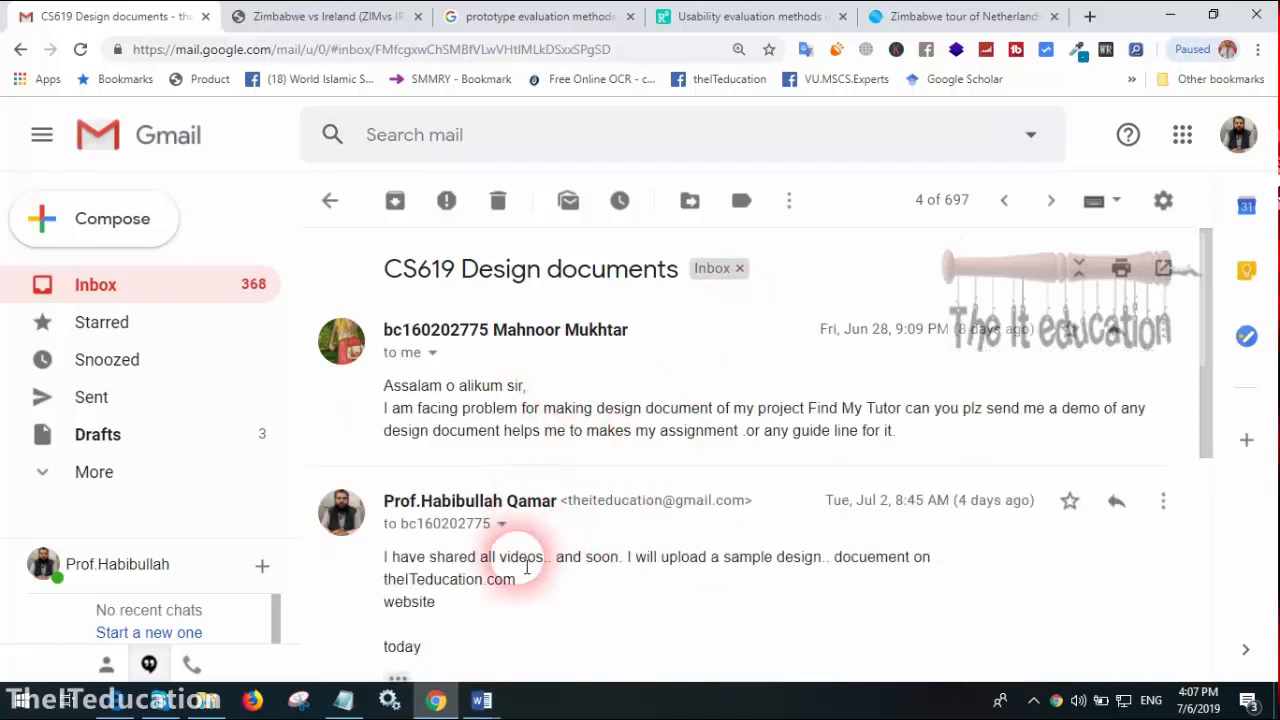
{"action": "scroll", "coordinate": [532, 567], "scroll_direction": "down", "scroll_amount": 3}
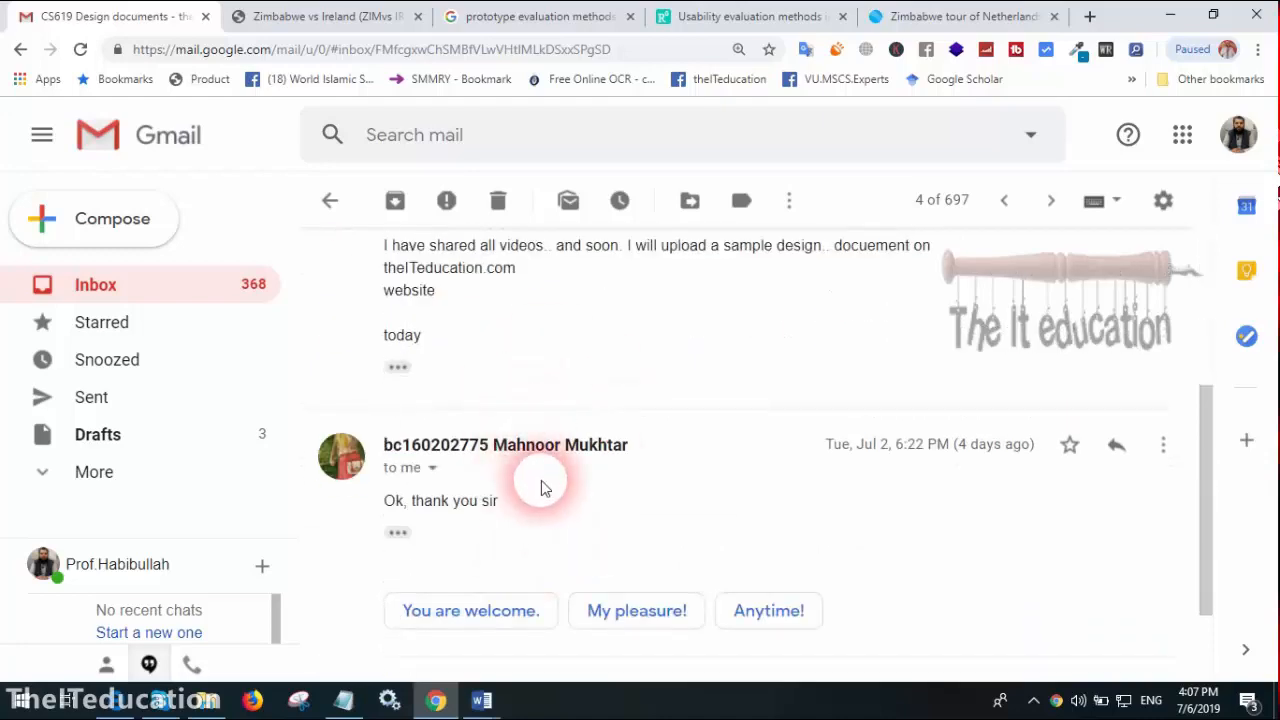
{"action": "scroll", "coordinate": [535, 466], "scroll_direction": "up", "scroll_amount": 3}
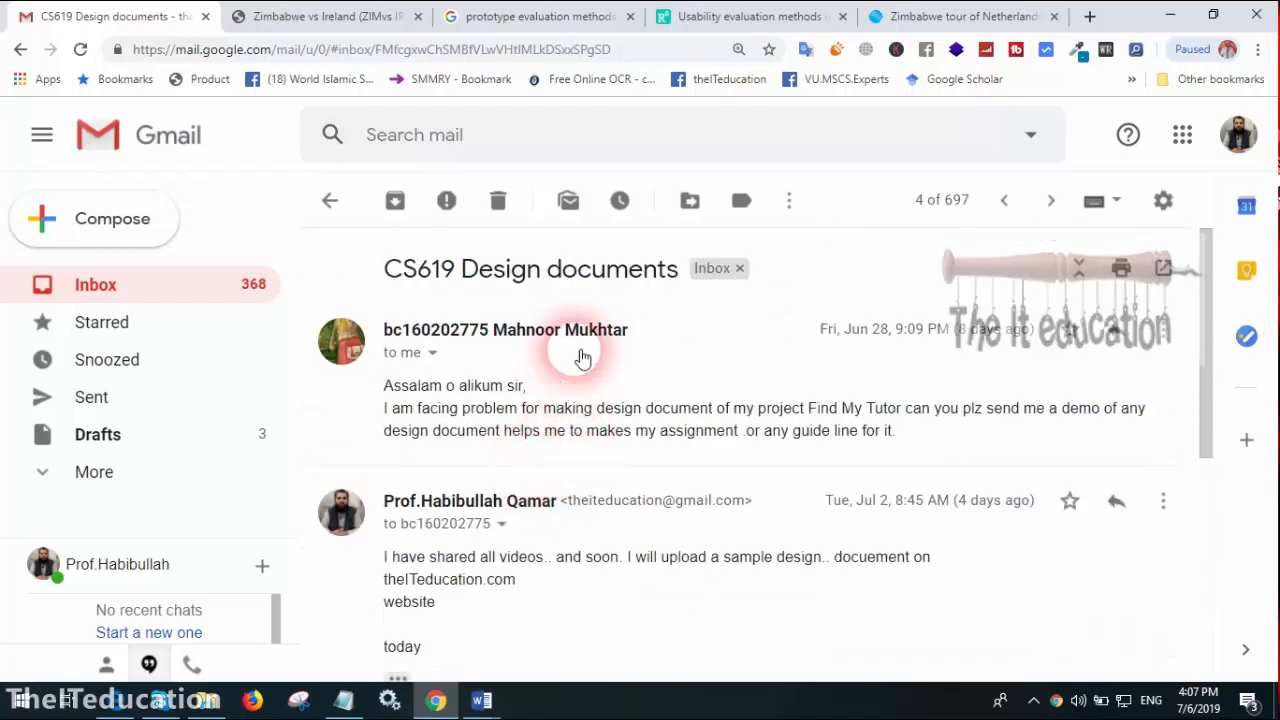
View the support case conversation and the "CS619 Design documents" conversation from the inbox, returning to the inbox after each.
{"action": "left_click", "coordinate": [92, 280]}
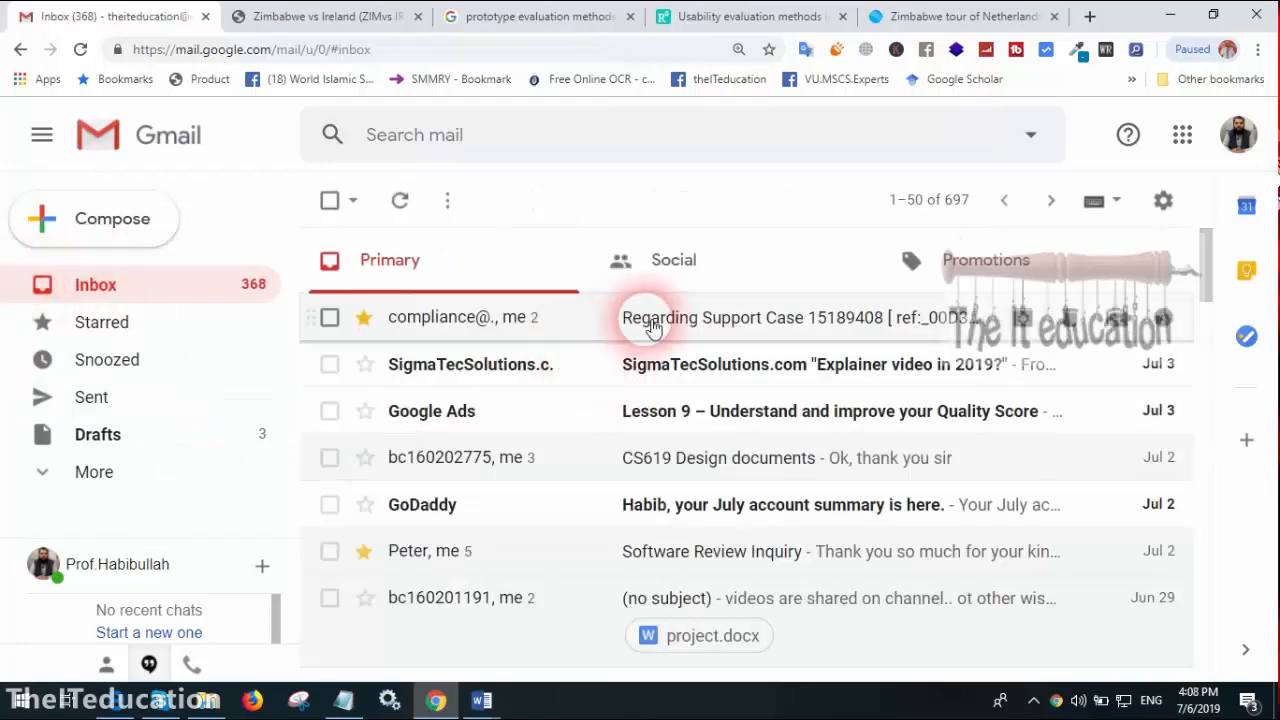
{"action": "left_click", "coordinate": [650, 320]}
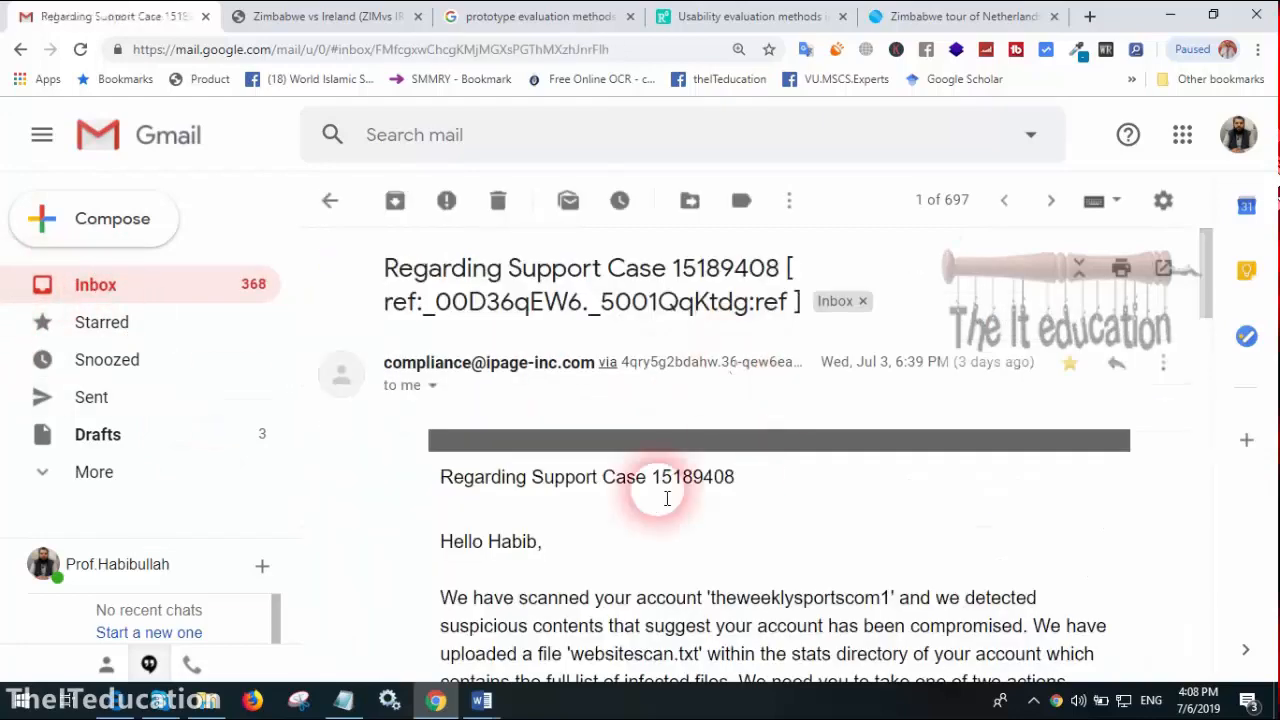
{"action": "left_click", "coordinate": [100, 286]}
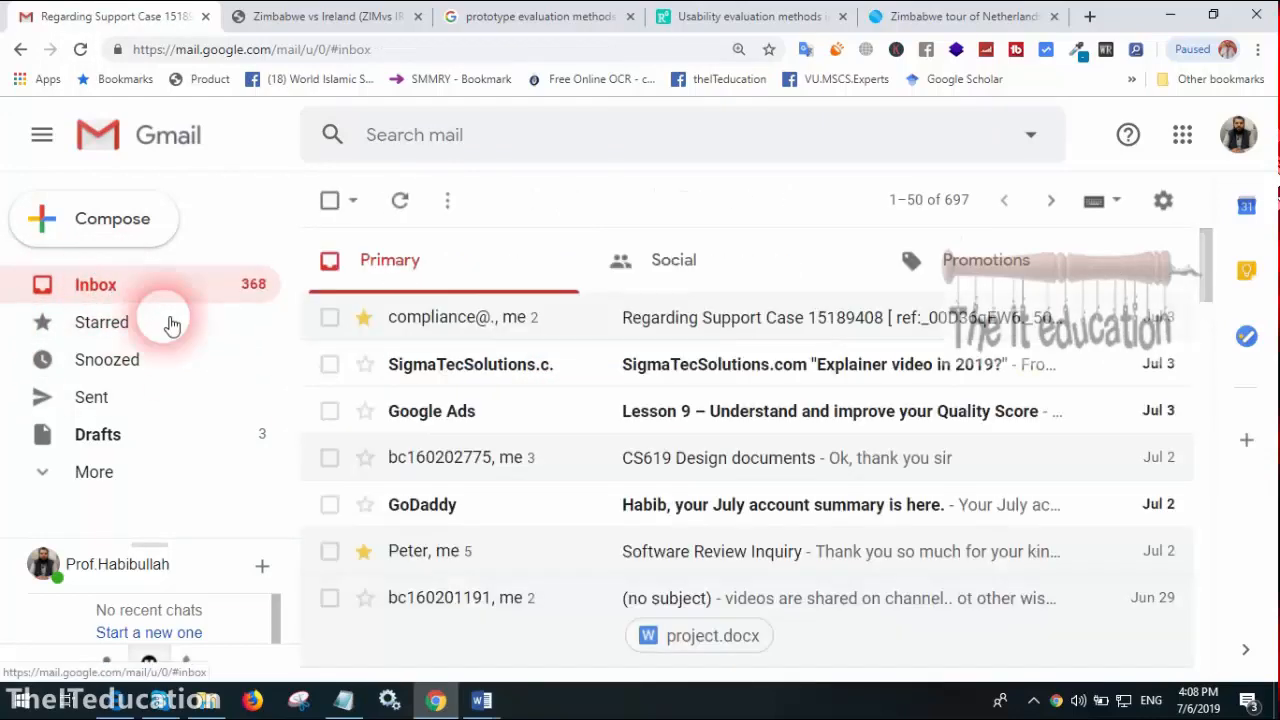
{"action": "left_click", "coordinate": [694, 466]}
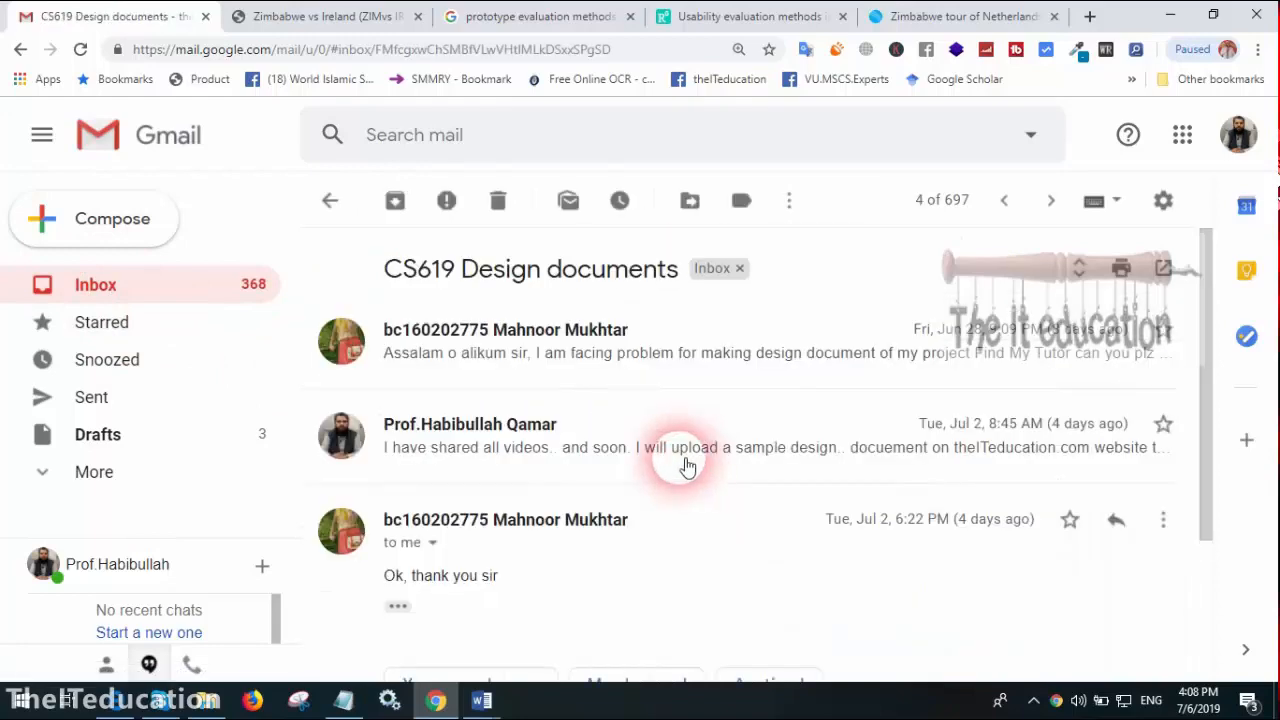
{"action": "left_click", "coordinate": [100, 290]}
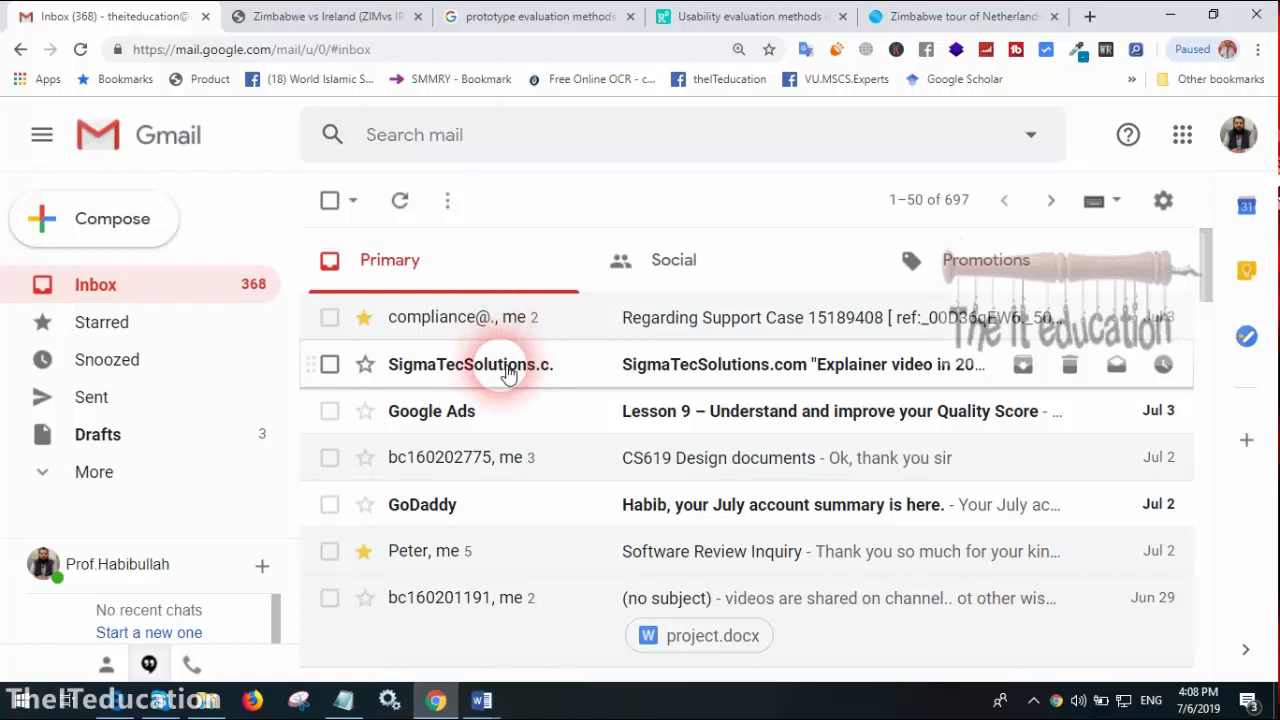
Switch to the lesson outline in Word and give the "Inbox and types" line a check-mark bullet.
{"action": "mouse_move", "coordinate": [510, 372]}
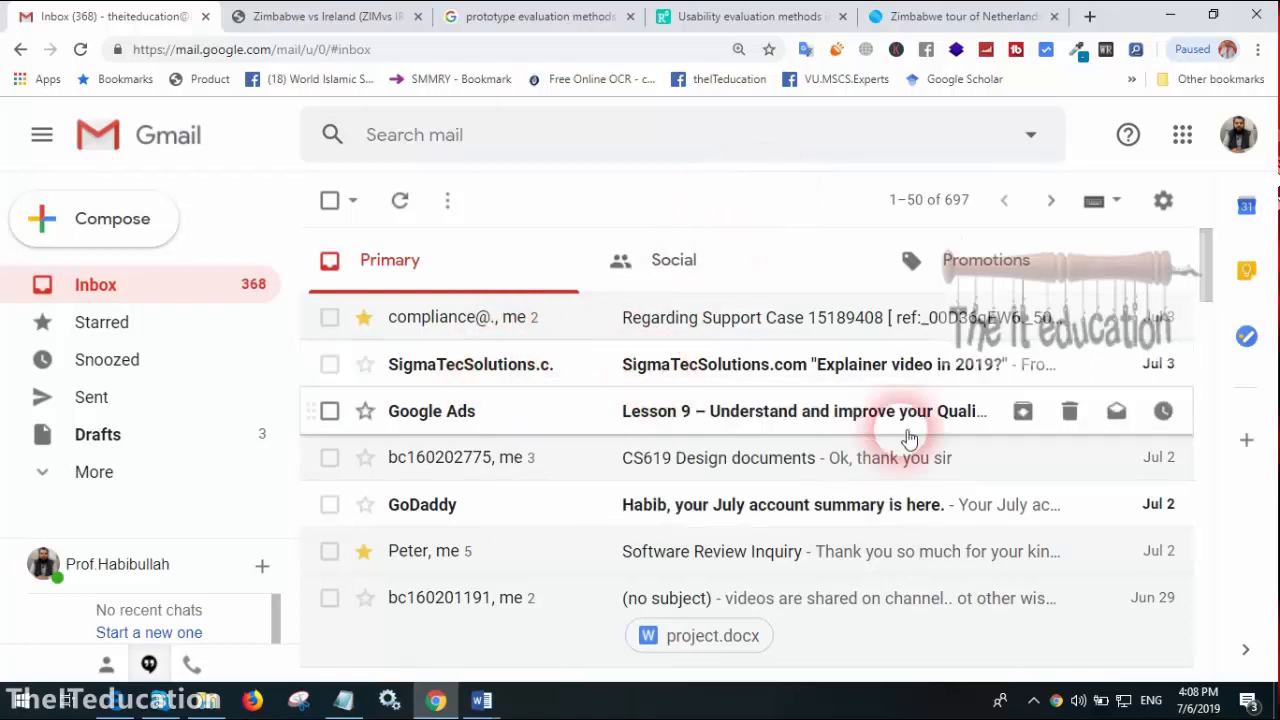
{"action": "mouse_move", "coordinate": [520, 690]}
{"action": "left_click", "coordinate": [760, 597]}
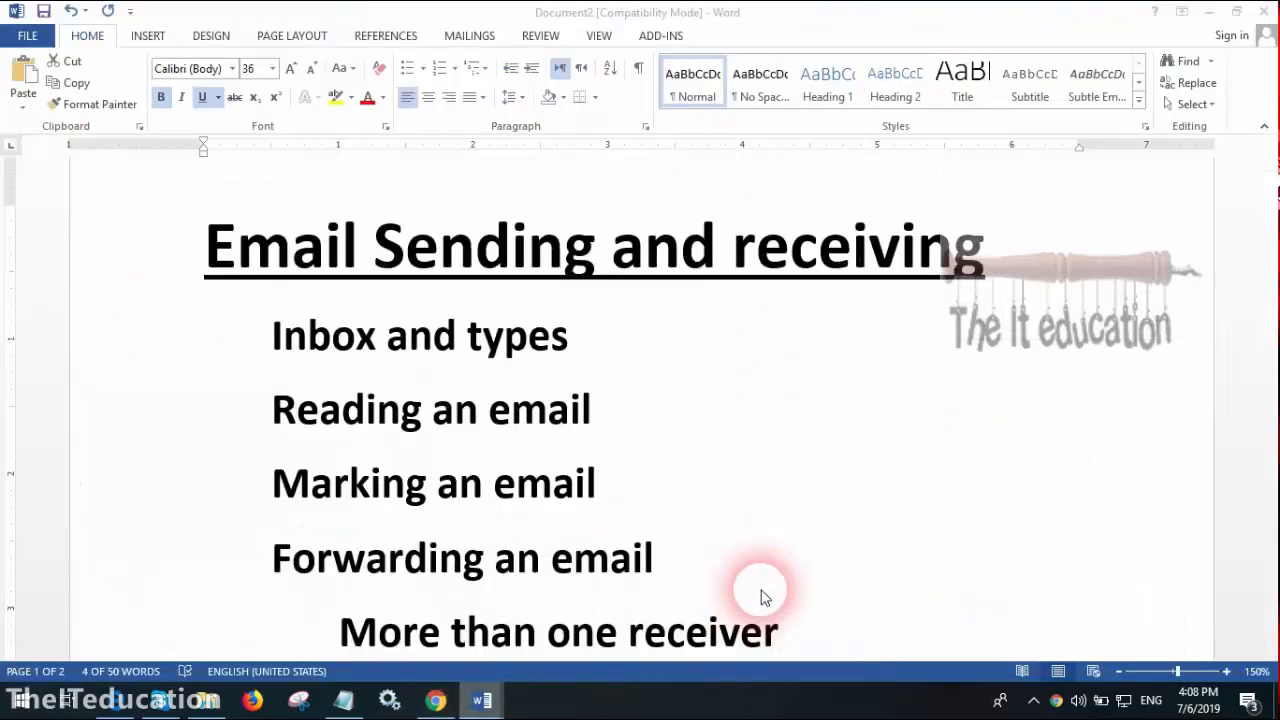
{"action": "left_click_drag", "start_coordinate": [268, 337], "coordinate": [509, 357]}
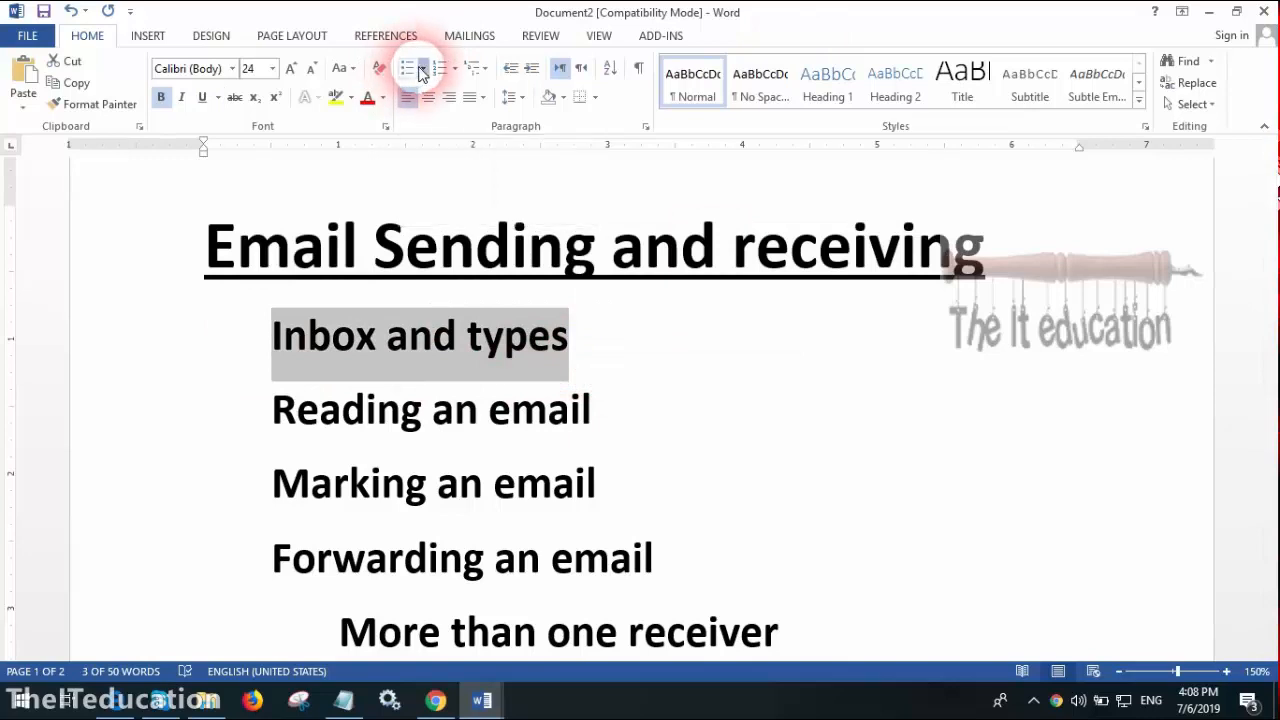
{"action": "left_click", "coordinate": [423, 68]}
{"action": "left_click", "coordinate": [466, 165]}
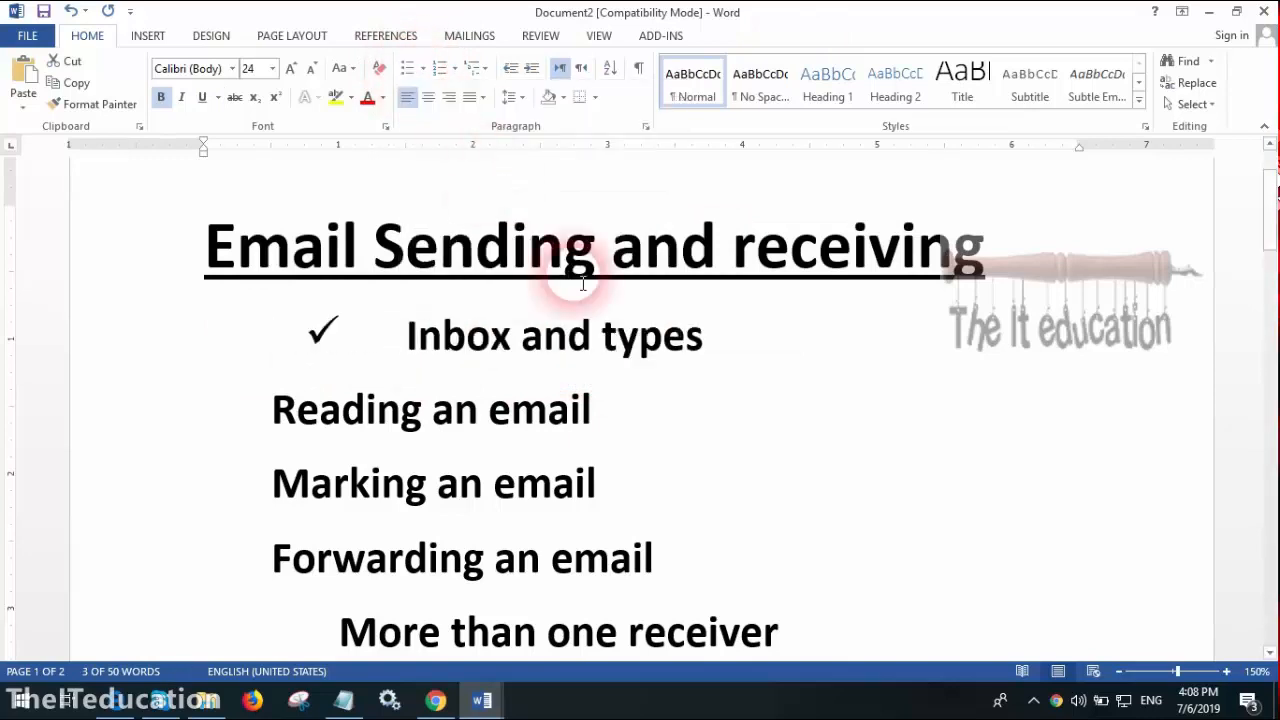
Add check-mark bullets to the "Reading an email", "Marking an email" and "Forwarding an email" lines.
{"action": "left_click", "coordinate": [400, 410]}
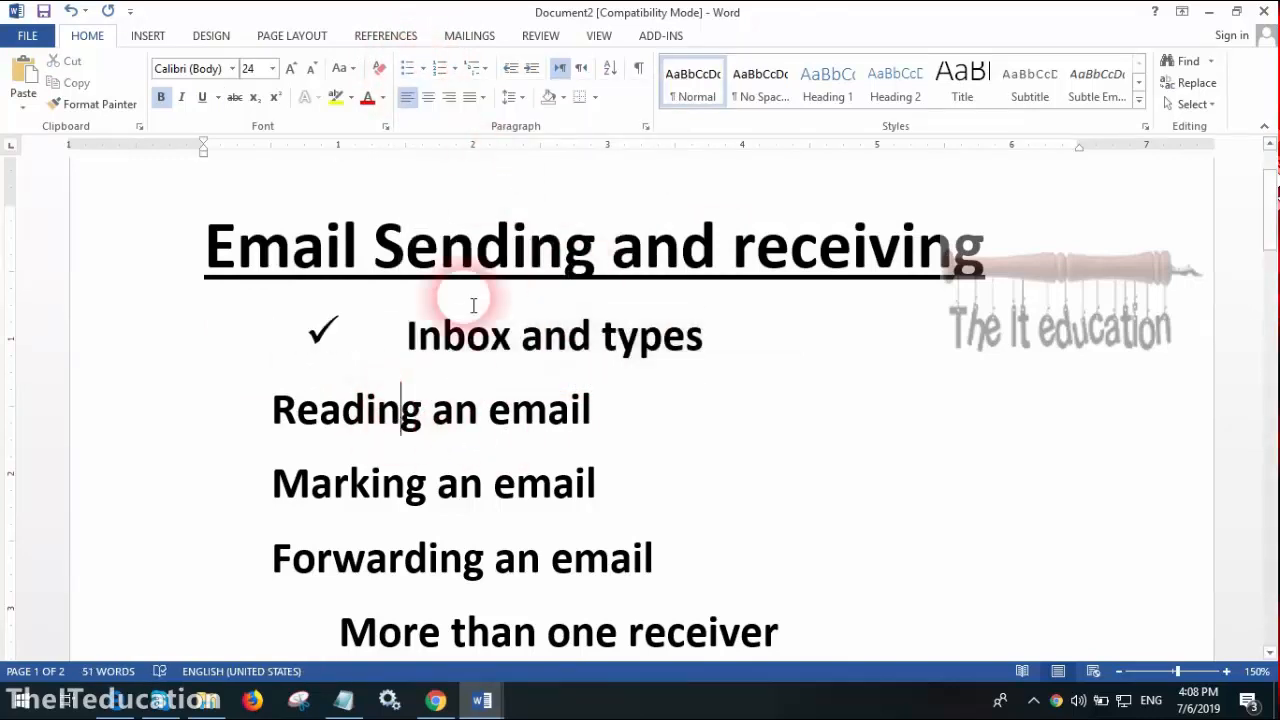
{"action": "left_click", "coordinate": [409, 69]}
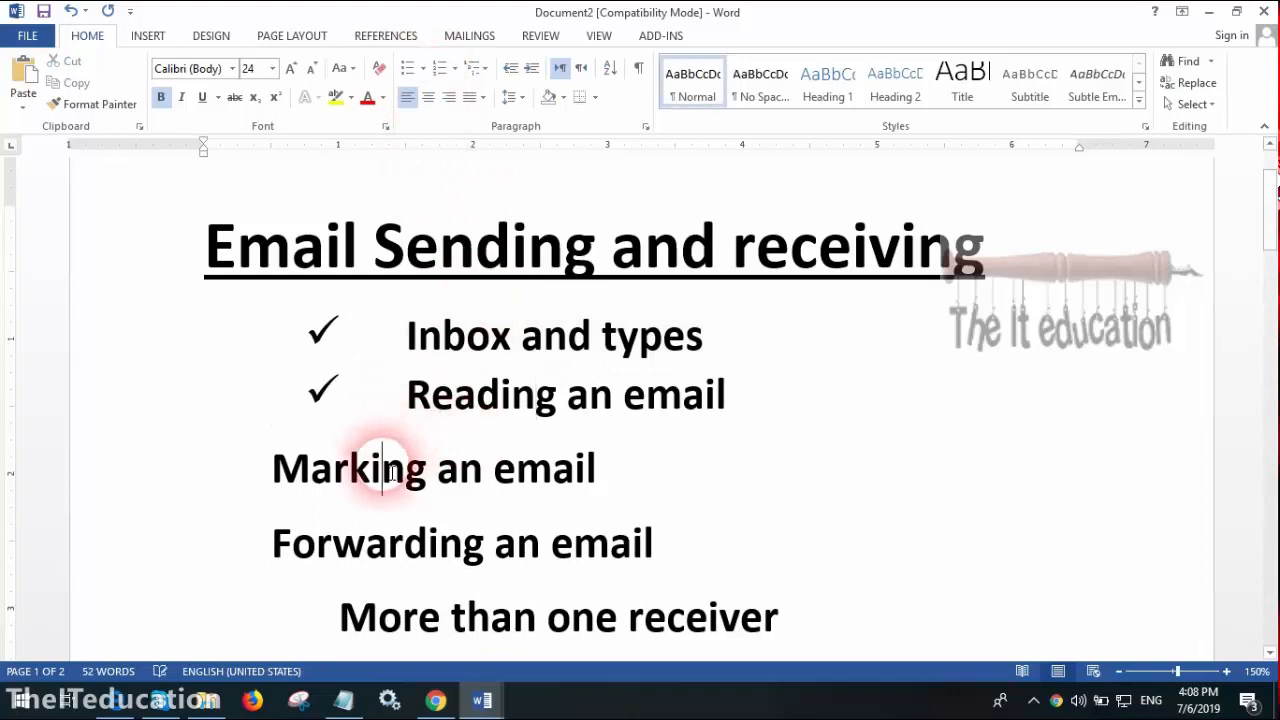
{"action": "left_click", "coordinate": [409, 69]}
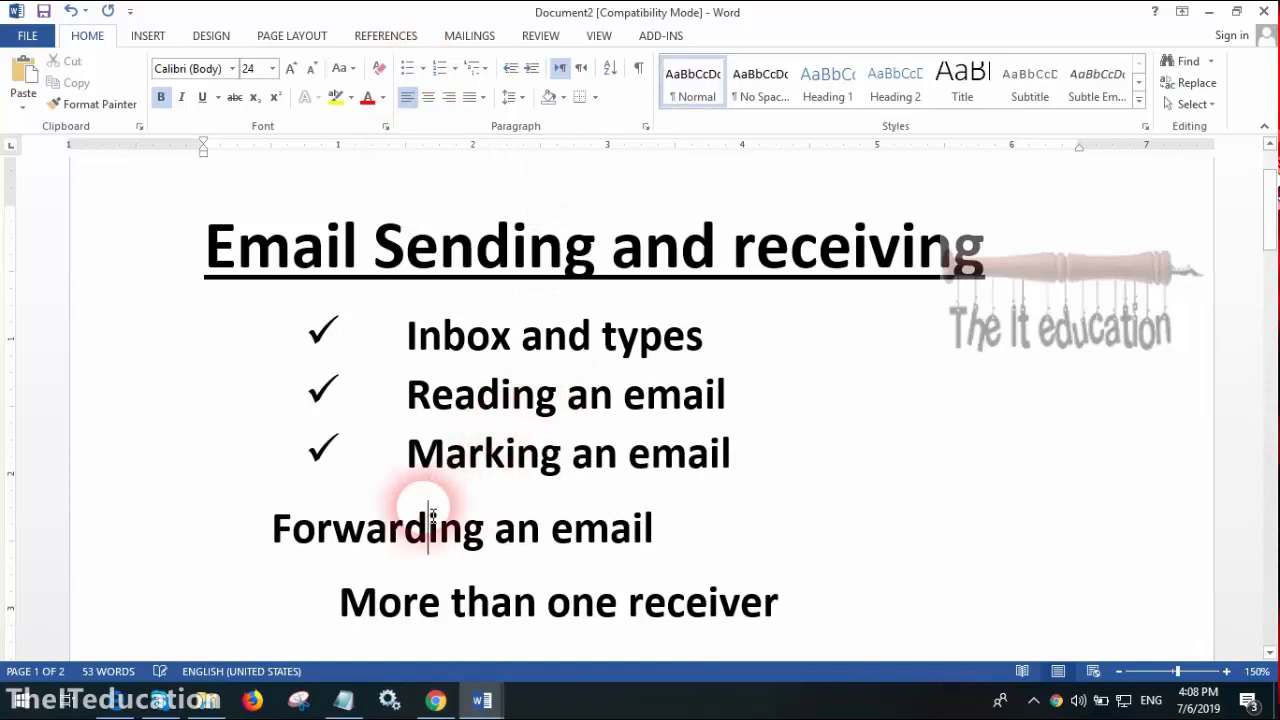
{"action": "left_click", "coordinate": [409, 69]}
{"action": "scroll", "coordinate": [601, 442], "scroll_direction": "down", "scroll_amount": 3}
{"action": "left_click", "coordinate": [480, 366]}
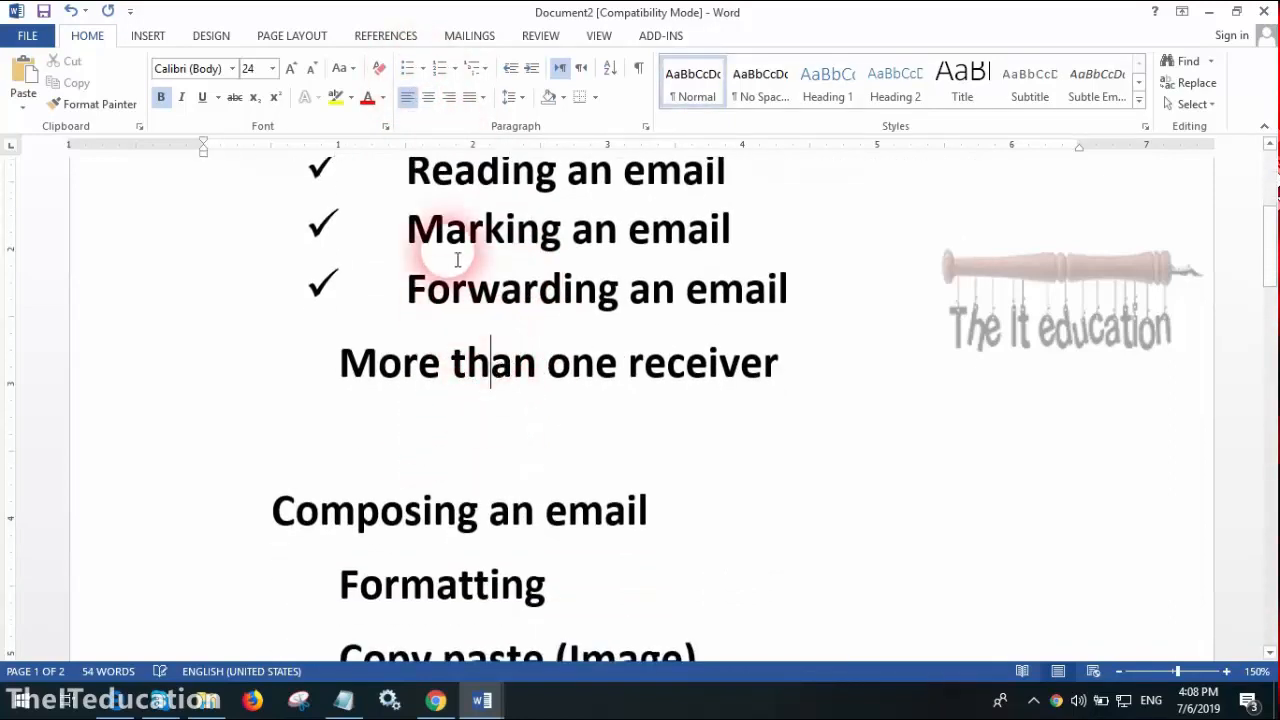
Switch back to Gmail, open the "CS619 Design documents" conversation and start forwarding its latest message.
{"action": "left_click", "coordinate": [435, 700]}
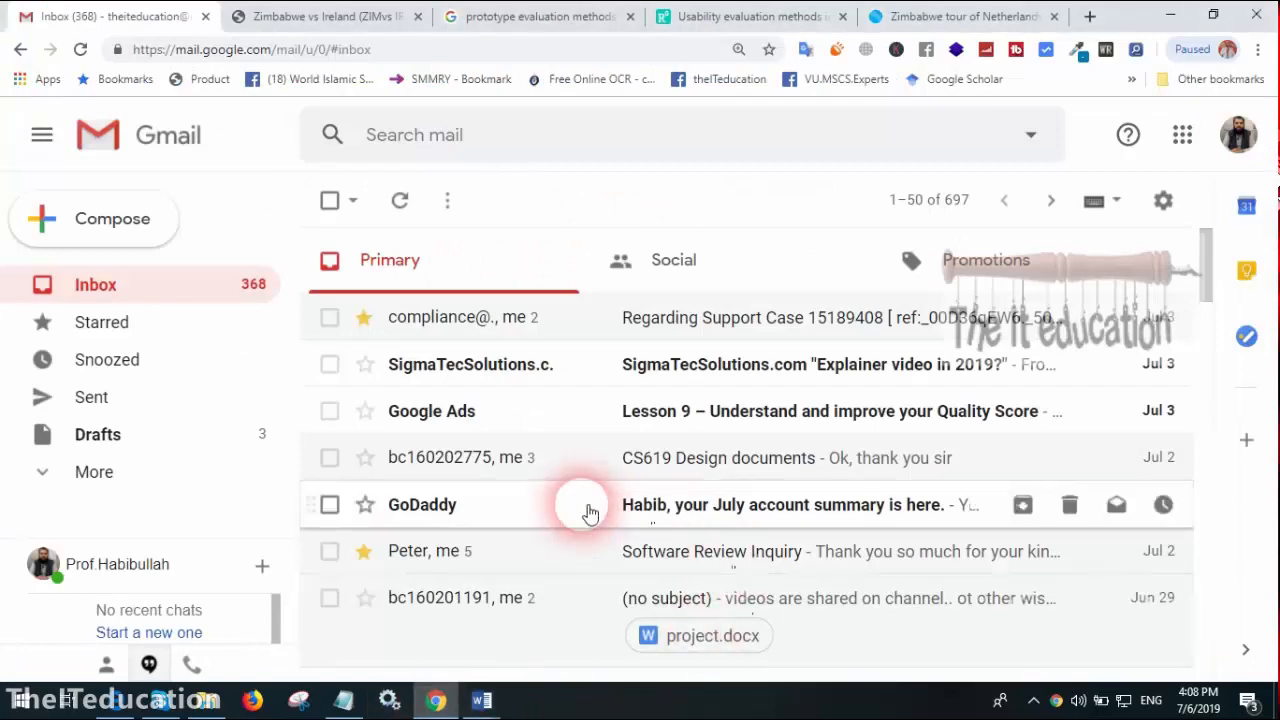
{"action": "left_click", "coordinate": [705, 480]}
{"action": "scroll", "coordinate": [705, 471], "scroll_direction": "down", "scroll_amount": 3}
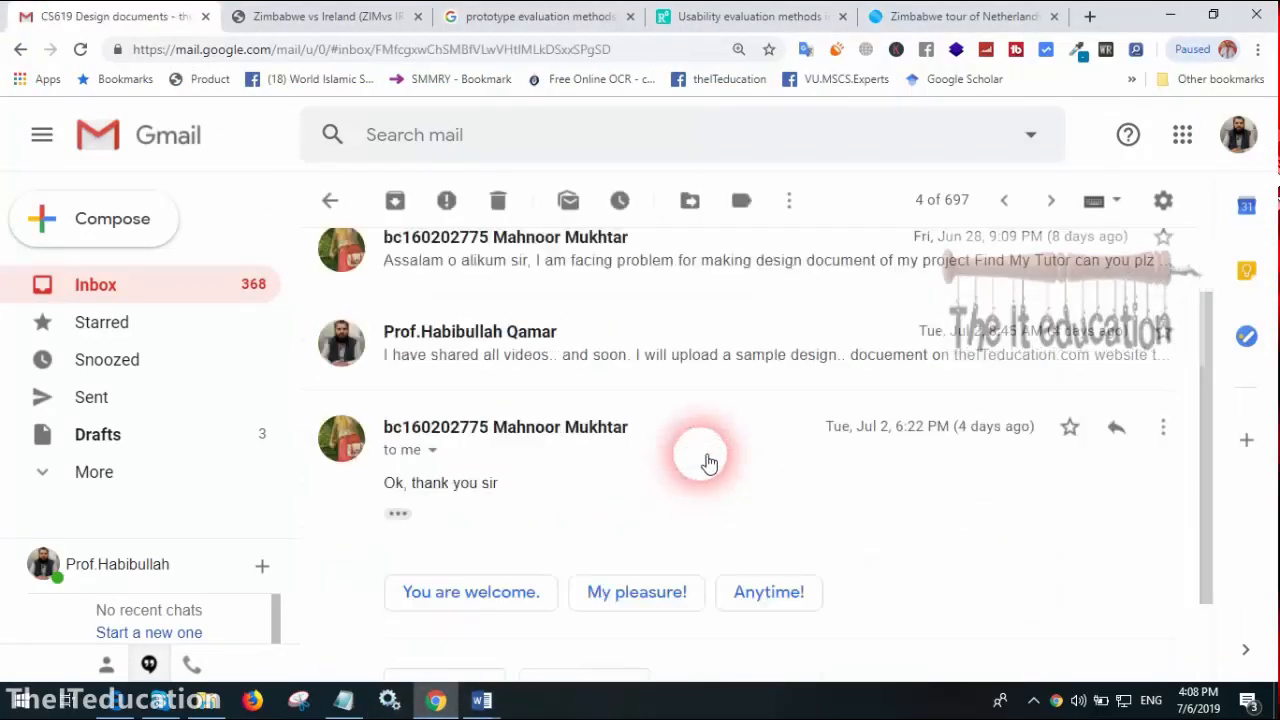
{"action": "left_click", "coordinate": [633, 576]}
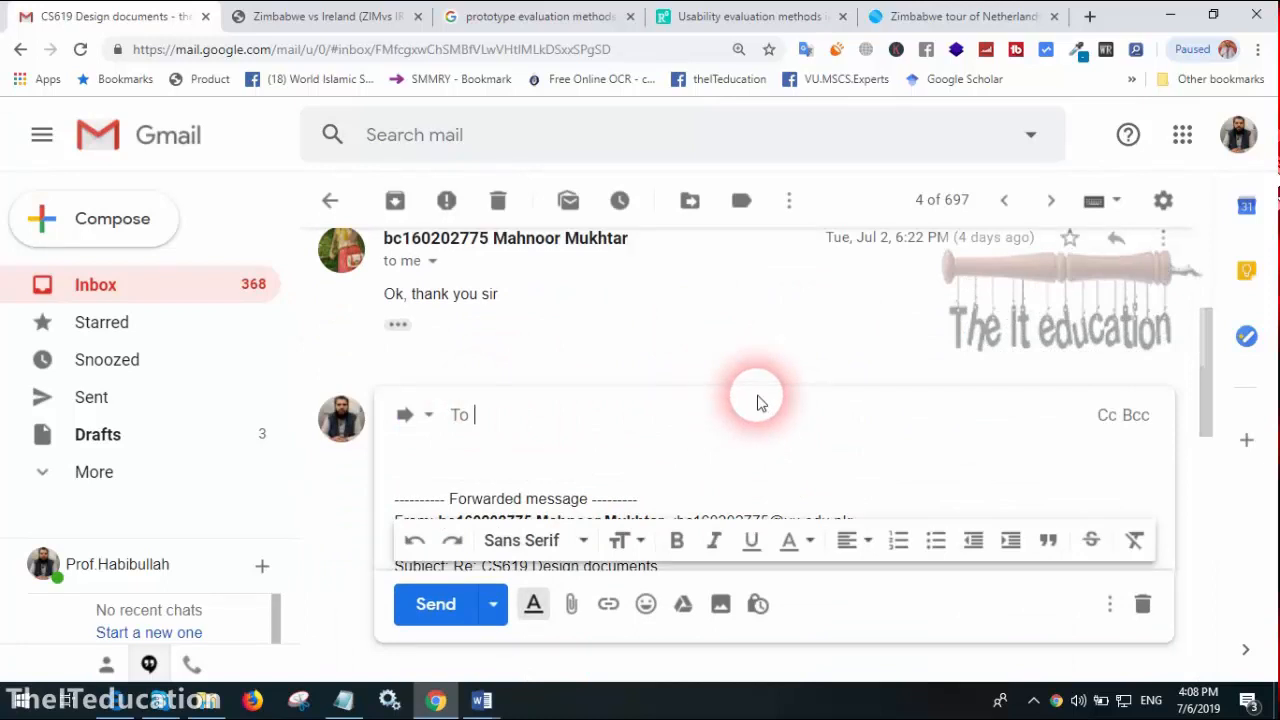
Add two suggested contacts as recipients of the forwarded message and send it.
{"action": "type", "text": "habib"}
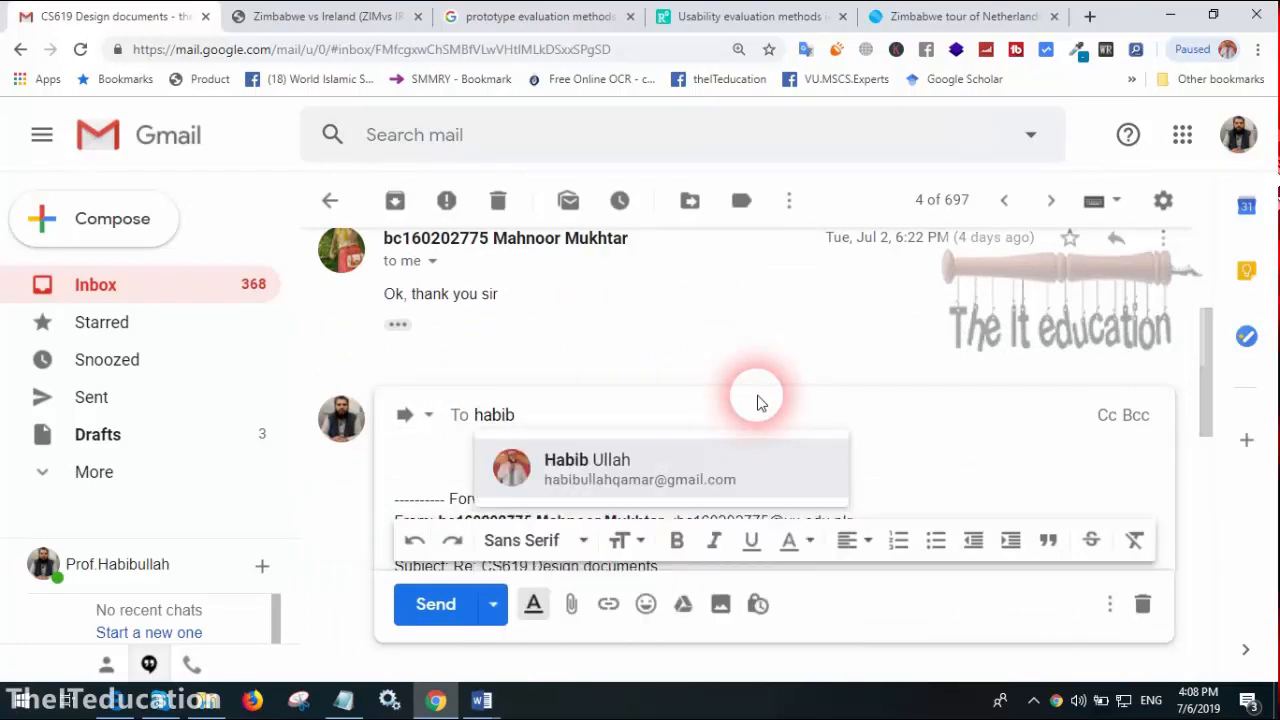
{"action": "left_click", "coordinate": [657, 469]}
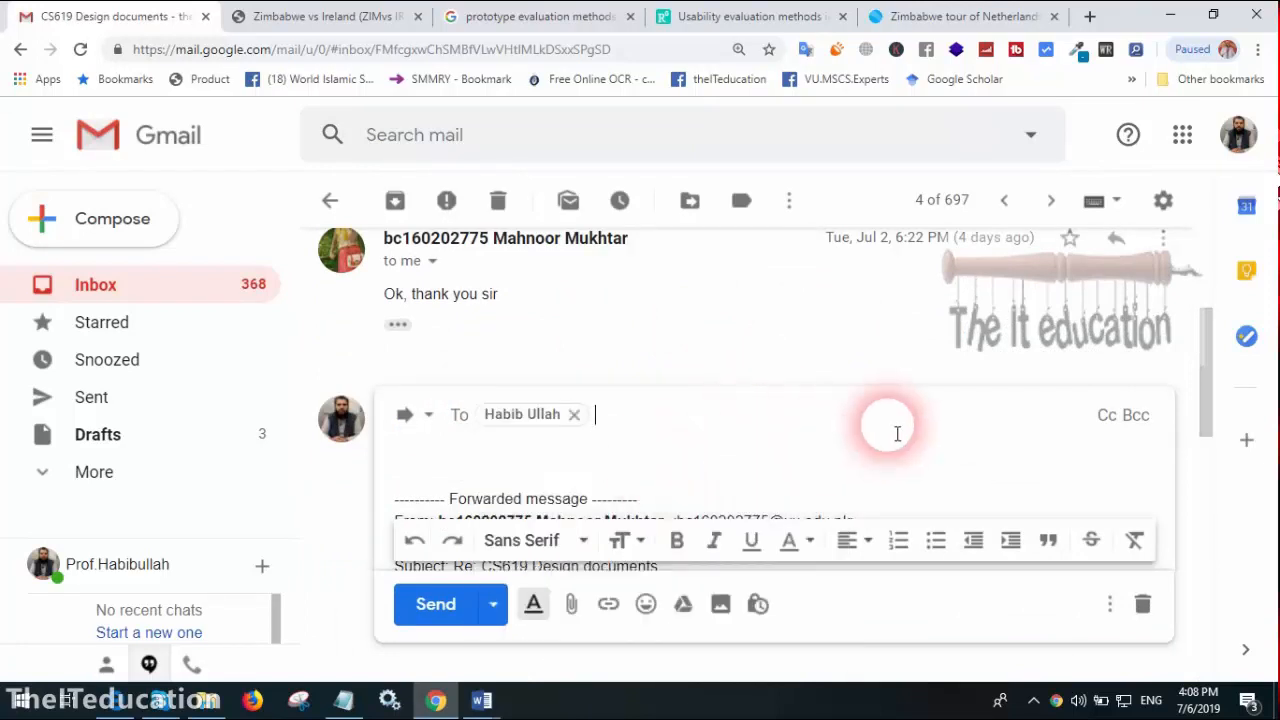
{"action": "type", "text": "ass"}
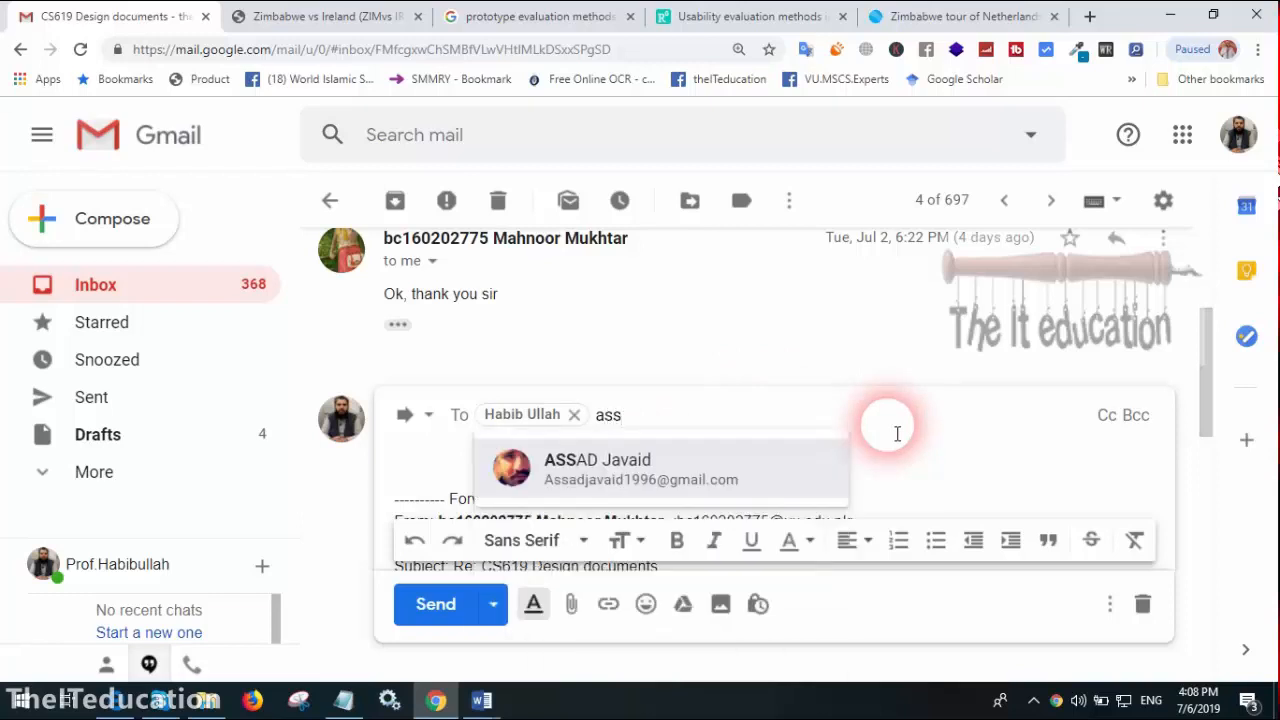
{"action": "left_click", "coordinate": [723, 475]}
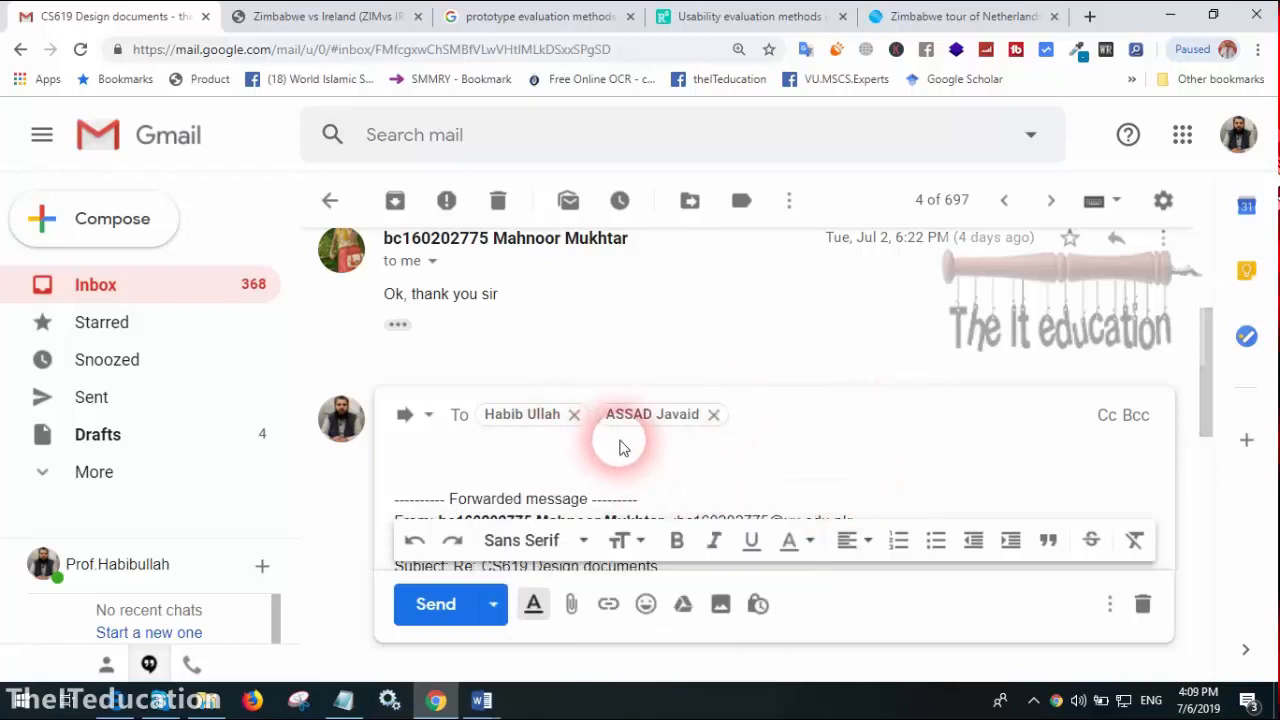
{"action": "mouse_move", "coordinate": [666, 435]}
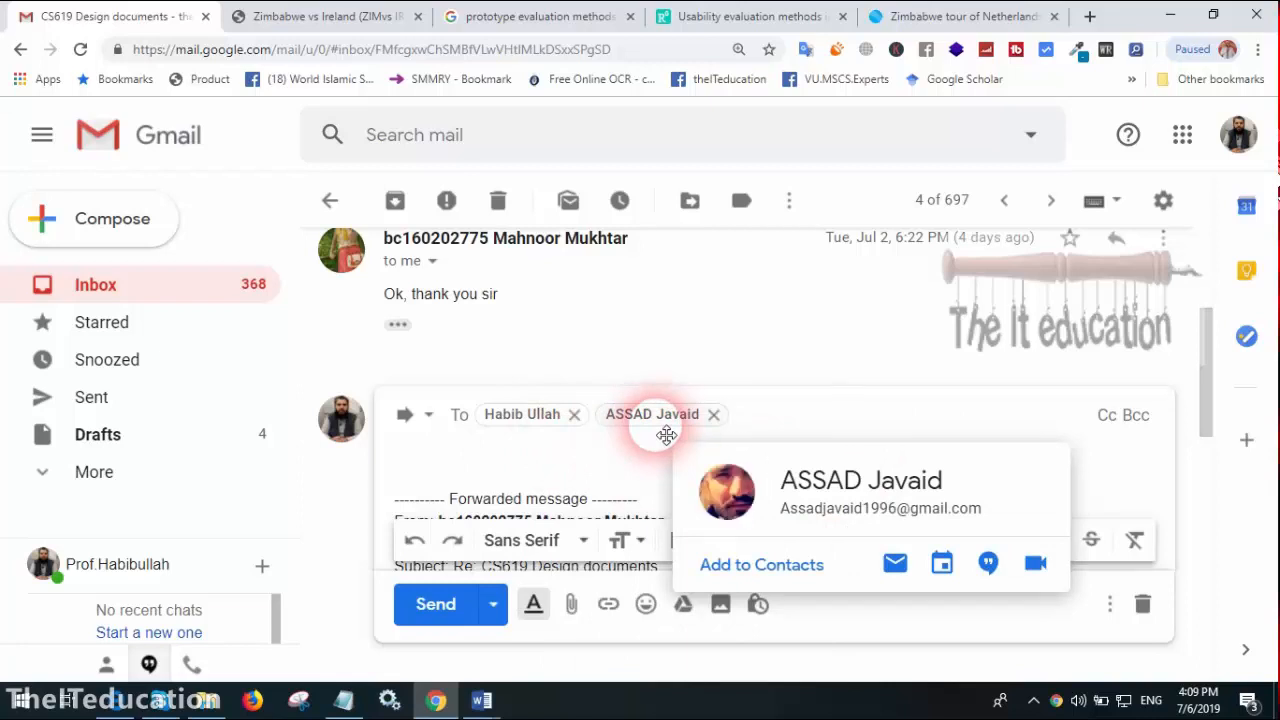
{"action": "left_click", "coordinate": [458, 605]}
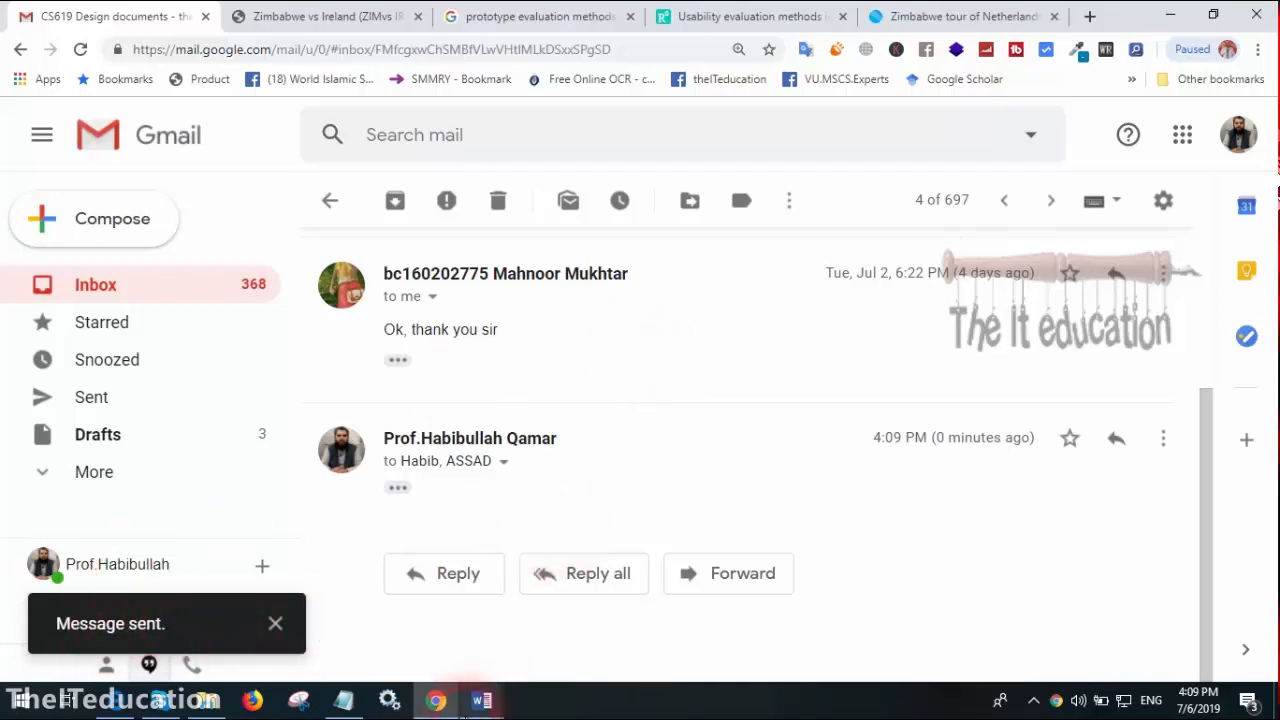
Switch to the Word outline and add a check-mark bullet to the "More than one receiver" line.
{"action": "mouse_move", "coordinate": [481, 700]}
{"action": "left_click", "coordinate": [737, 640]}
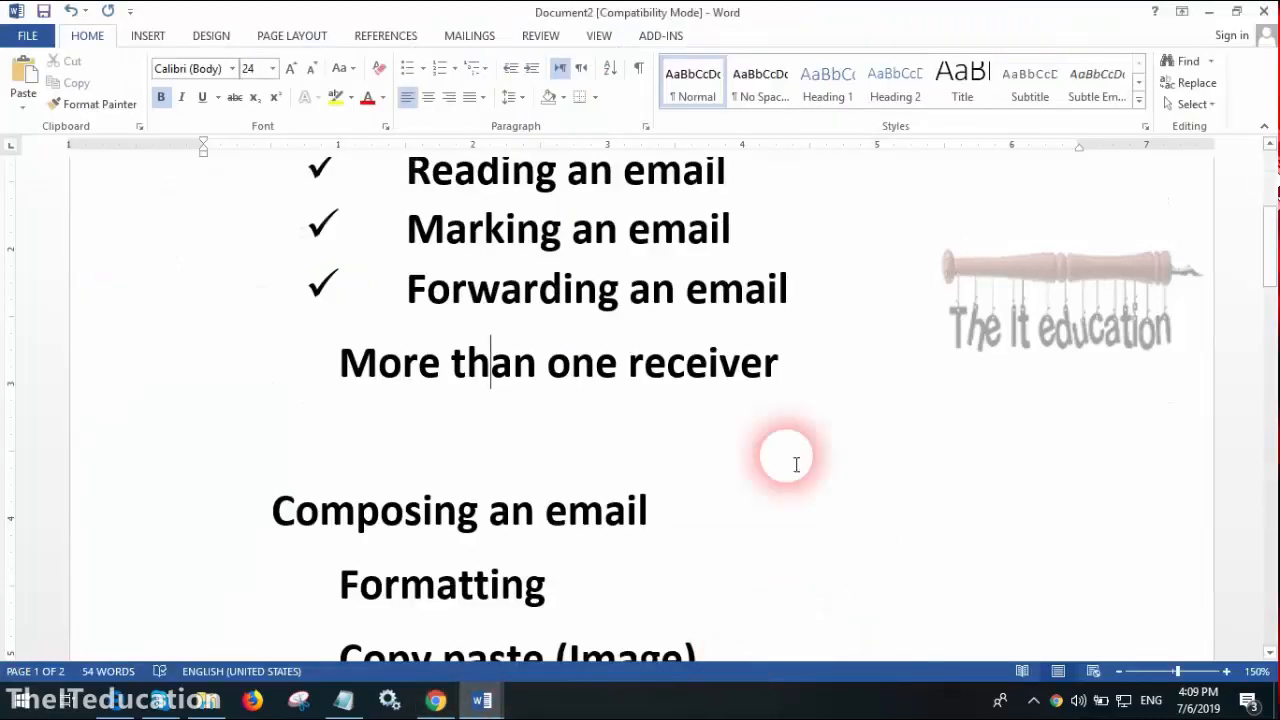
{"action": "left_click", "coordinate": [538, 365]}
{"action": "left_click", "coordinate": [406, 70]}
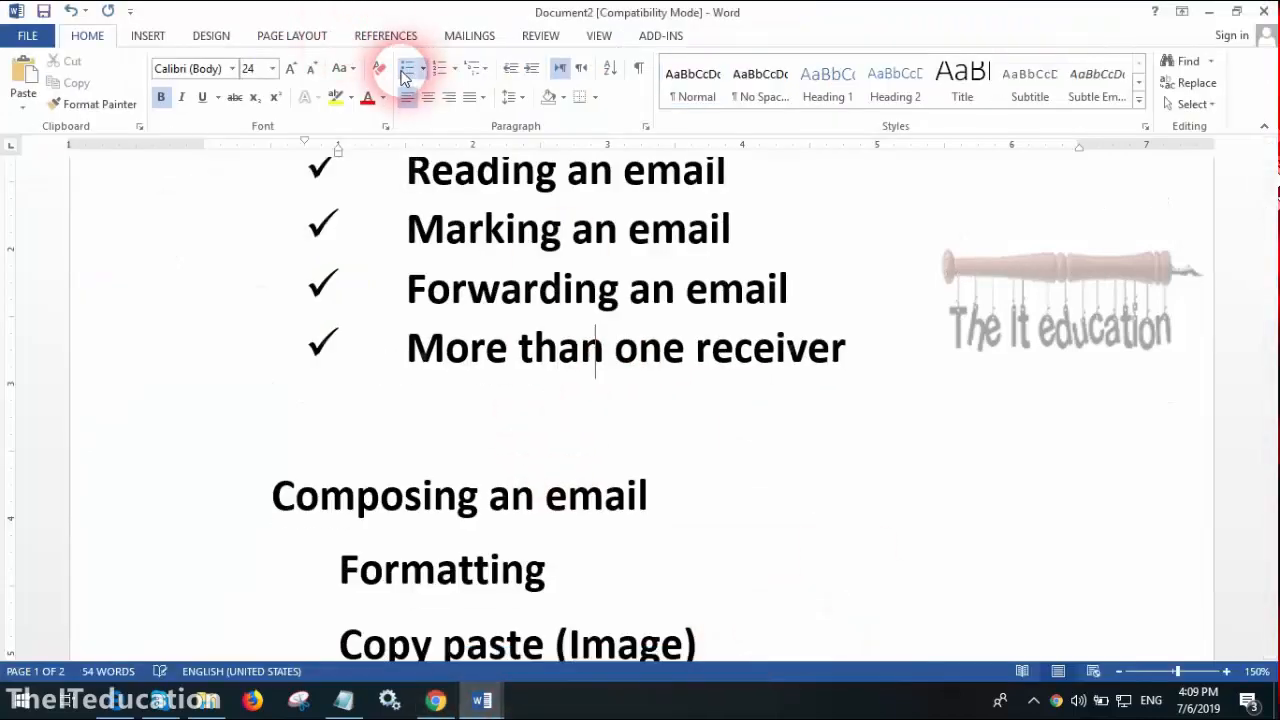
{"action": "scroll", "coordinate": [500, 488], "scroll_direction": "down", "scroll_amount": 2}
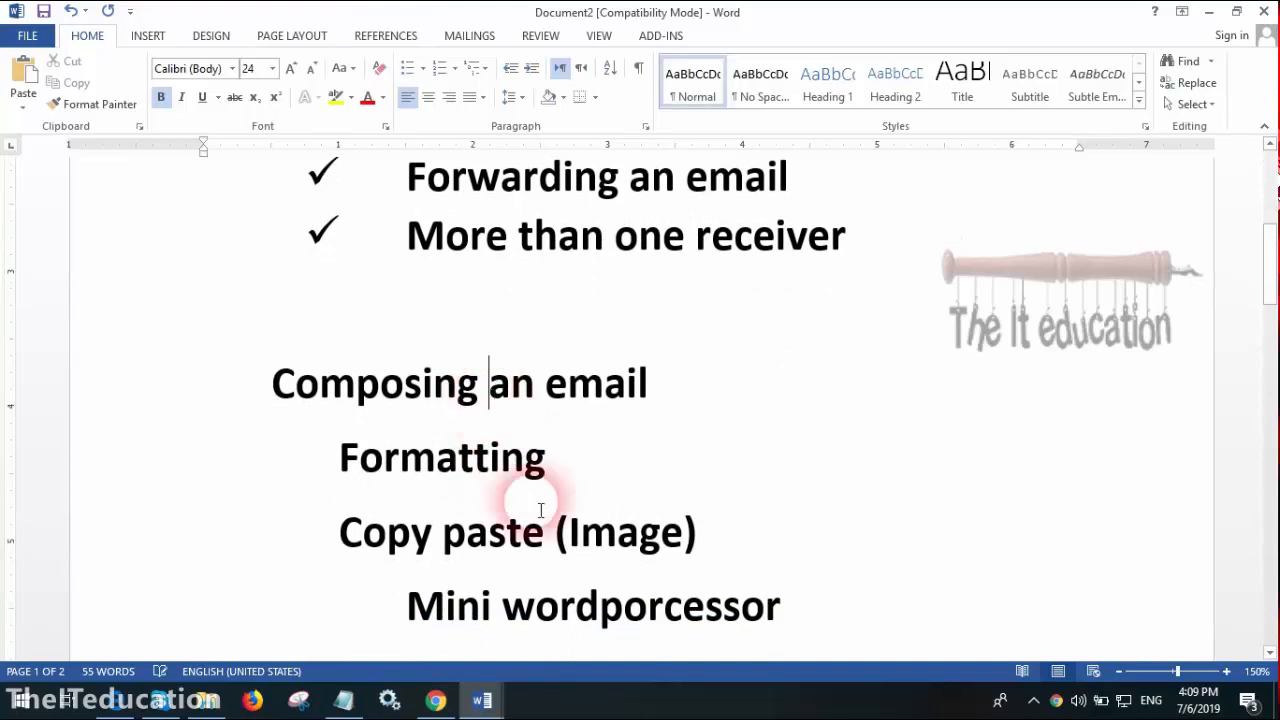
Switch to Gmail, start a new email and add the suggested contact as its recipient.
{"action": "left_click", "coordinate": [483, 700]}
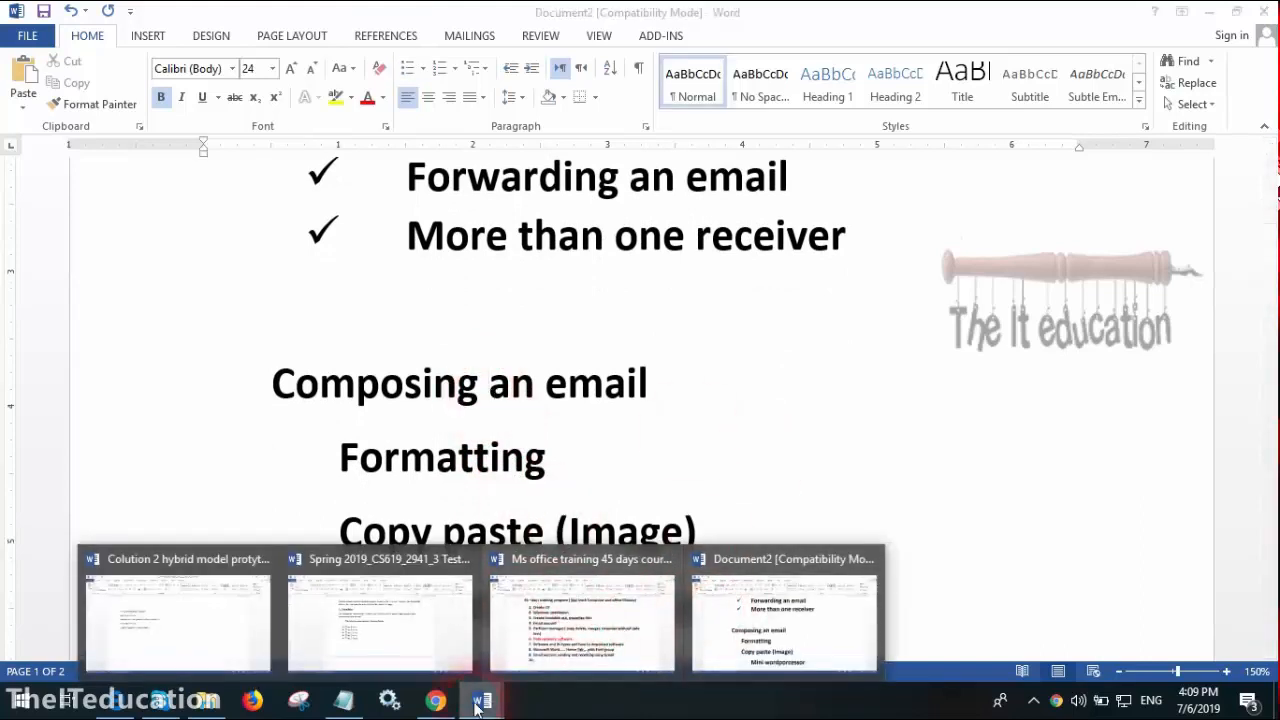
{"action": "left_click", "coordinate": [436, 700]}
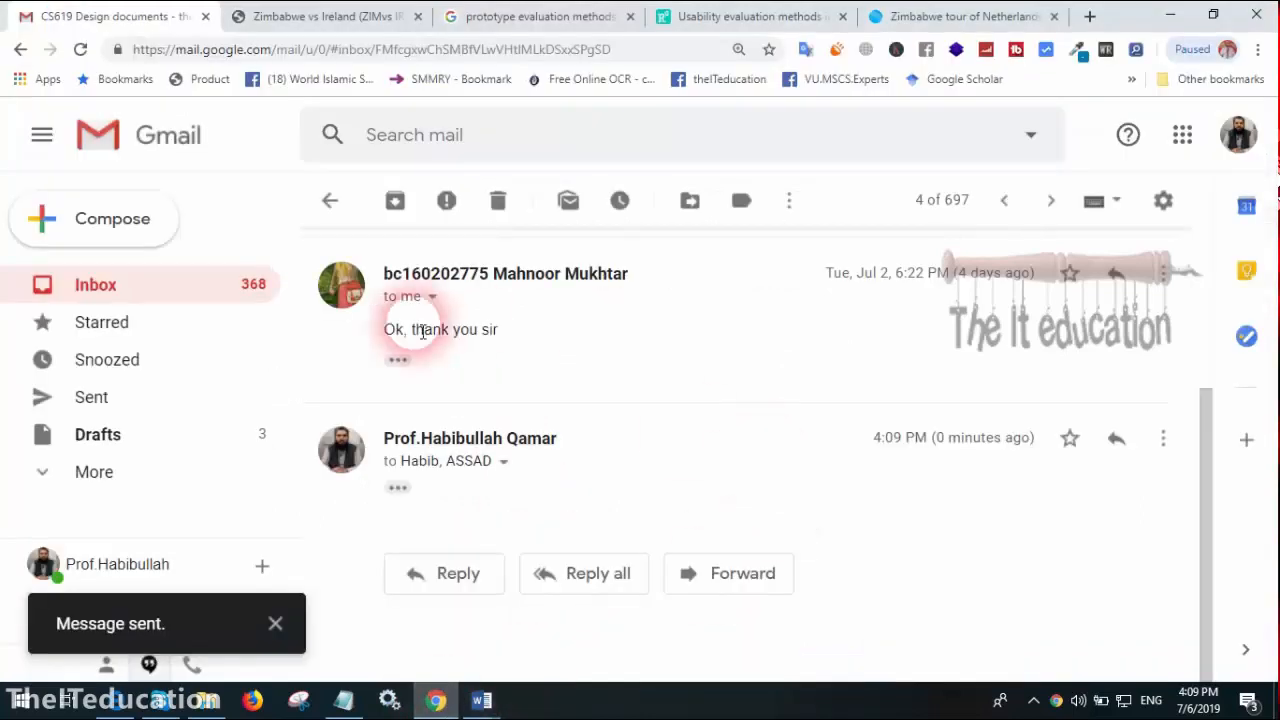
{"action": "left_click", "coordinate": [127, 233]}
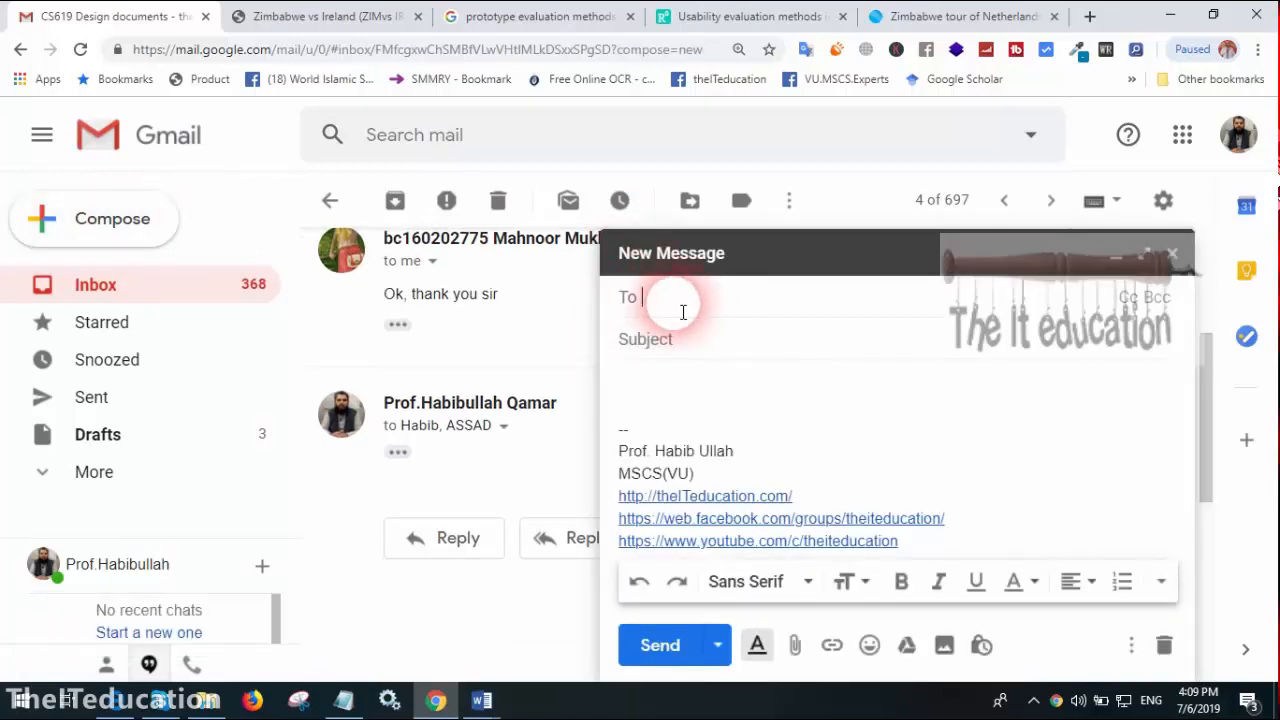
{"action": "type", "text": "cric"}
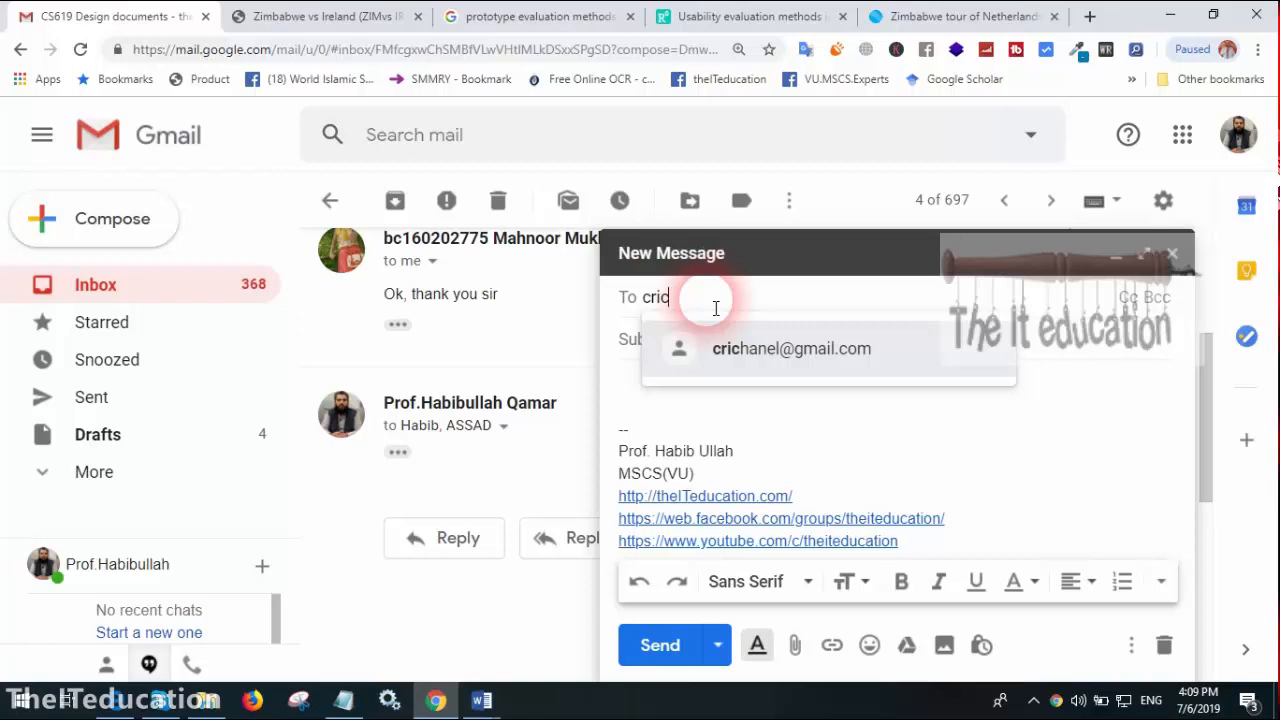
{"action": "mouse_move", "coordinate": [787, 375]}
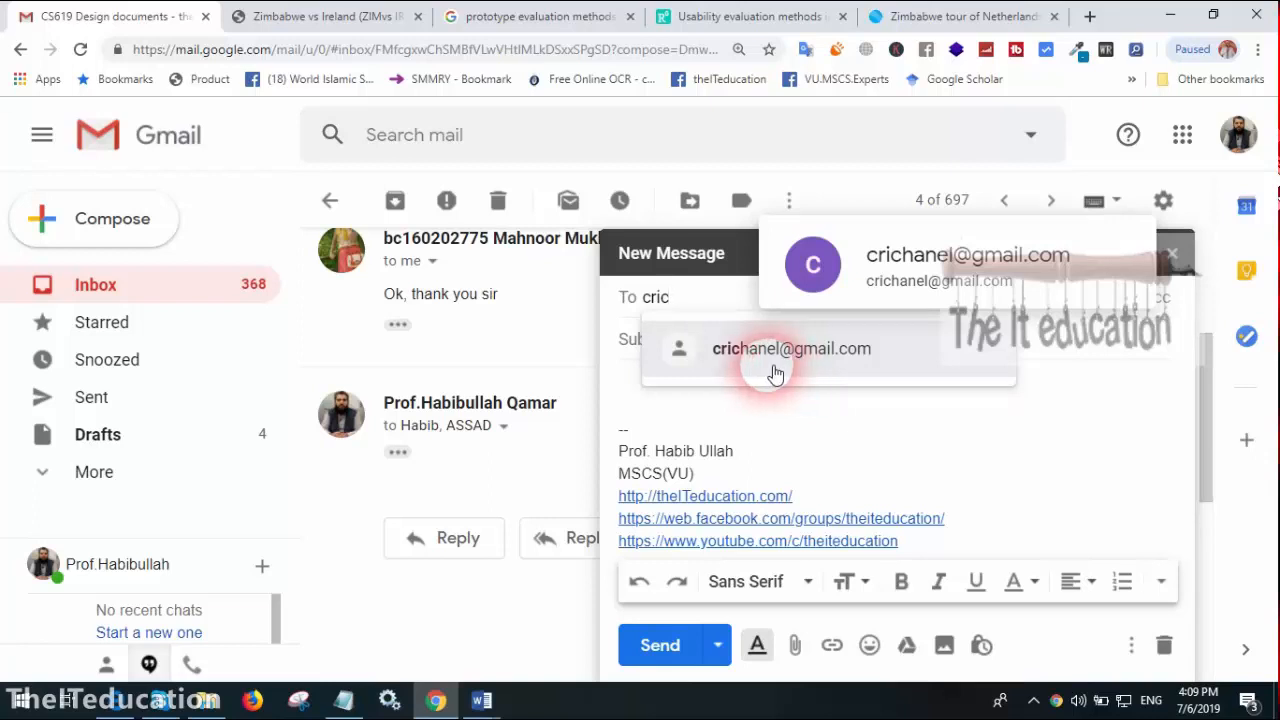
{"action": "left_click", "coordinate": [770, 362]}
{"action": "left_click", "coordinate": [724, 345]}
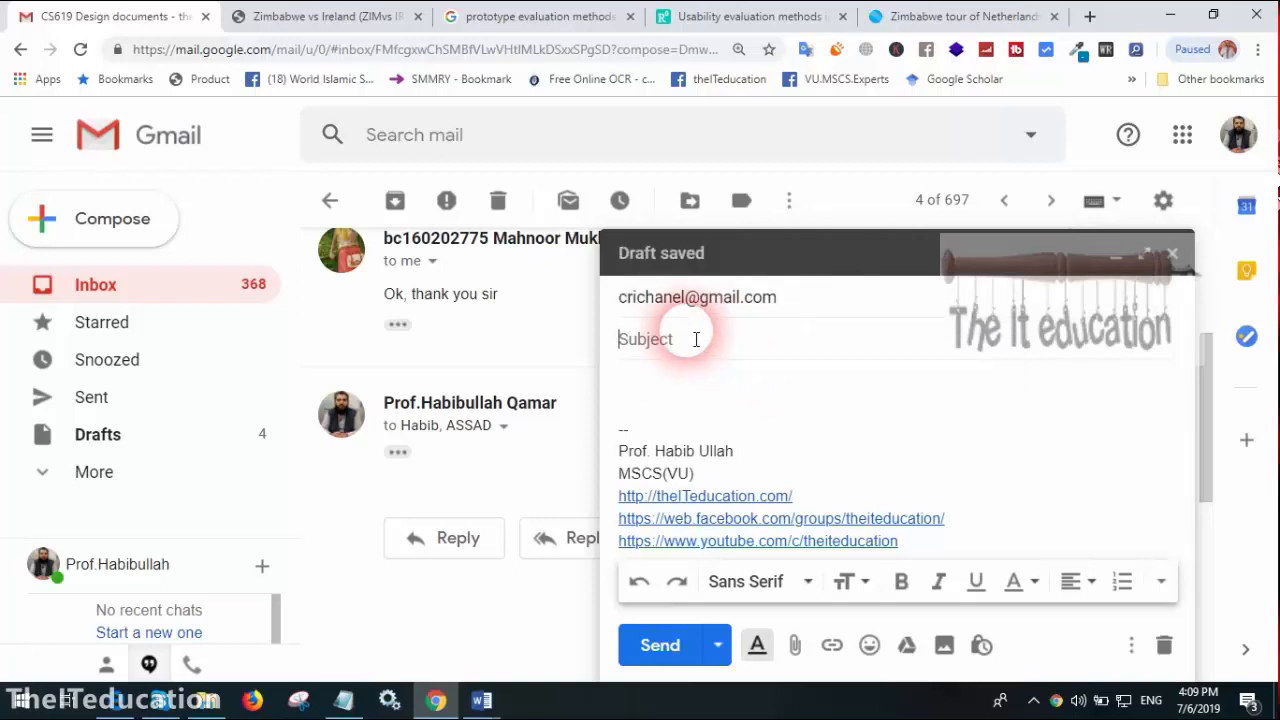
Return to the inbox, minimize the new message and reopen it in full-screen view, dismissing the full-screen tip.
{"action": "left_click", "coordinate": [94, 288]}
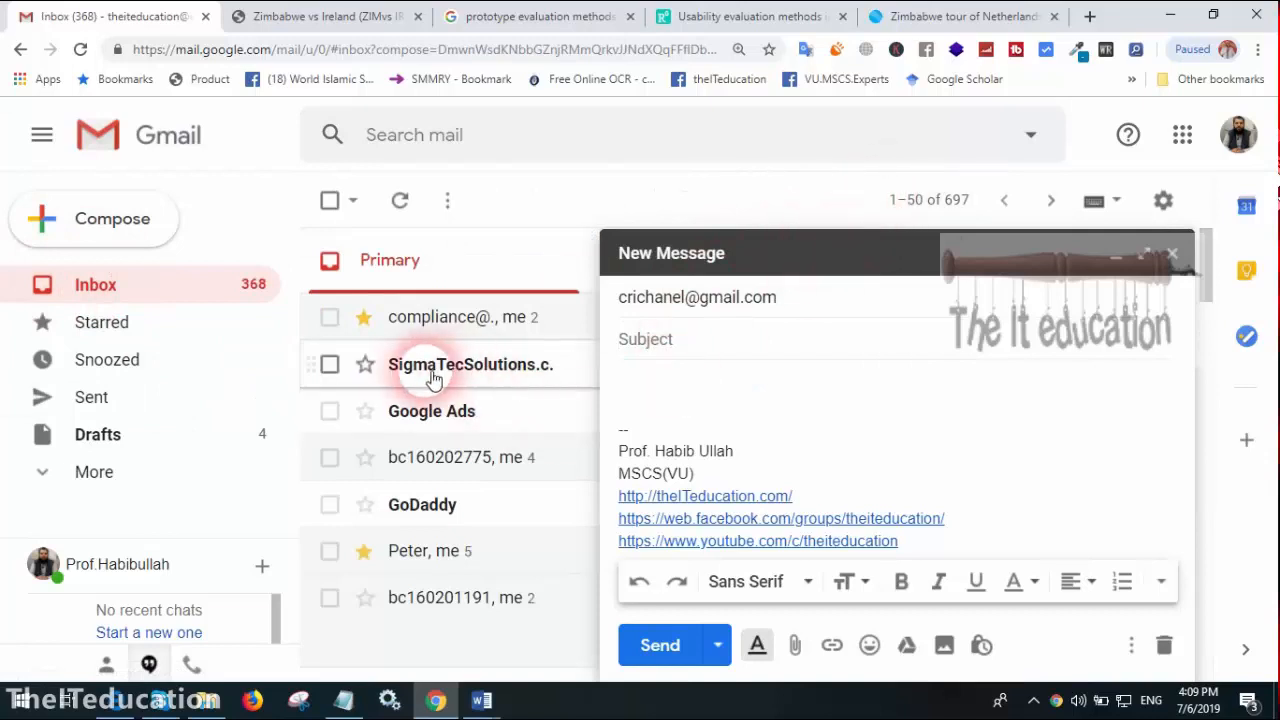
{"action": "mouse_move", "coordinate": [410, 378]}
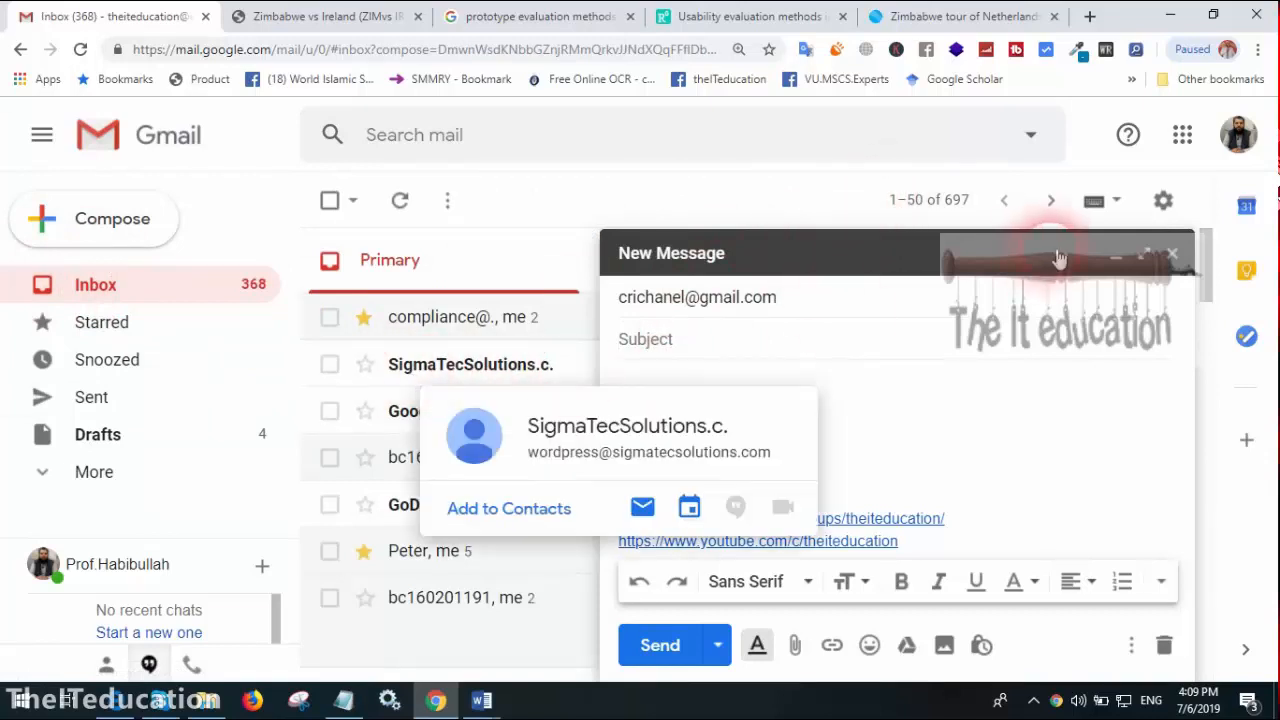
{"action": "left_click", "coordinate": [1115, 256]}
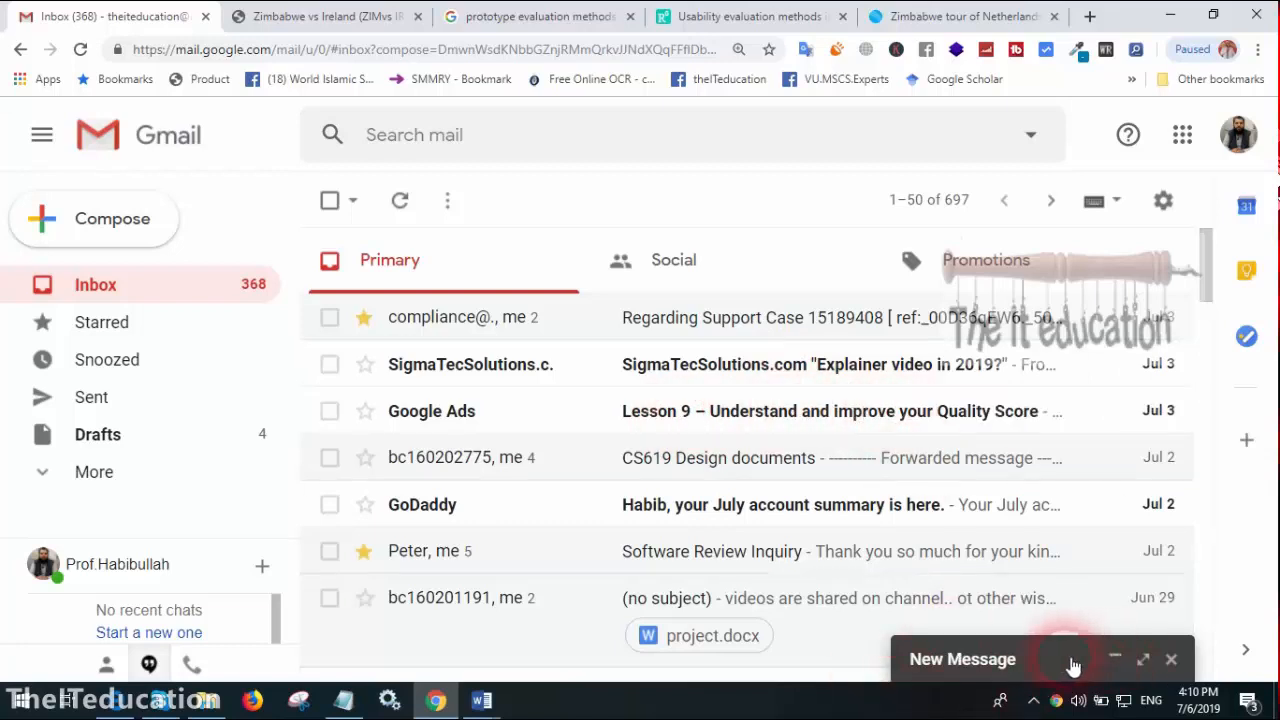
{"action": "left_click", "coordinate": [1143, 660]}
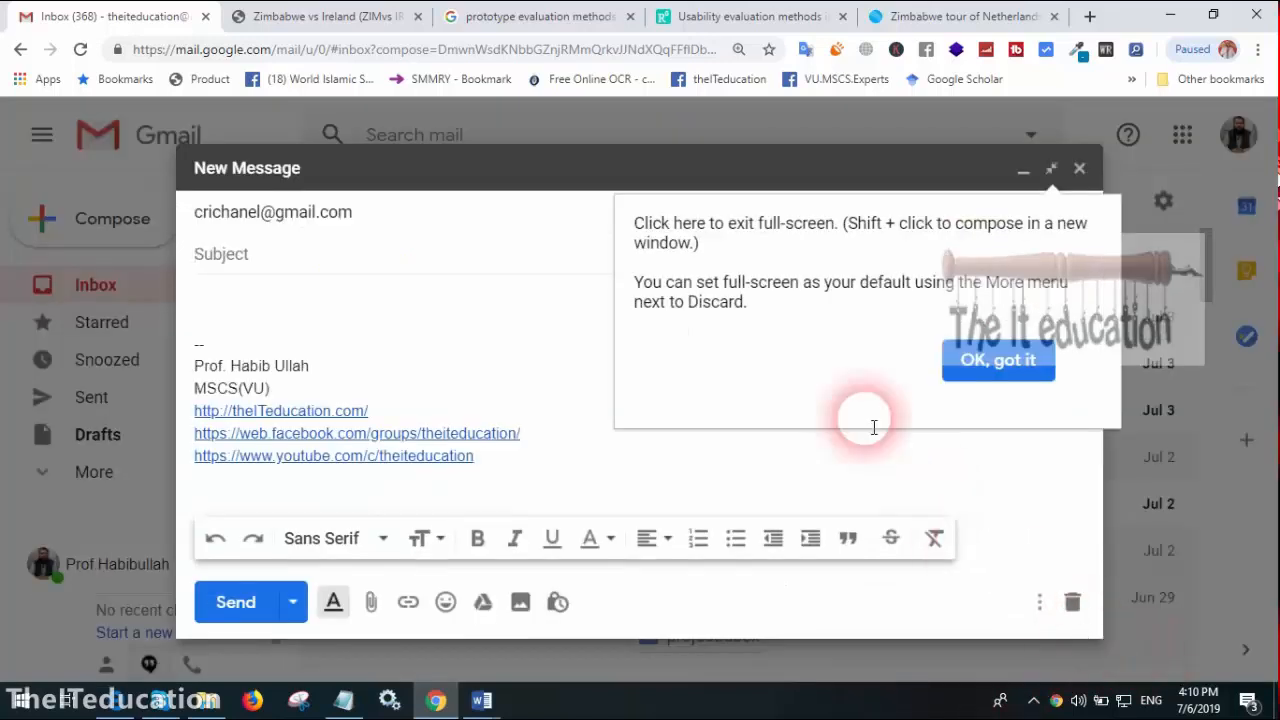
{"action": "left_click", "coordinate": [982, 361]}
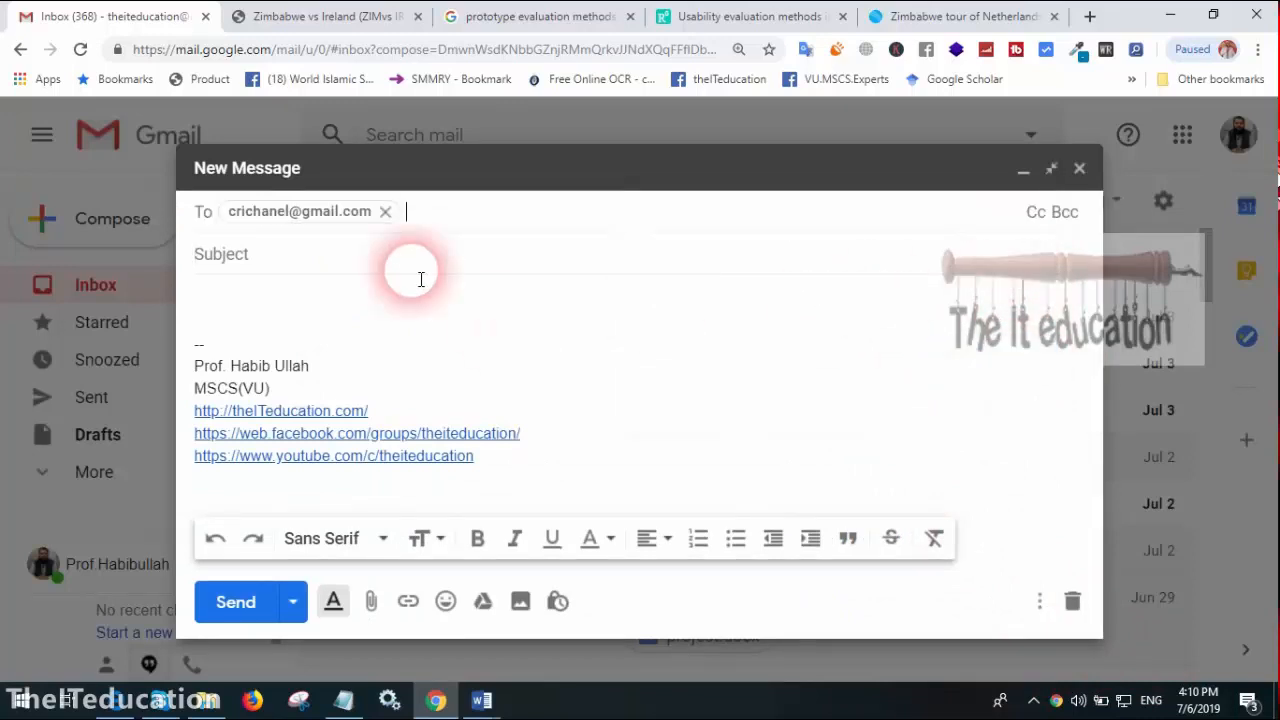
Enter "Test email for composing" as the subject of the new message.
{"action": "left_click", "coordinate": [322, 266]}
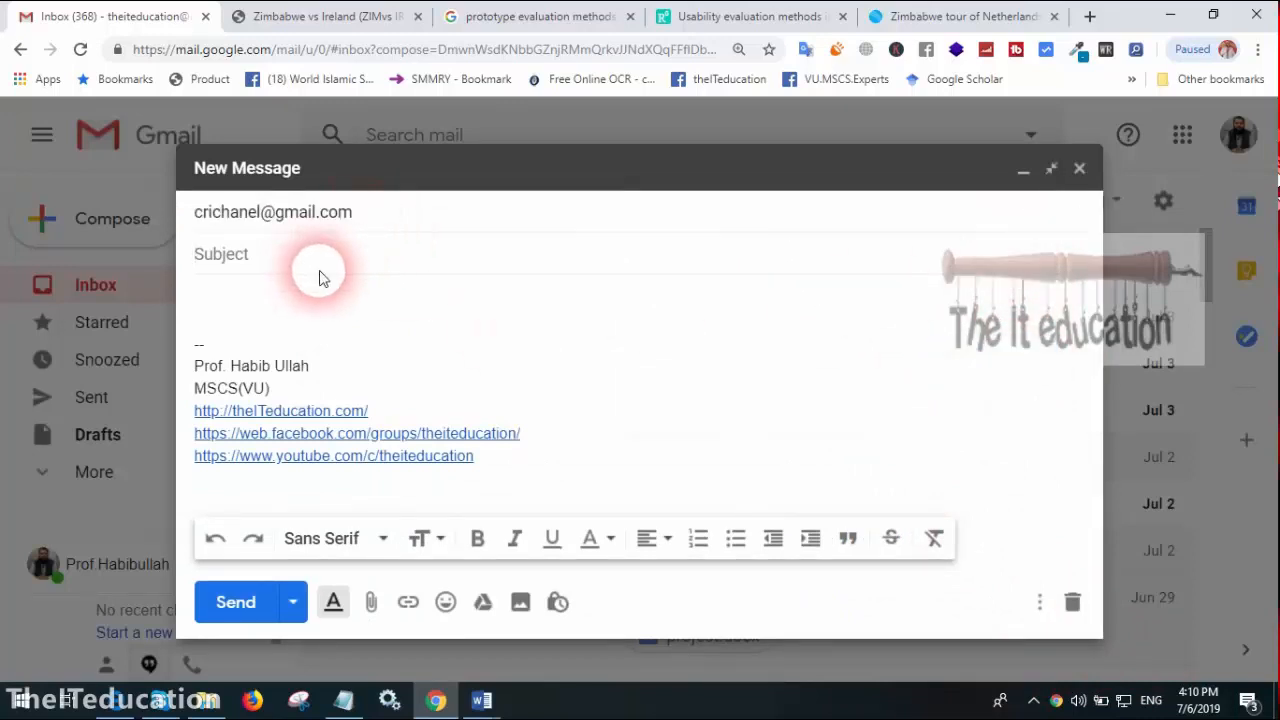
{"action": "type", "text": "TEsting"}
{"action": "key", "text": "BackSpace"}
{"action": "key", "text": "BackSpace"}
{"action": "key", "text": "BackSpace"}
{"action": "key", "text": "BackSpace"}
{"action": "key", "text": "BackSpace"}
{"action": "key", "text": "BackSpace"}
{"action": "key", "text": "BackSpace"}
{"action": "type", "text": "est email for composing"}
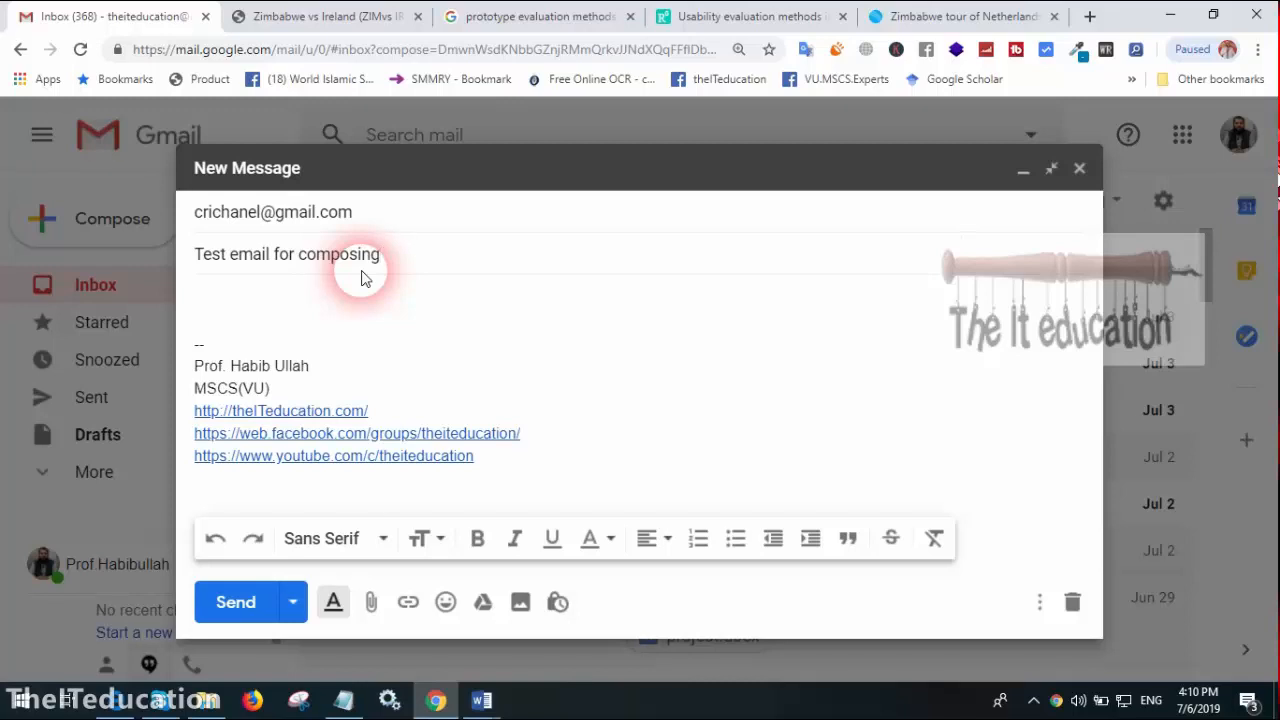
Write "AA" at the start of the message body, followed by a new line above the signature.
{"action": "left_click", "coordinate": [328, 287]}
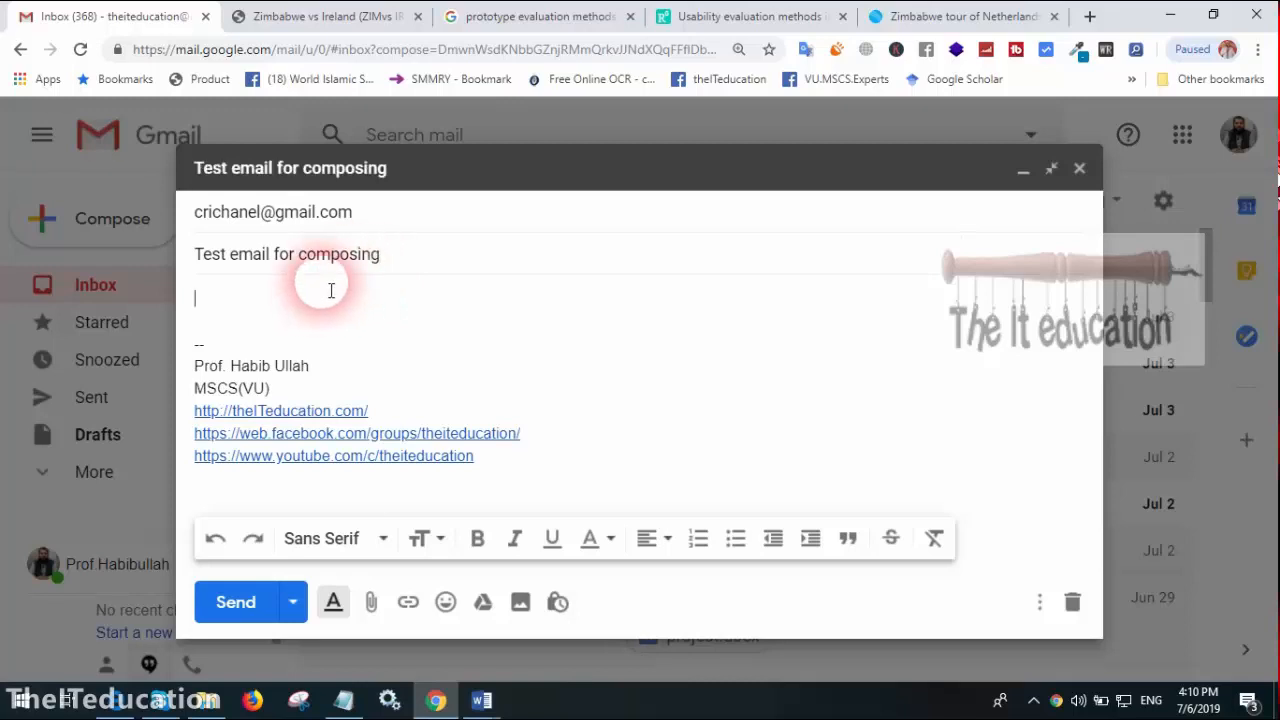
{"action": "type", "text": "AA"}
{"action": "key", "text": "Return"}
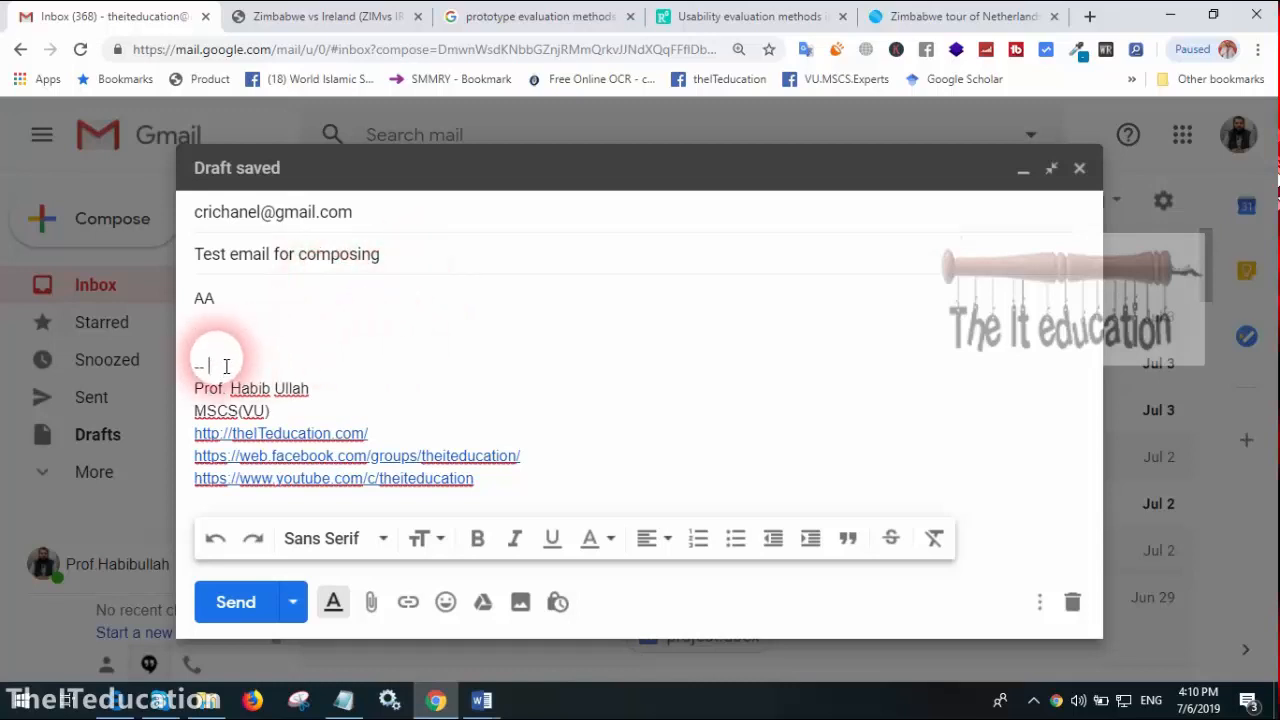
Highlight the signature block in the message body, and hide and redisplay the text formatting options.
{"action": "mouse_move", "coordinate": [209, 366]}
{"action": "left_mouse_down"}
{"action": "mouse_move", "coordinate": [543, 434]}
{"action": "mouse_move", "coordinate": [581, 477]}
{"action": "left_mouse_up"}
{"action": "left_click", "coordinate": [639, 455]}
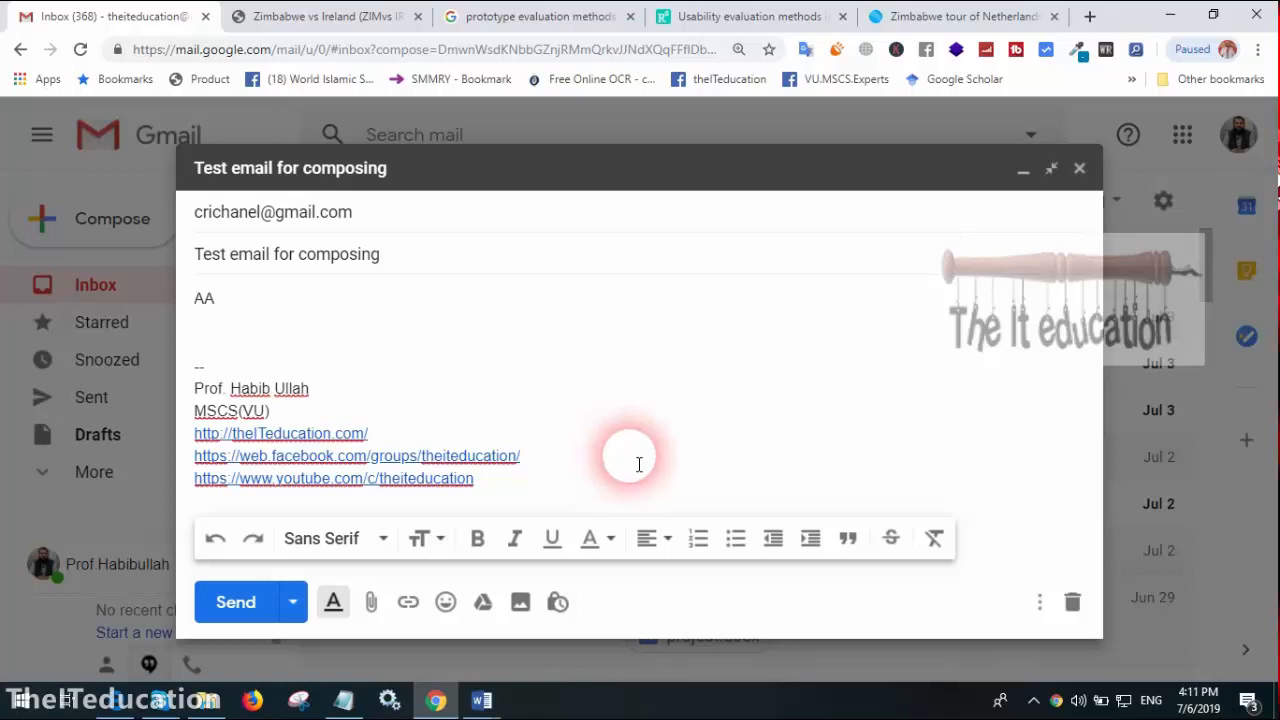
{"action": "left_click", "coordinate": [261, 317]}
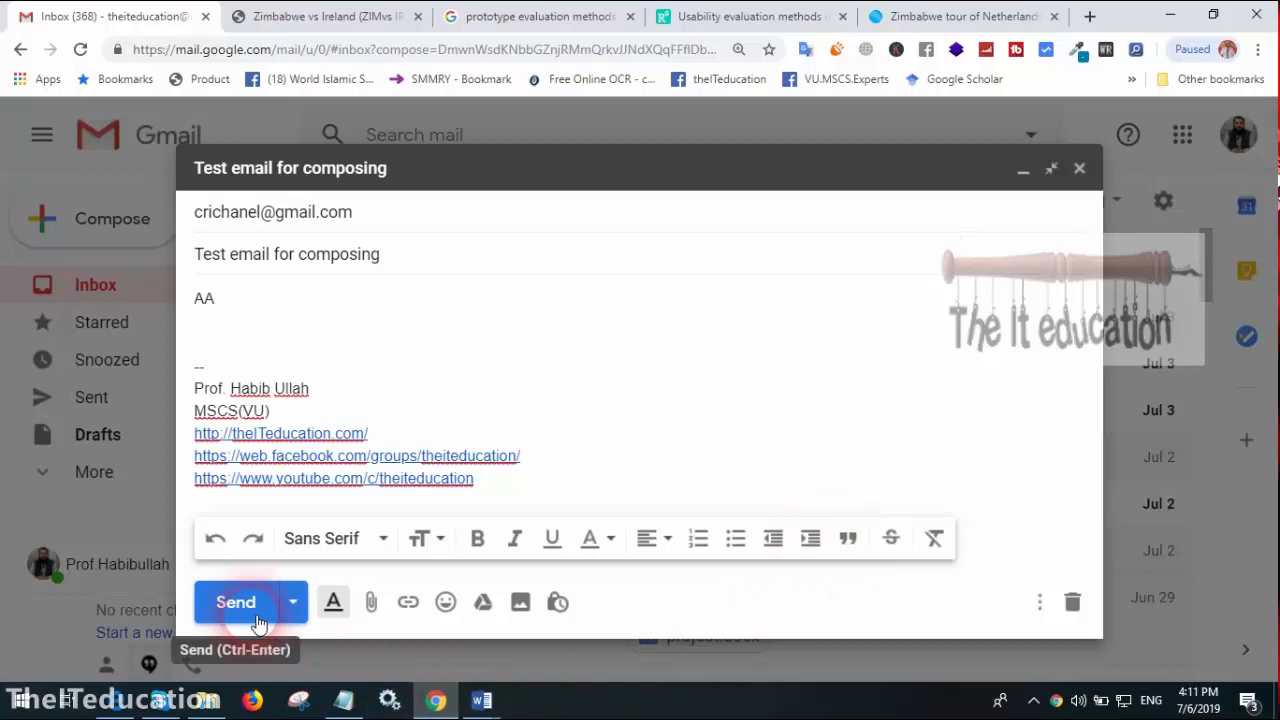
{"action": "left_click", "coordinate": [334, 603]}
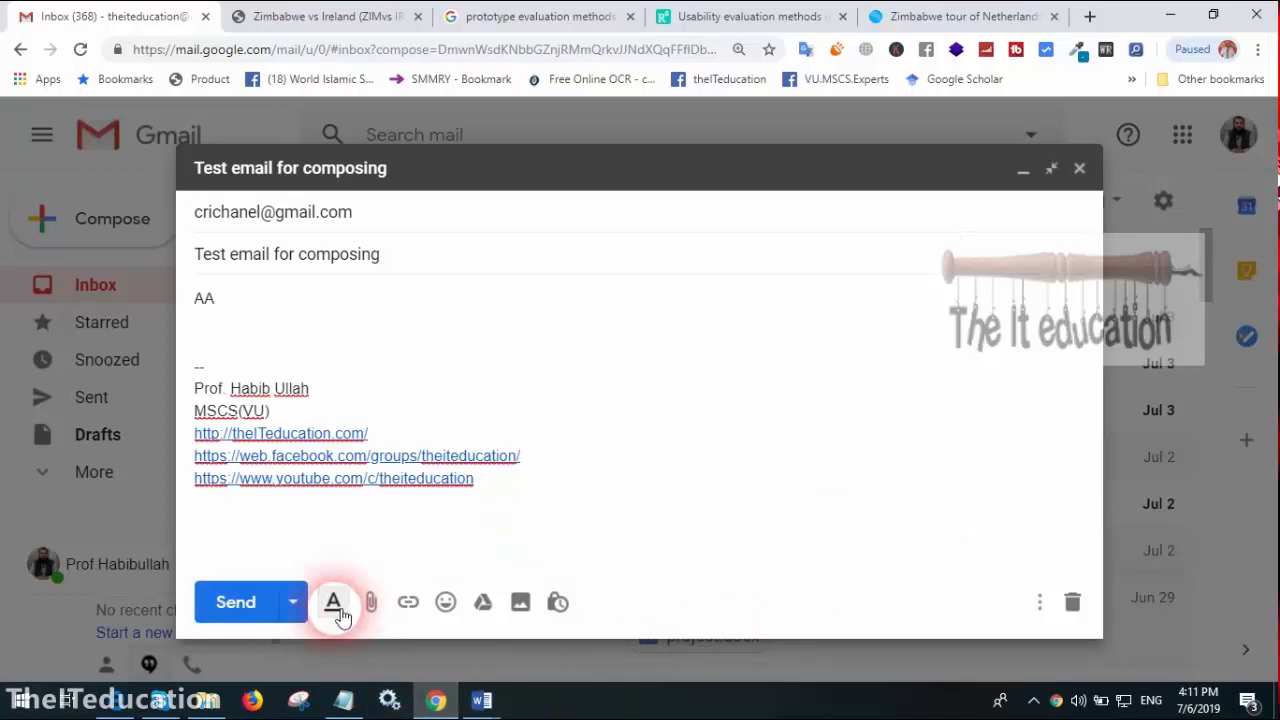
{"action": "left_click", "coordinate": [334, 603]}
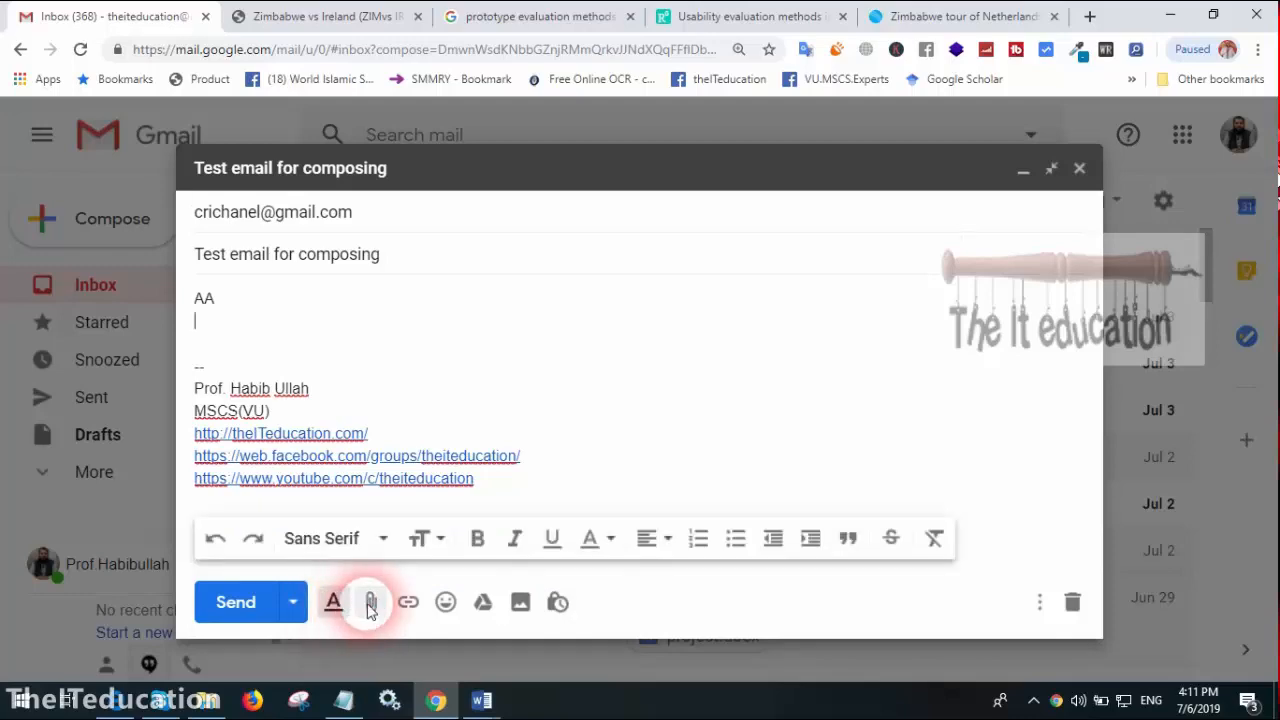
Attach the image "AUS vs SA cwc live streaming 2019" and the presentation "IND vs AUS cwc19 Team prediction" to the email.
{"action": "left_click", "coordinate": [370, 603]}
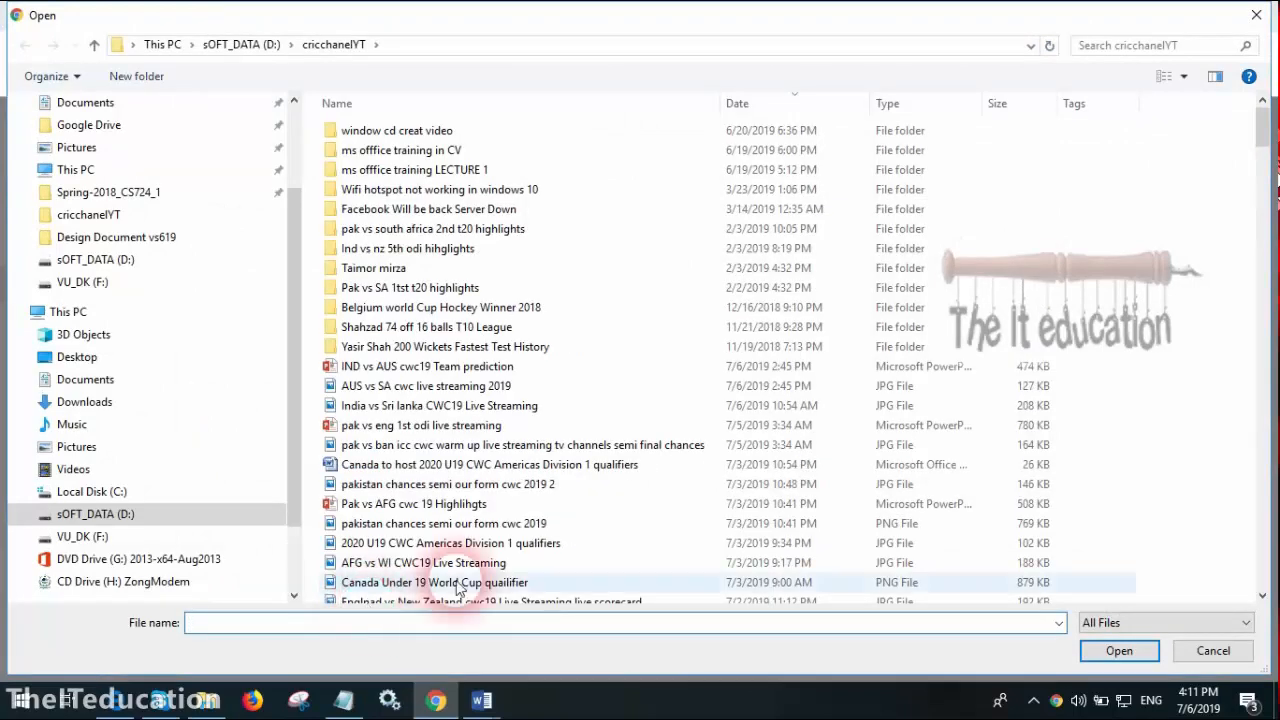
{"action": "left_click", "coordinate": [497, 388]}
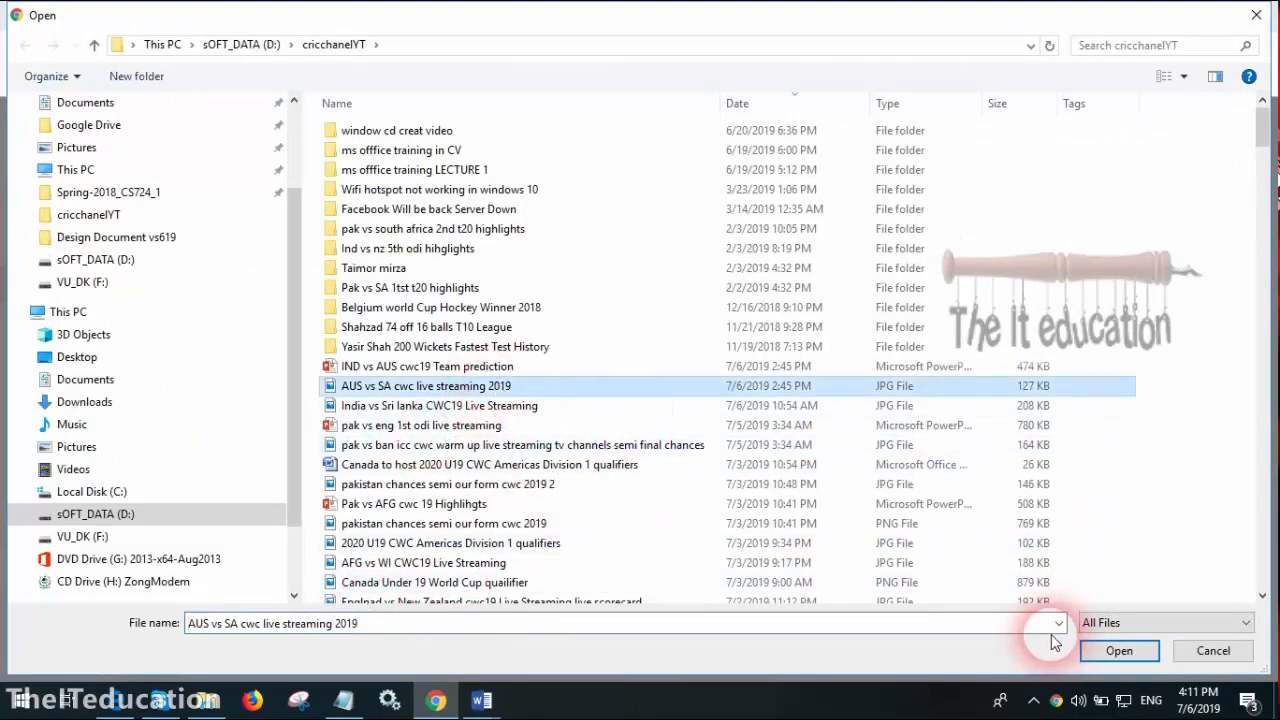
{"action": "left_click", "coordinate": [1119, 652]}
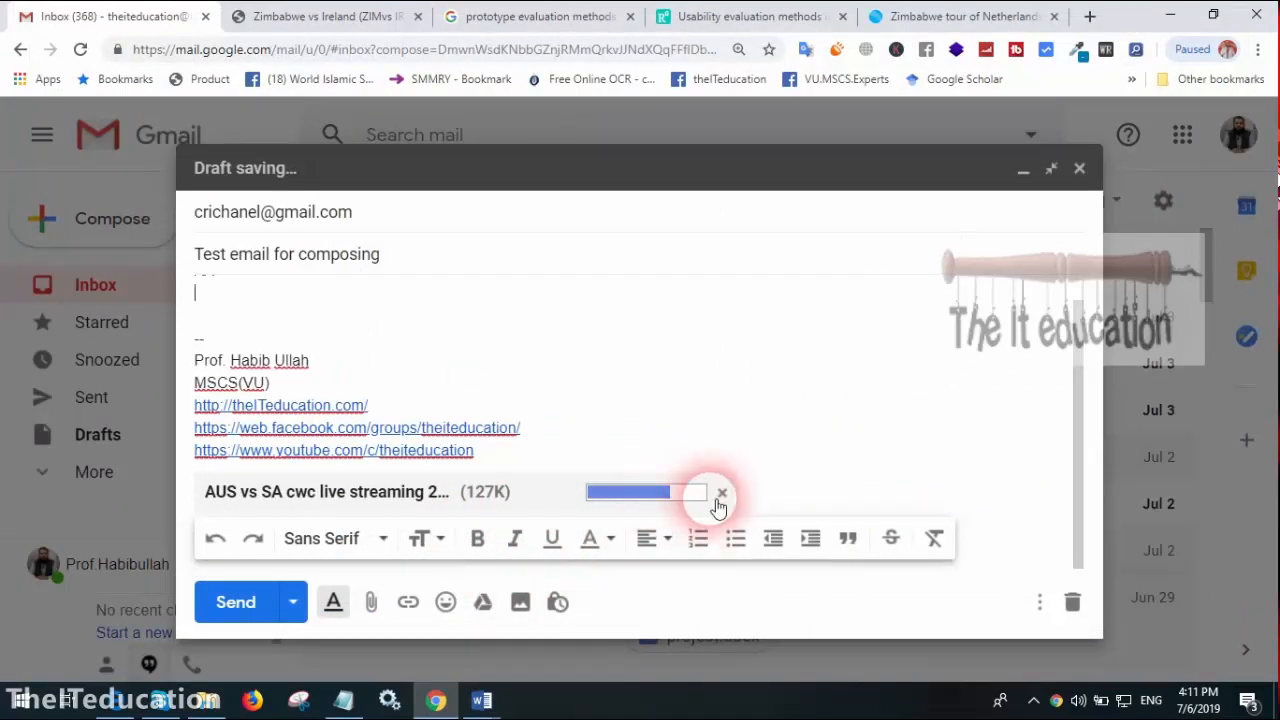
{"action": "left_click", "coordinate": [370, 602]}
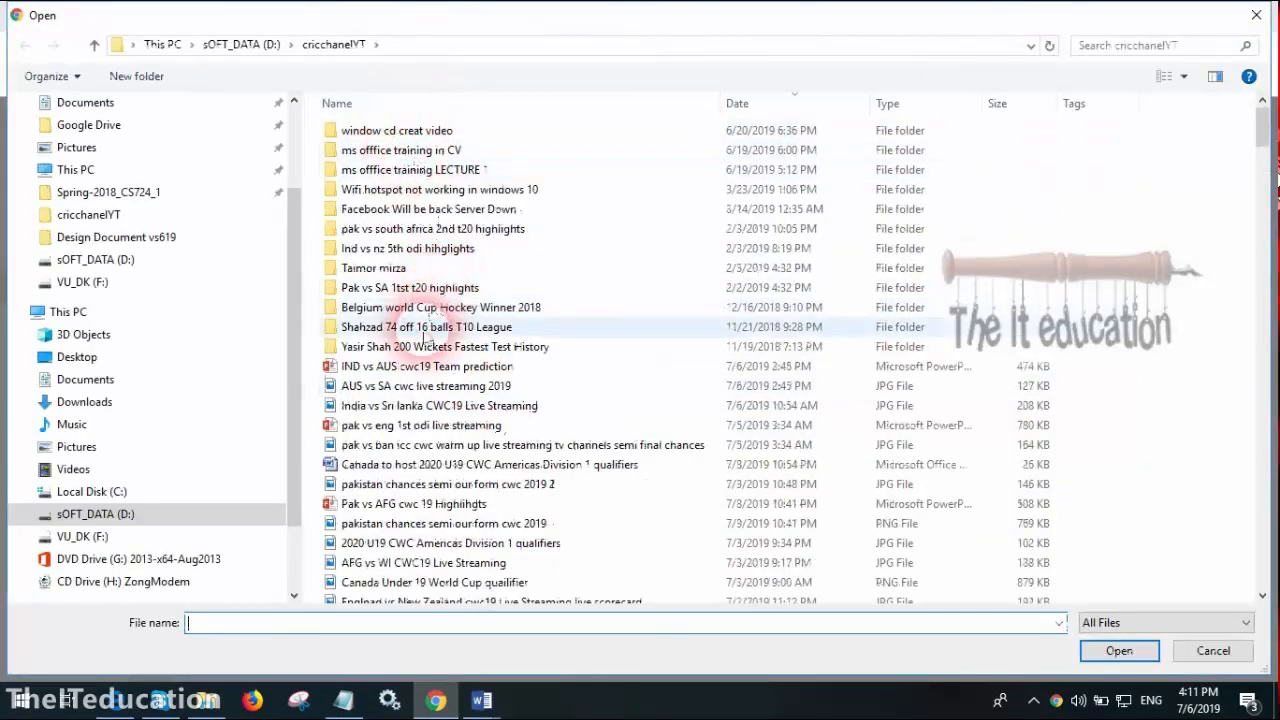
{"action": "left_click", "coordinate": [437, 368]}
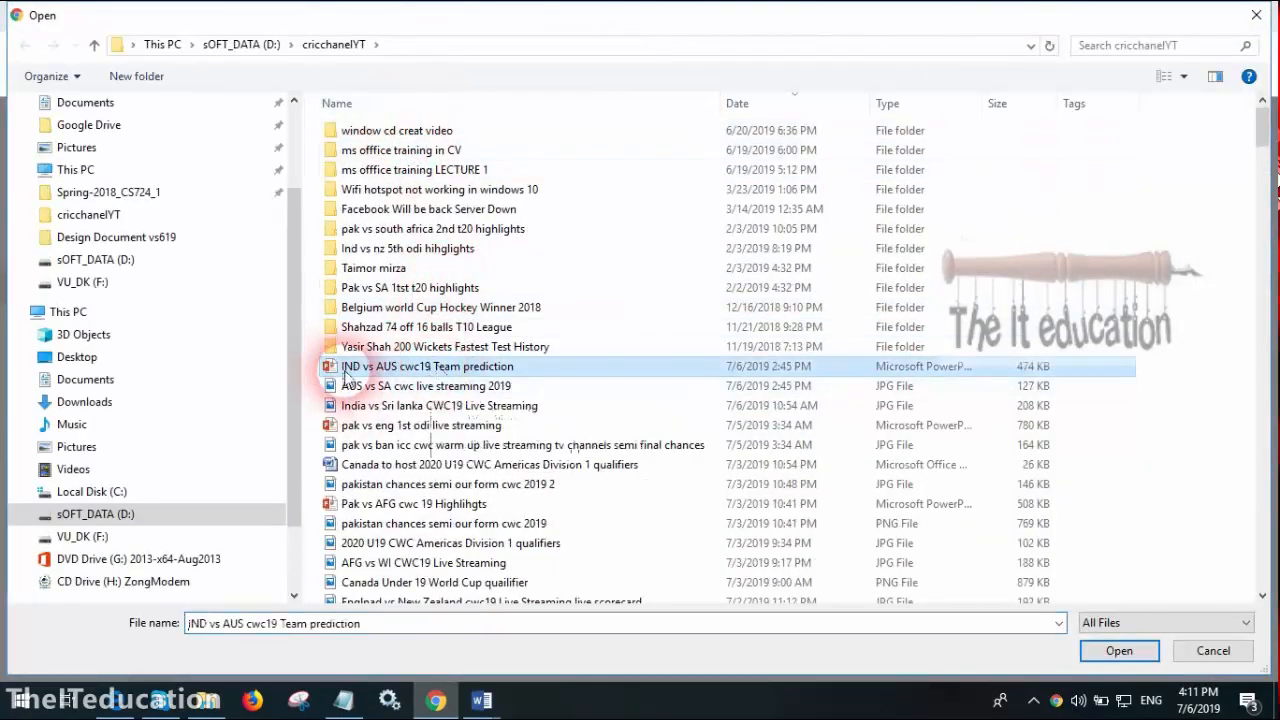
{"action": "left_click", "coordinate": [1100, 653]}
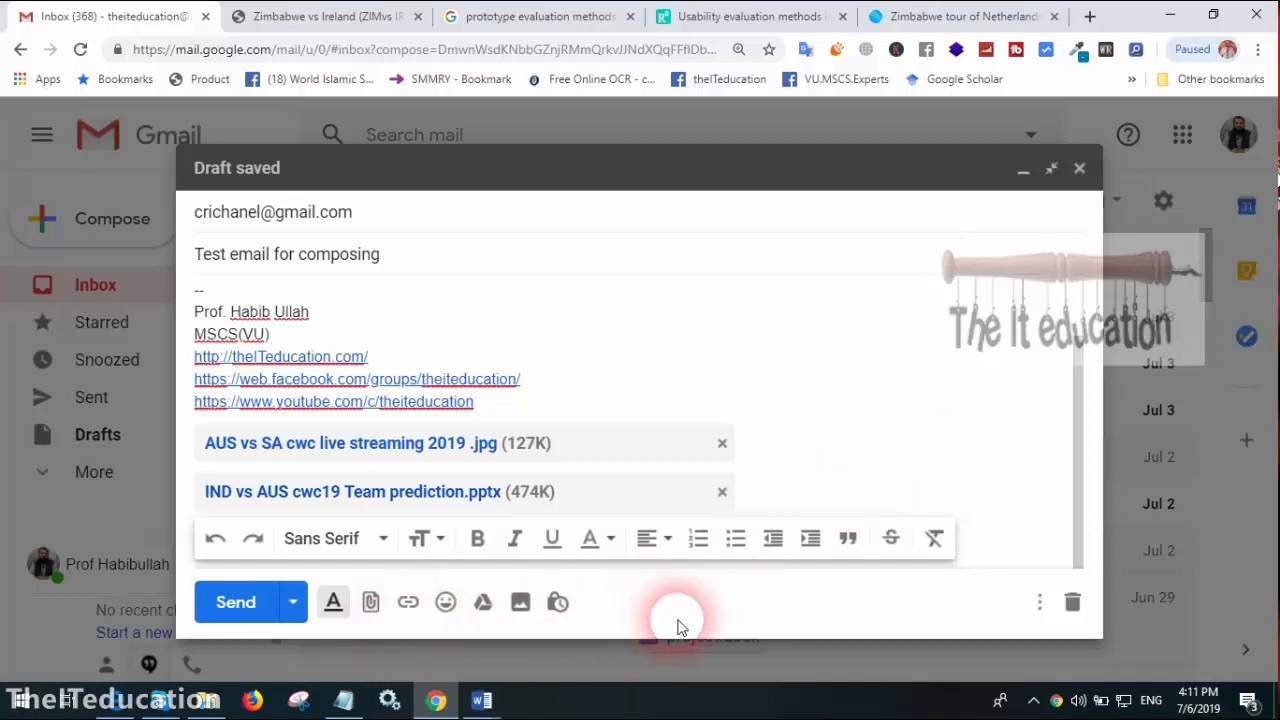
Start inserting a link into the message and copy the full web address of the ESPNcricinfo Zimbabwe tour page.
{"action": "left_click", "coordinate": [406, 610]}
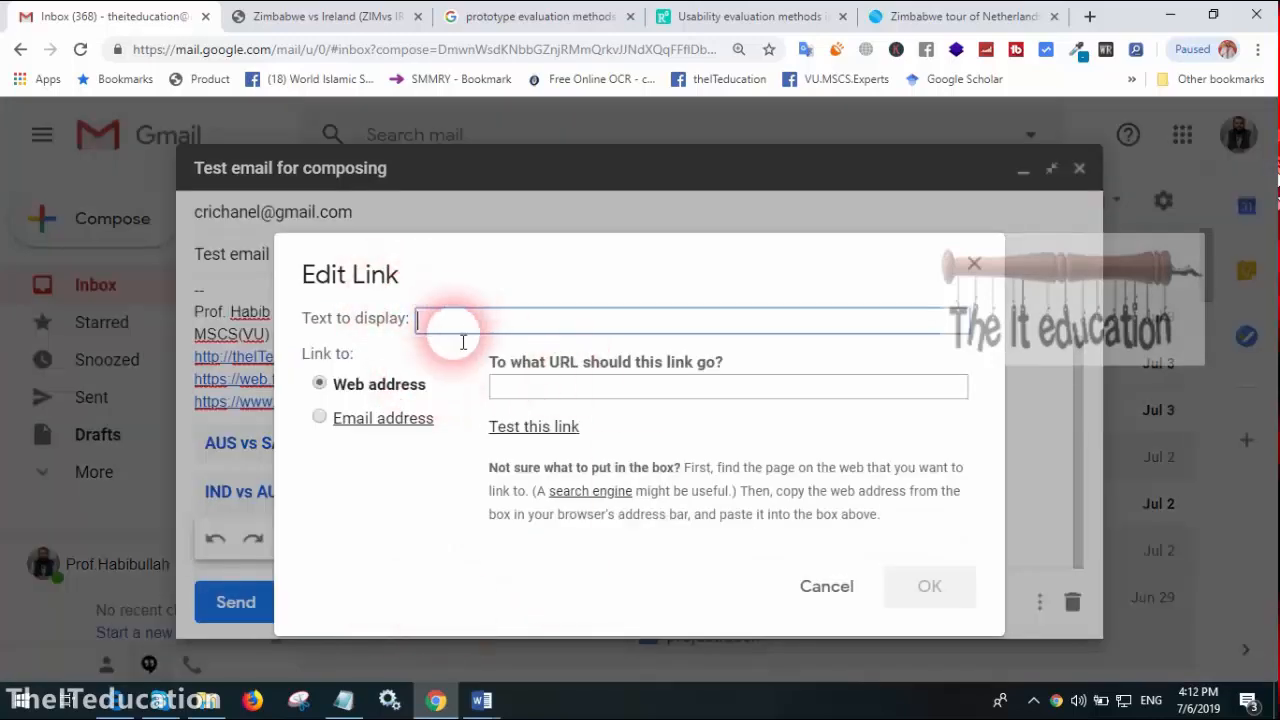
{"action": "left_click", "coordinate": [883, 14]}
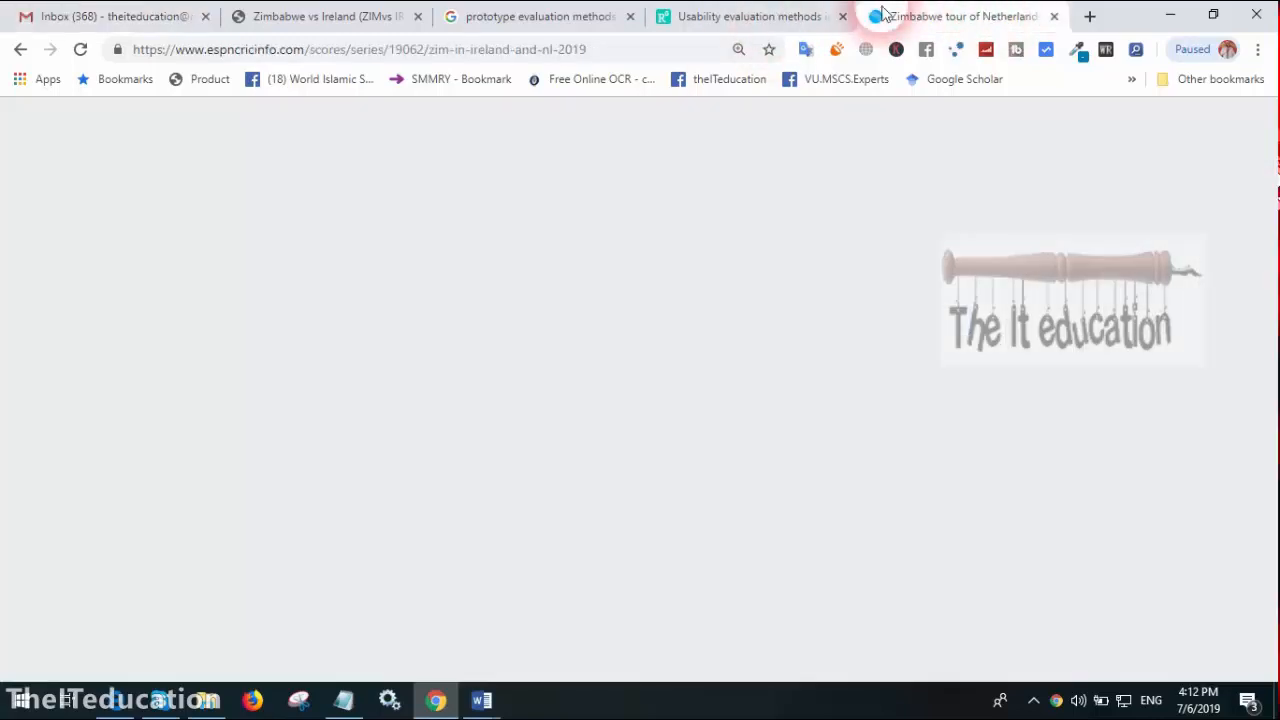
{"action": "left_click", "coordinate": [620, 56]}
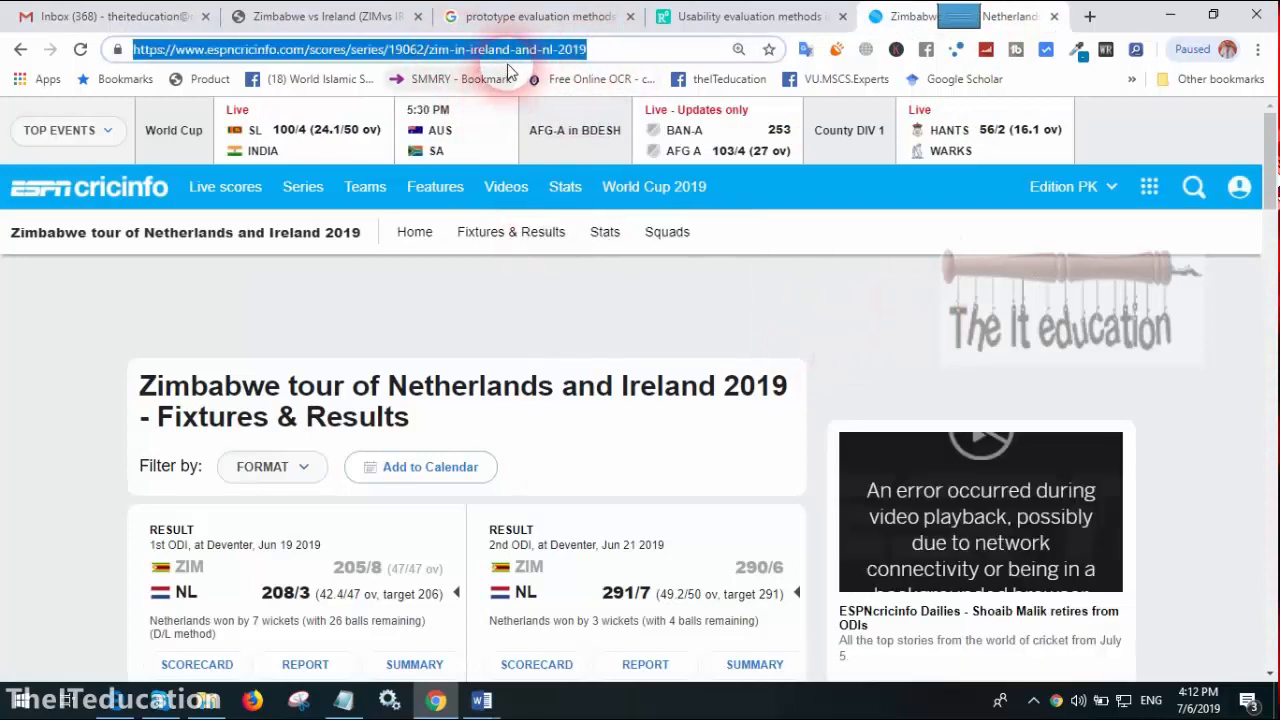
{"action": "left_click", "coordinate": [65, 341]}
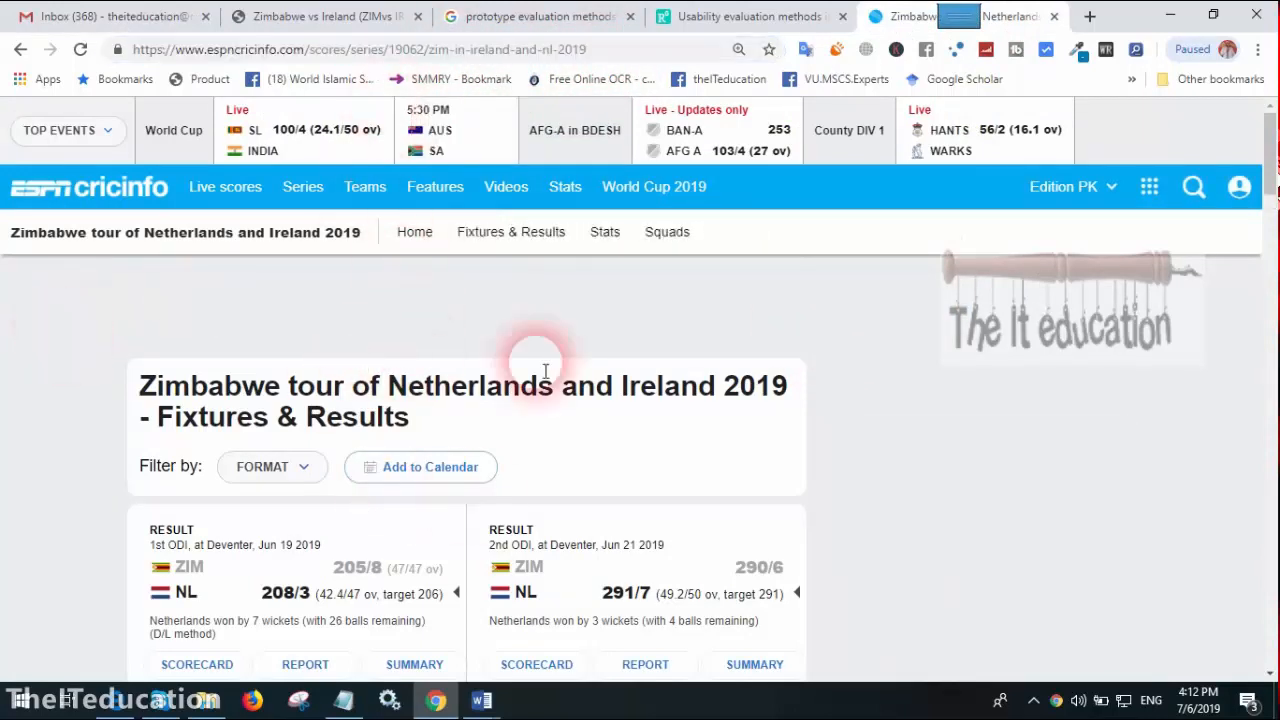
{"action": "double_click", "coordinate": [476, 52]}
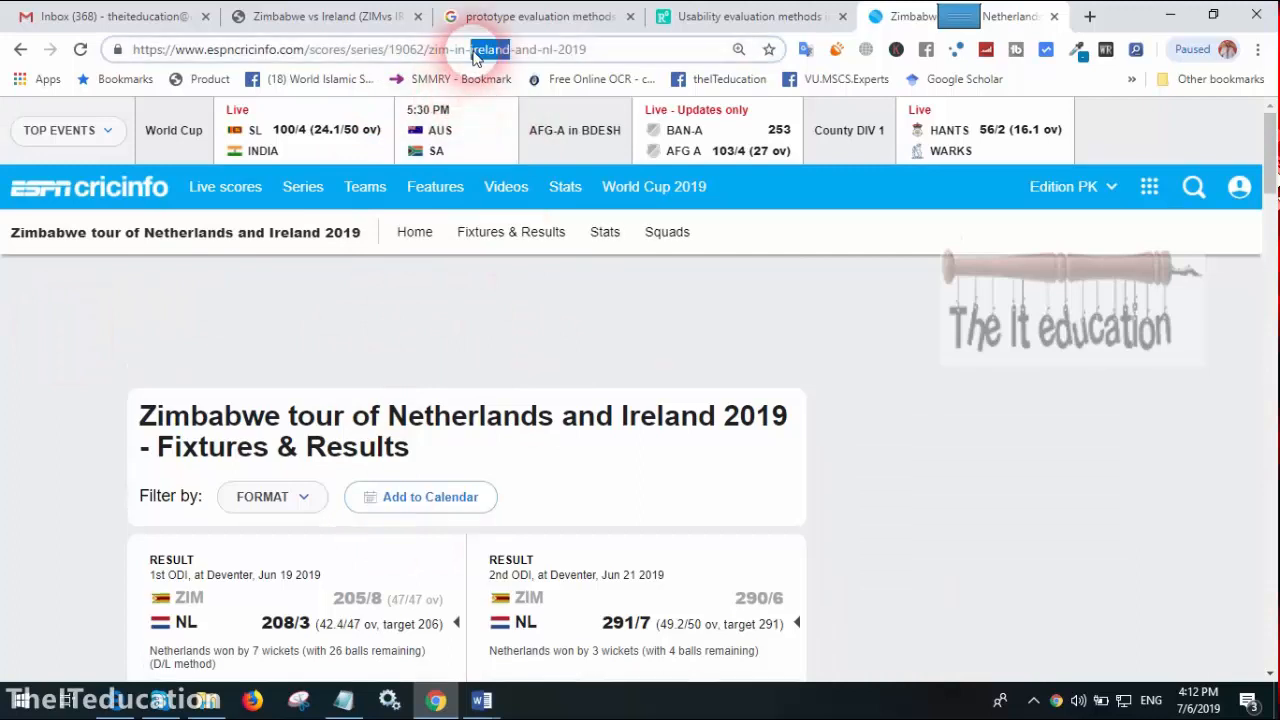
{"action": "left_click_drag", "start_coordinate": [608, 51], "coordinate": [143, 70]}
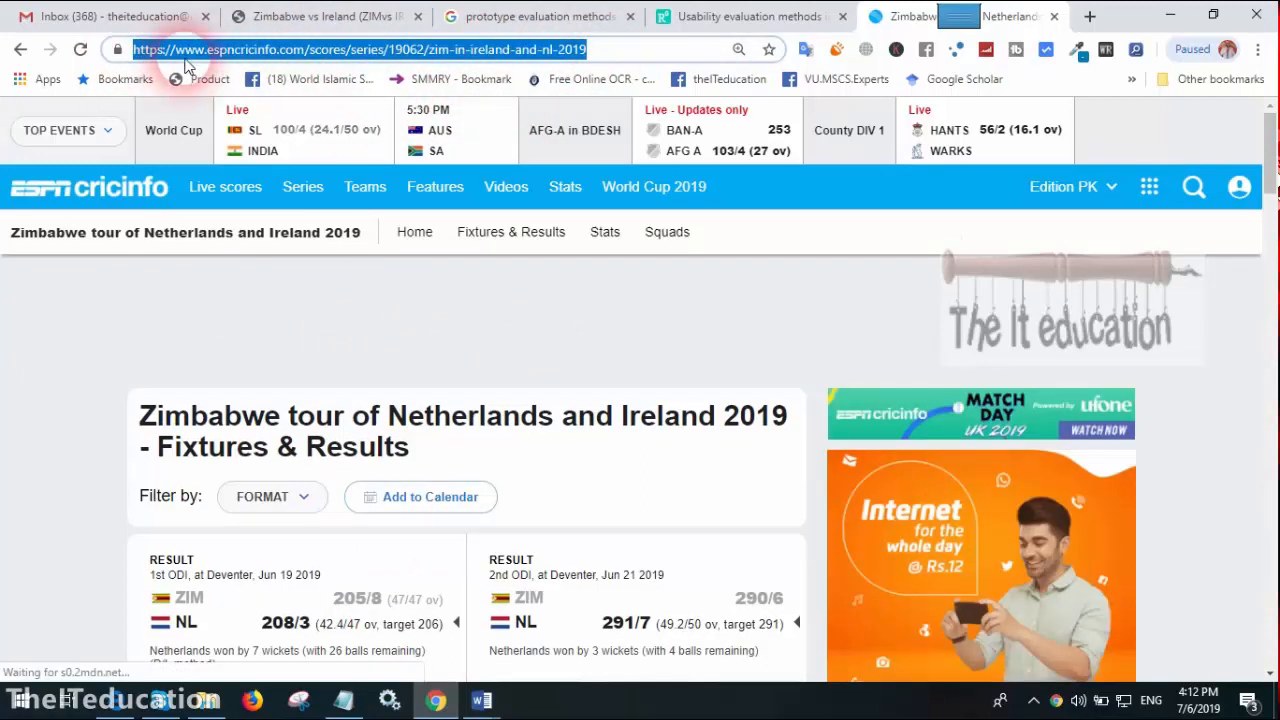
{"action": "right_click", "coordinate": [191, 51]}
{"action": "left_click", "coordinate": [226, 152]}
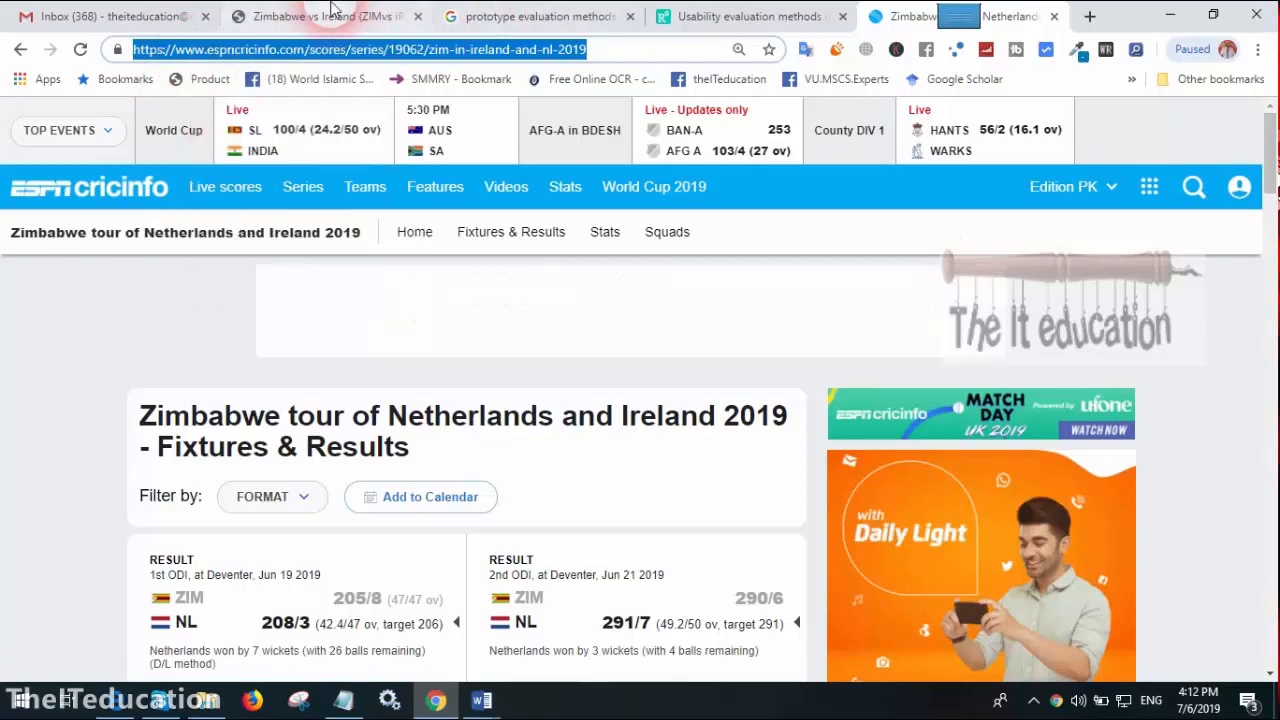
Return to the Gmail draft and paste the copied ESPNcricinfo address as the link's target URL.
{"action": "left_click", "coordinate": [540, 16]}
{"action": "left_click", "coordinate": [150, 16]}
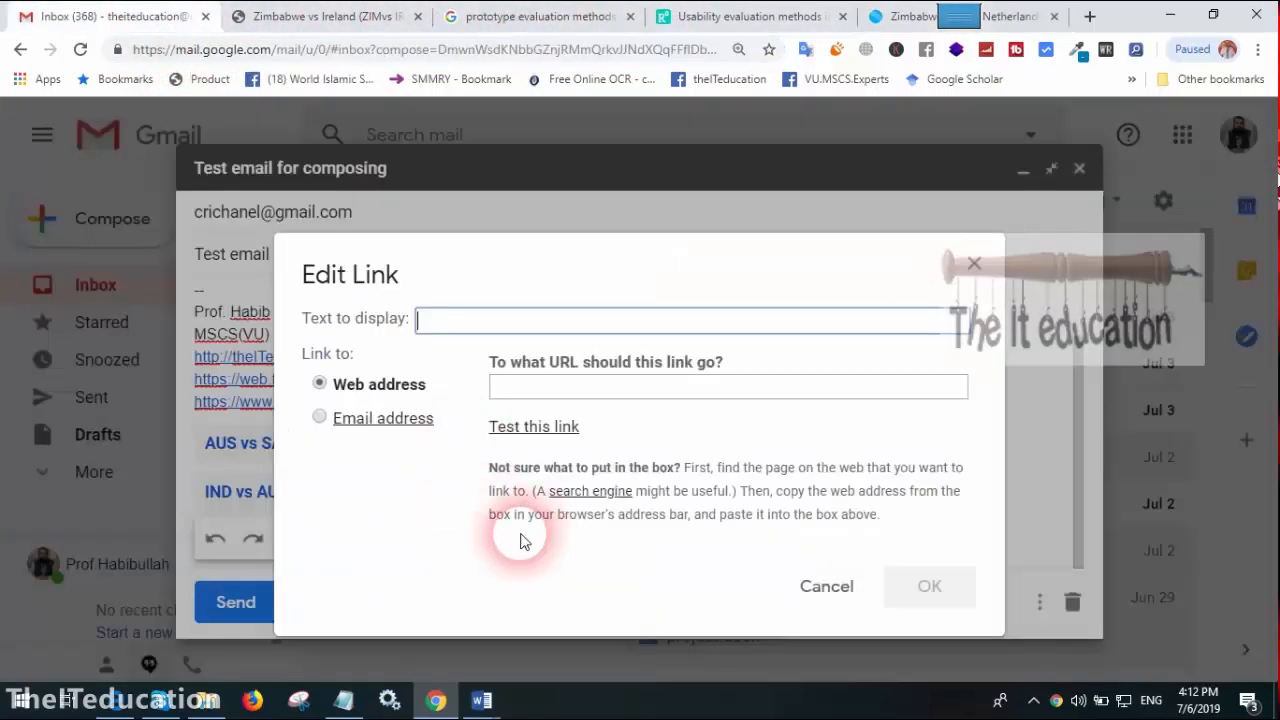
{"action": "right_click", "coordinate": [548, 388]}
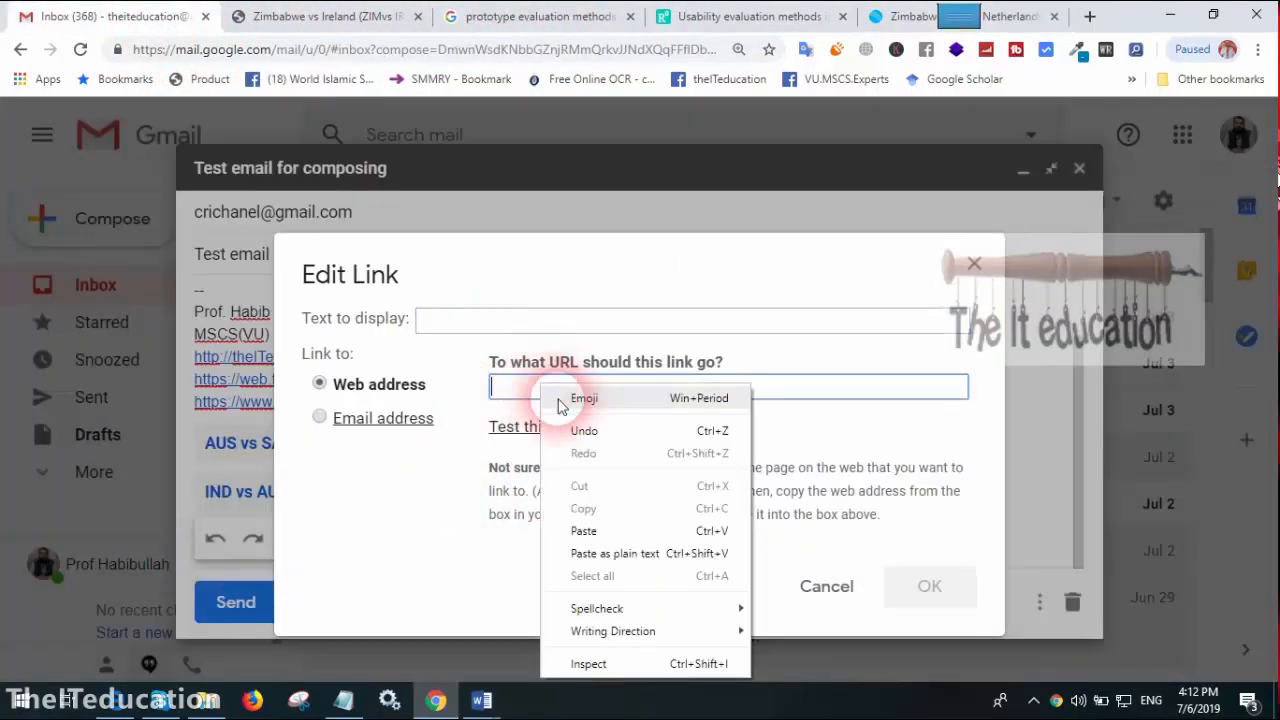
{"action": "left_click", "coordinate": [583, 530]}
Set the link's display text to "Zimbabwe tour to Netherlands", correcting its spelling, and insert the link into the message.
{"action": "left_click", "coordinate": [544, 328]}
{"action": "triple_click", "coordinate": [544, 328]}
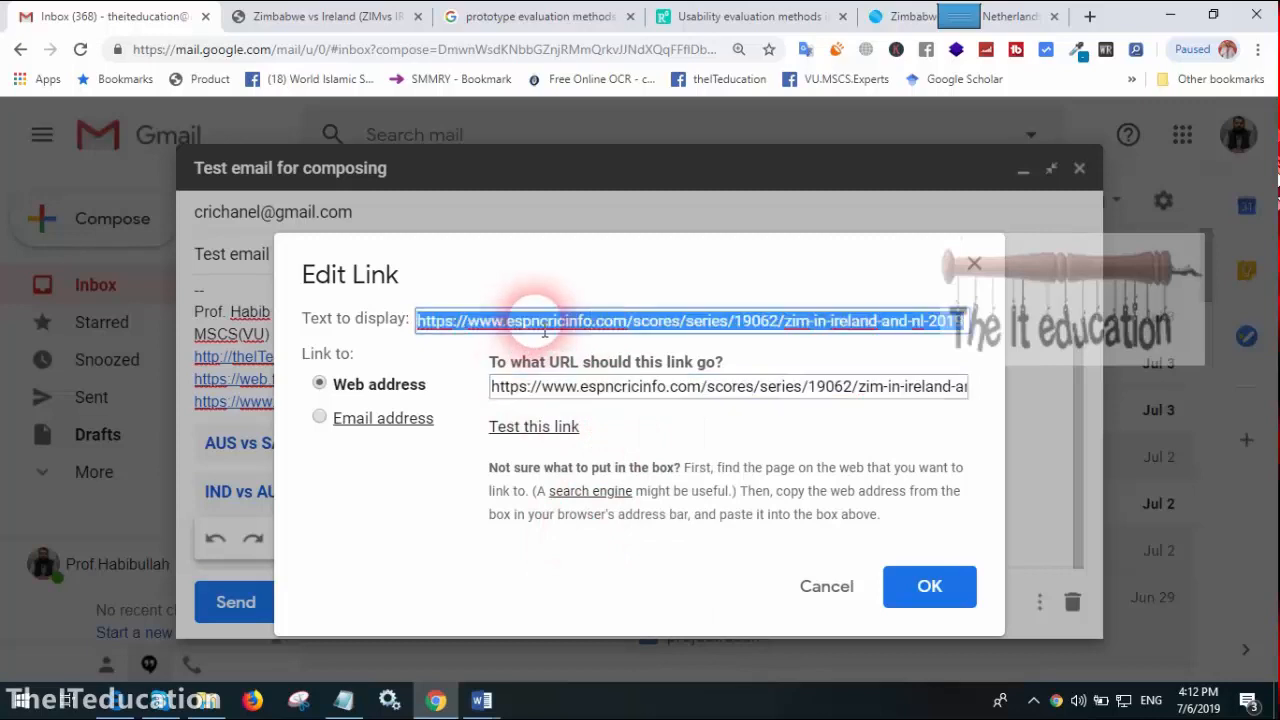
{"action": "type", "text": "Zimab"}
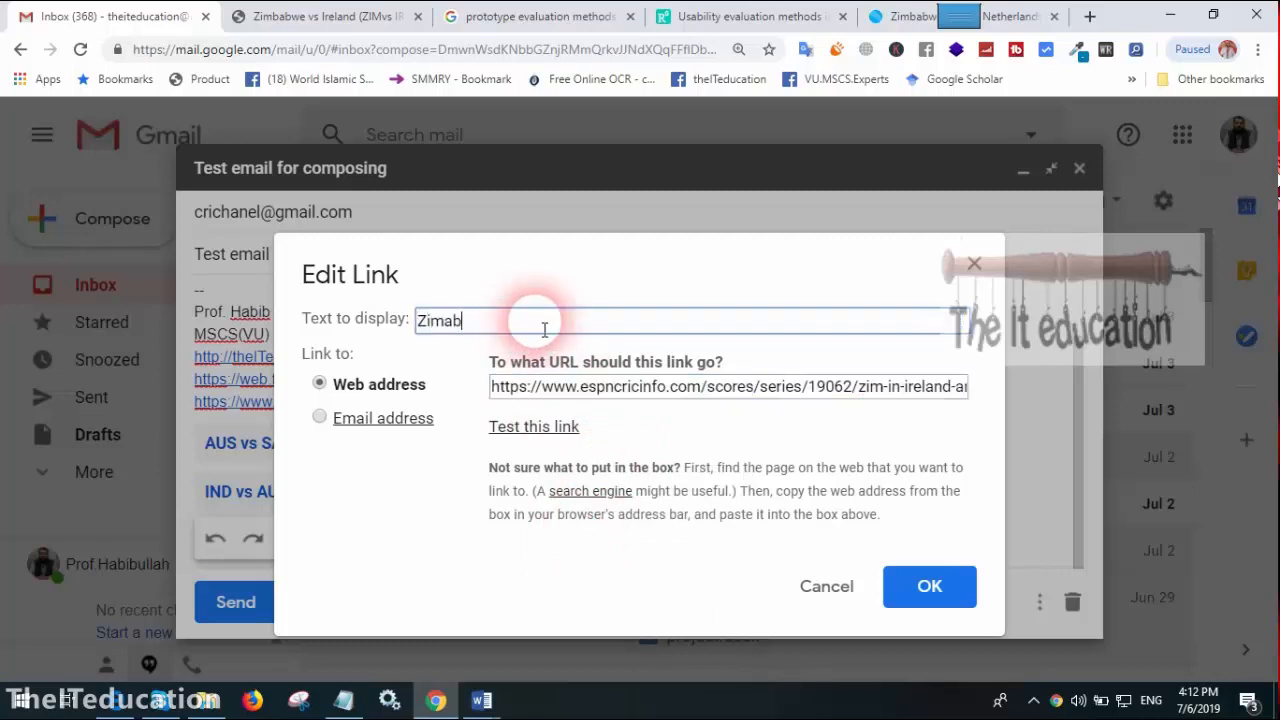
{"action": "type", "text": "we tour to Nethela"}
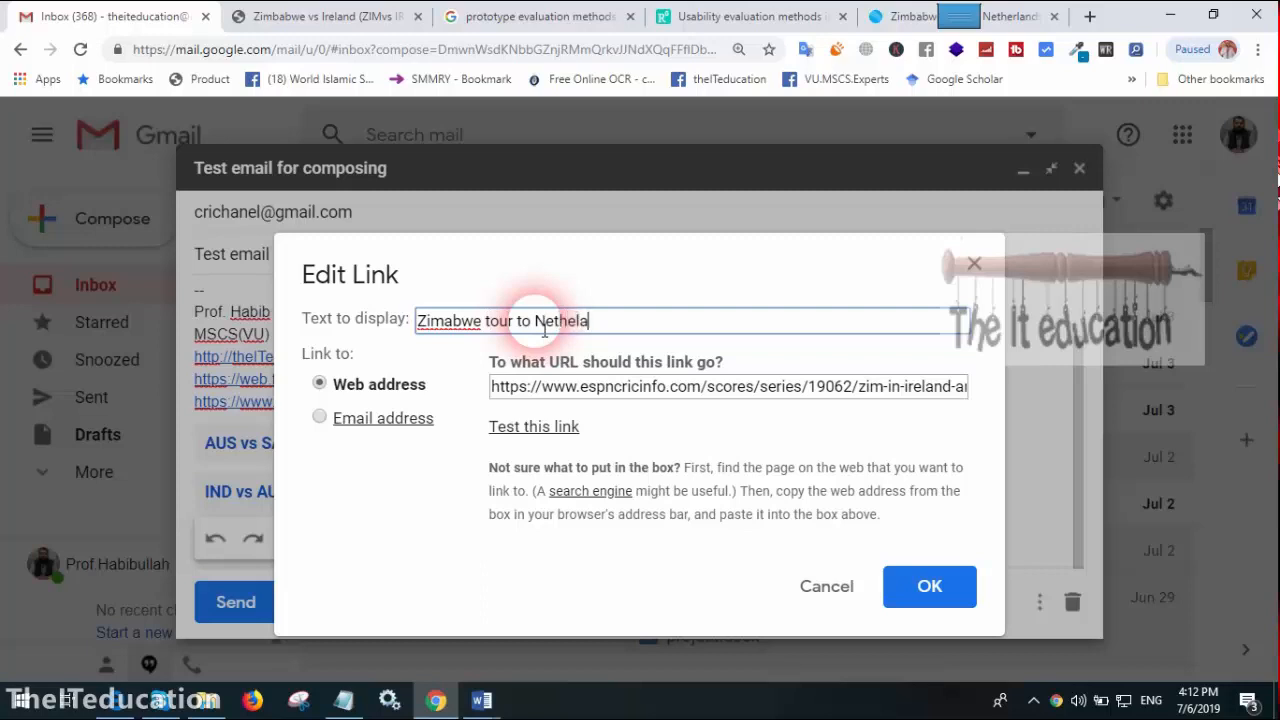
{"action": "type", "text": "nd"}
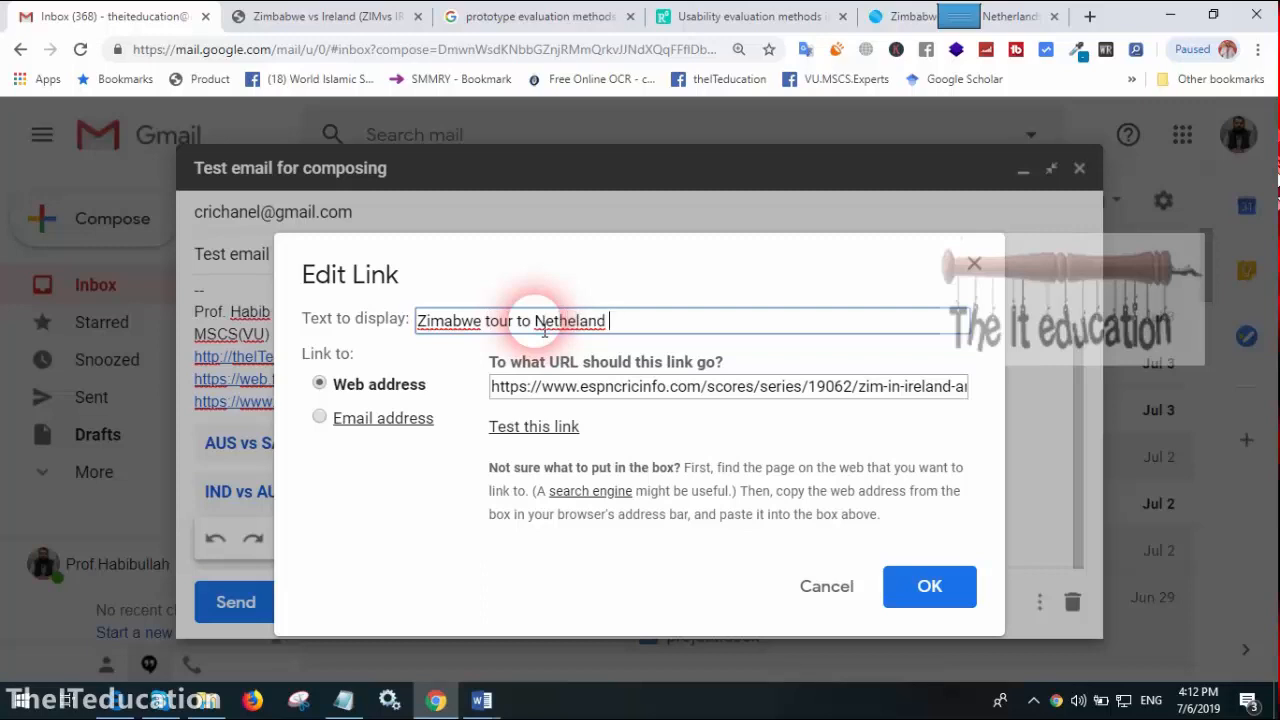
{"action": "right_click", "coordinate": [468, 323]}
{"action": "left_click", "coordinate": [530, 405]}
{"action": "right_click", "coordinate": [585, 336]}
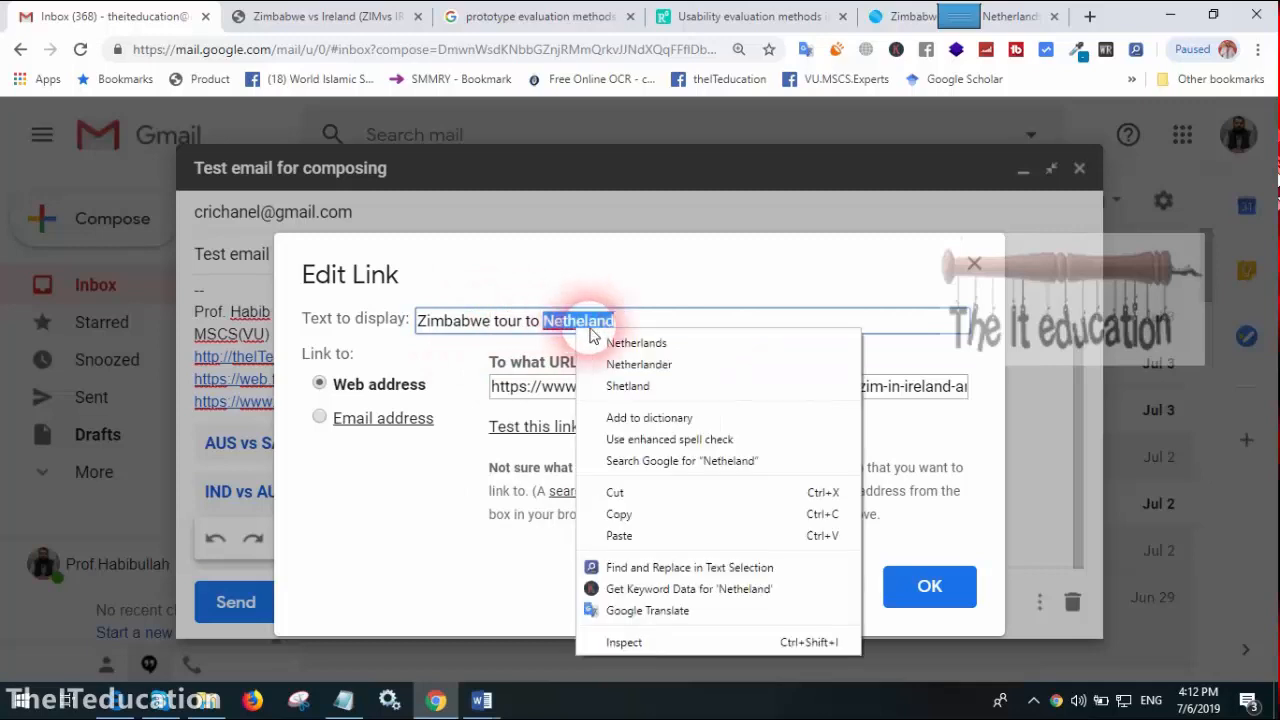
{"action": "left_click", "coordinate": [590, 342]}
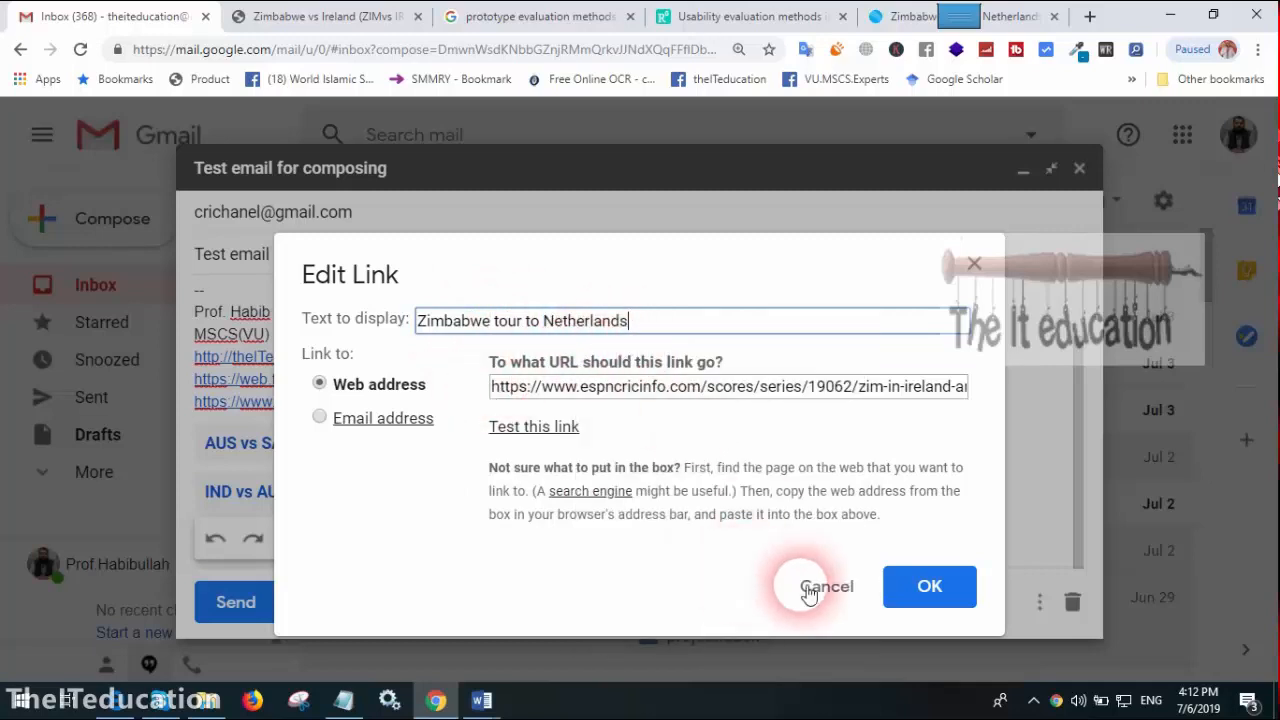
{"action": "left_click", "coordinate": [918, 588]}
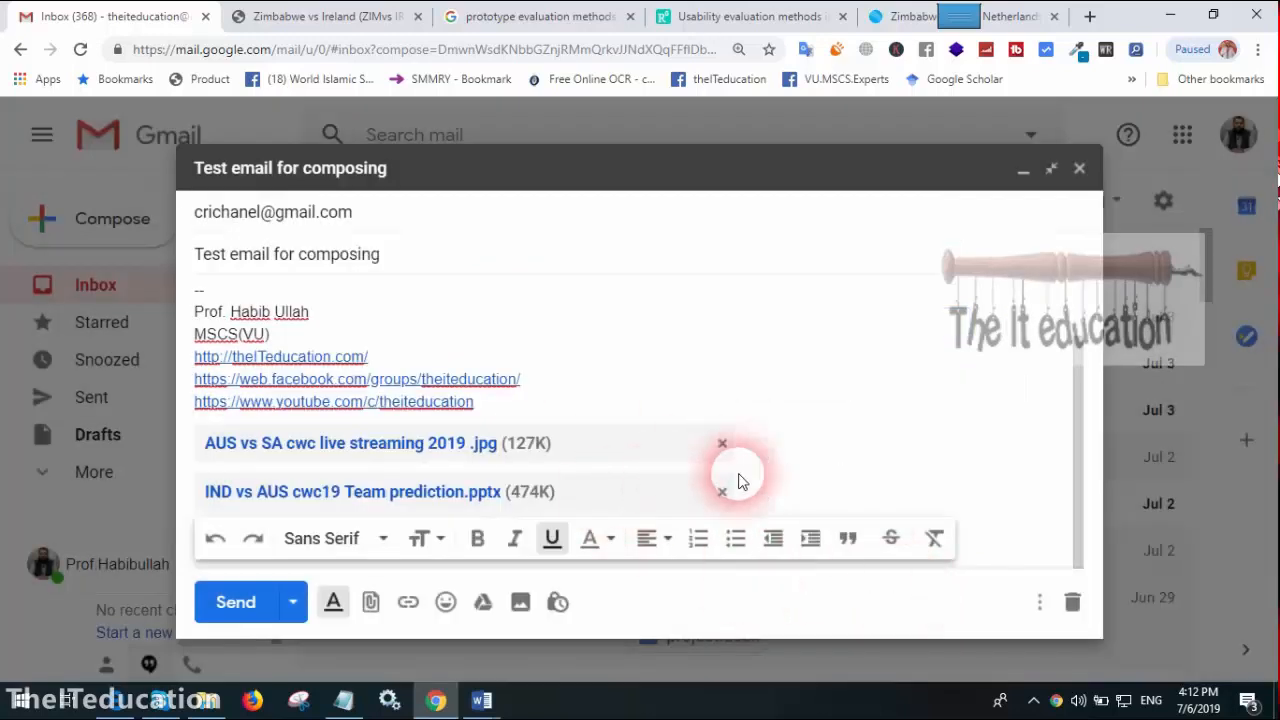
Check the inserted link in the message body, view the linked ESPNcricinfo page, and return to the Gmail draft.
{"action": "left_click_drag", "start_coordinate": [1080, 386], "coordinate": [1077, 327]}
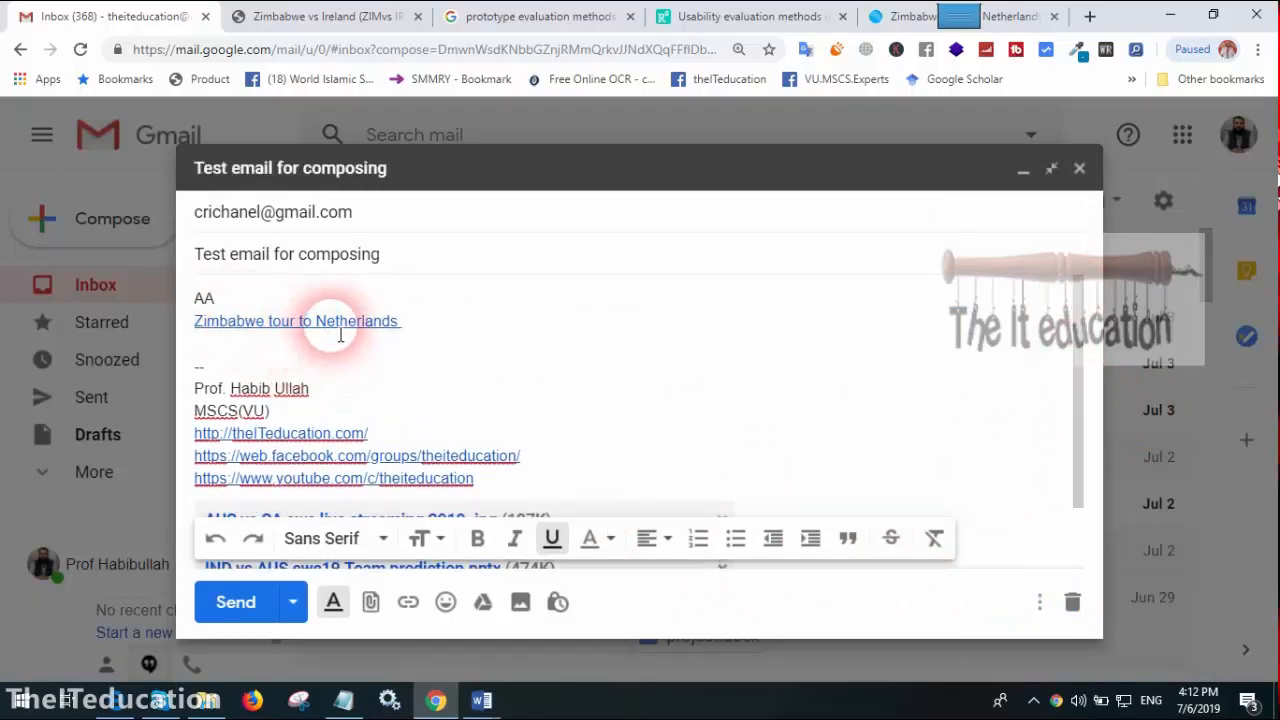
{"action": "left_click", "coordinate": [902, 16]}
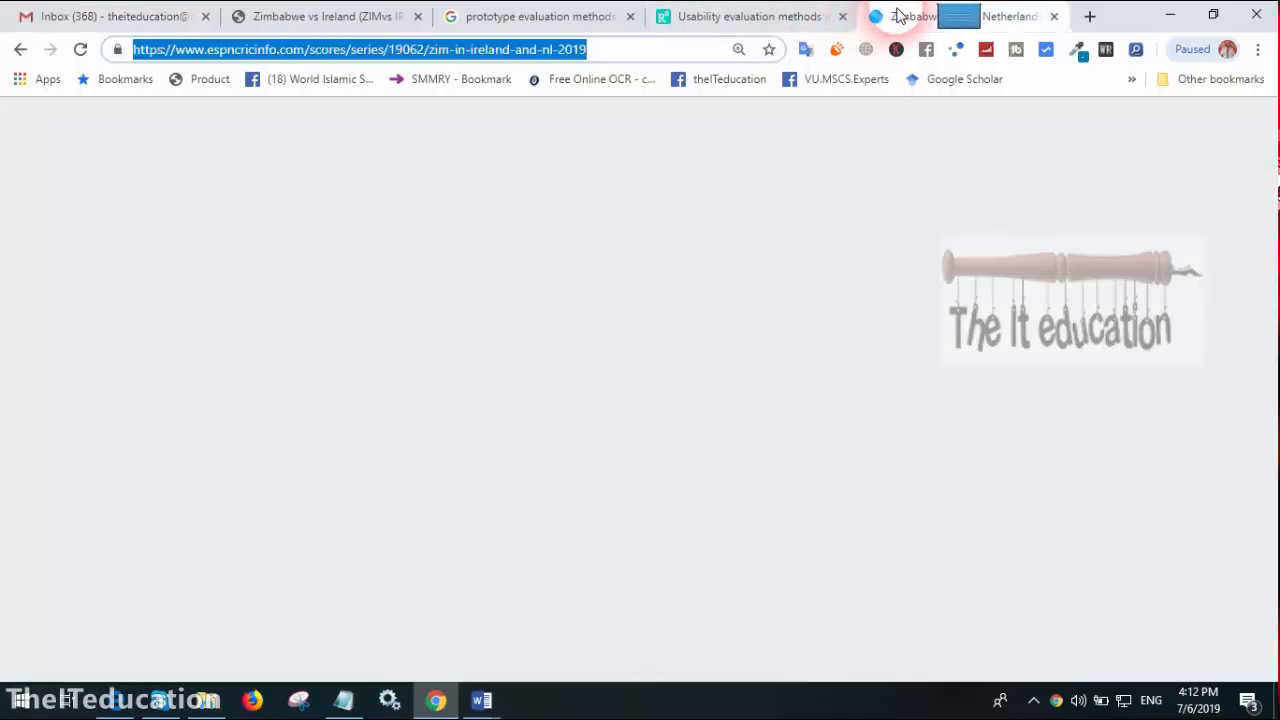
{"action": "left_click", "coordinate": [107, 14]}
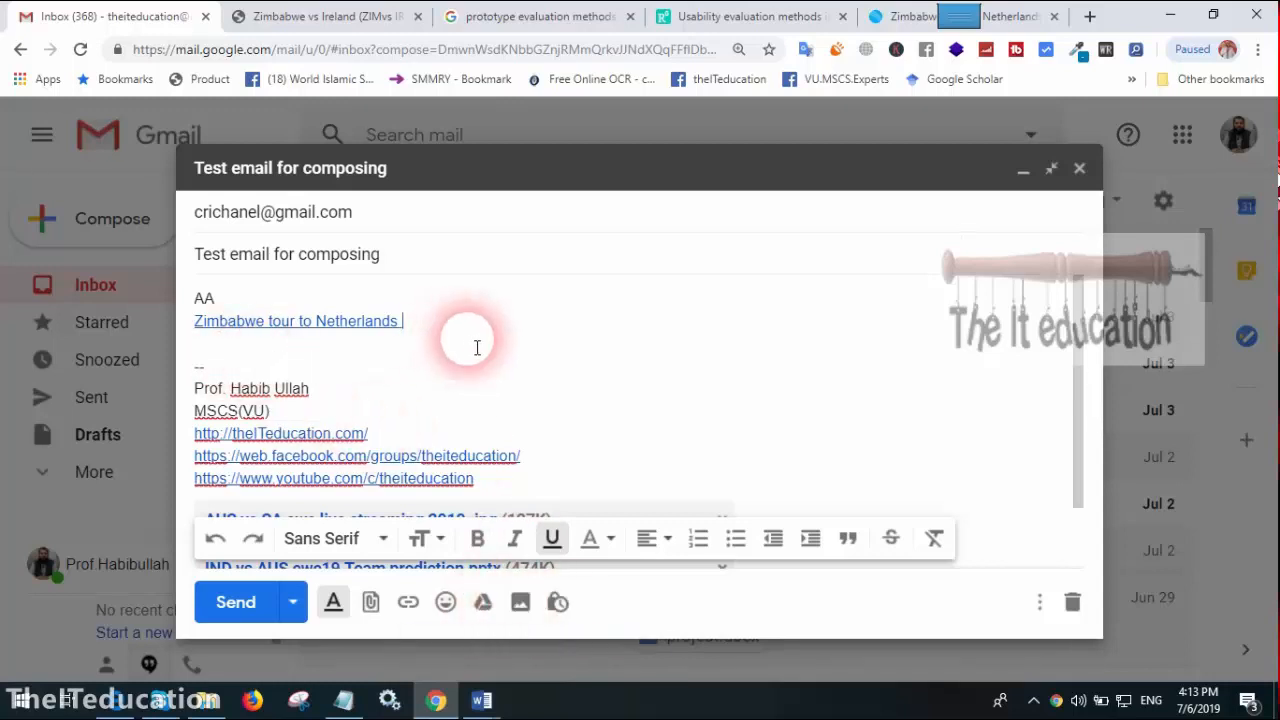
Start a new line below the link and begin inserting a photo, looking through the stored photos and upload option.
{"action": "key", "text": "Return"}
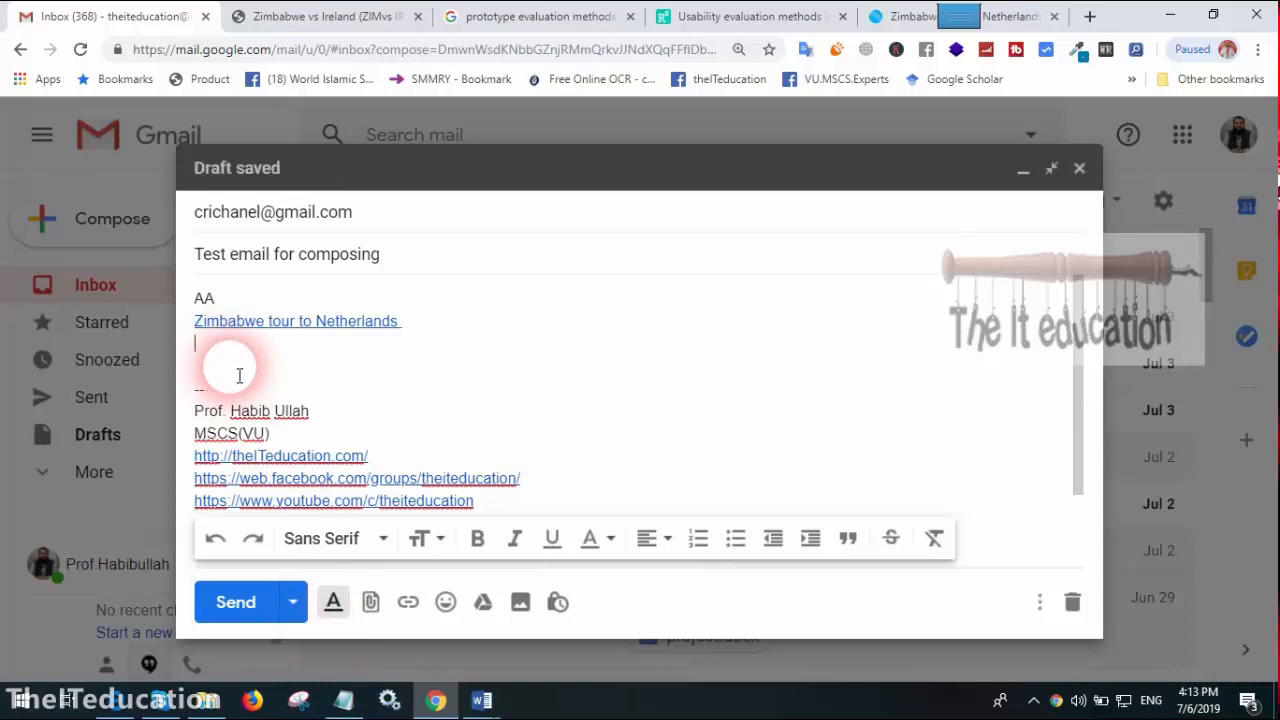
{"action": "left_click", "coordinate": [520, 603]}
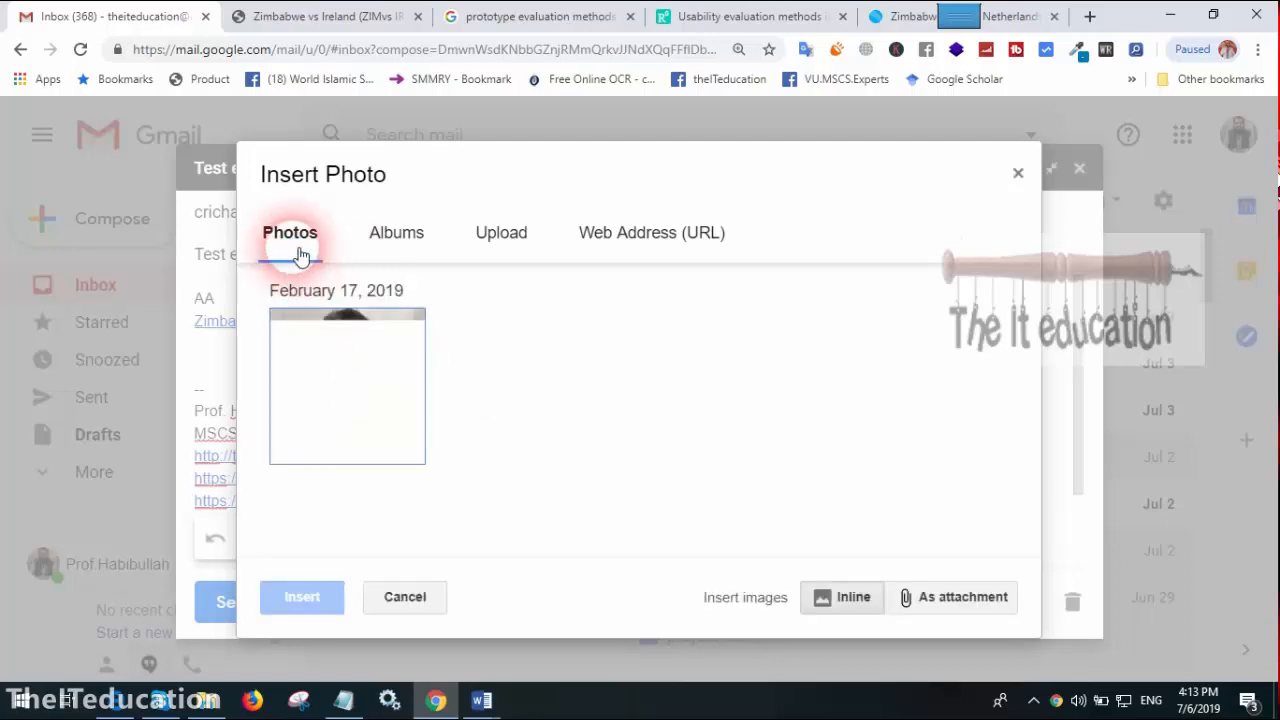
{"action": "left_click", "coordinate": [380, 370]}
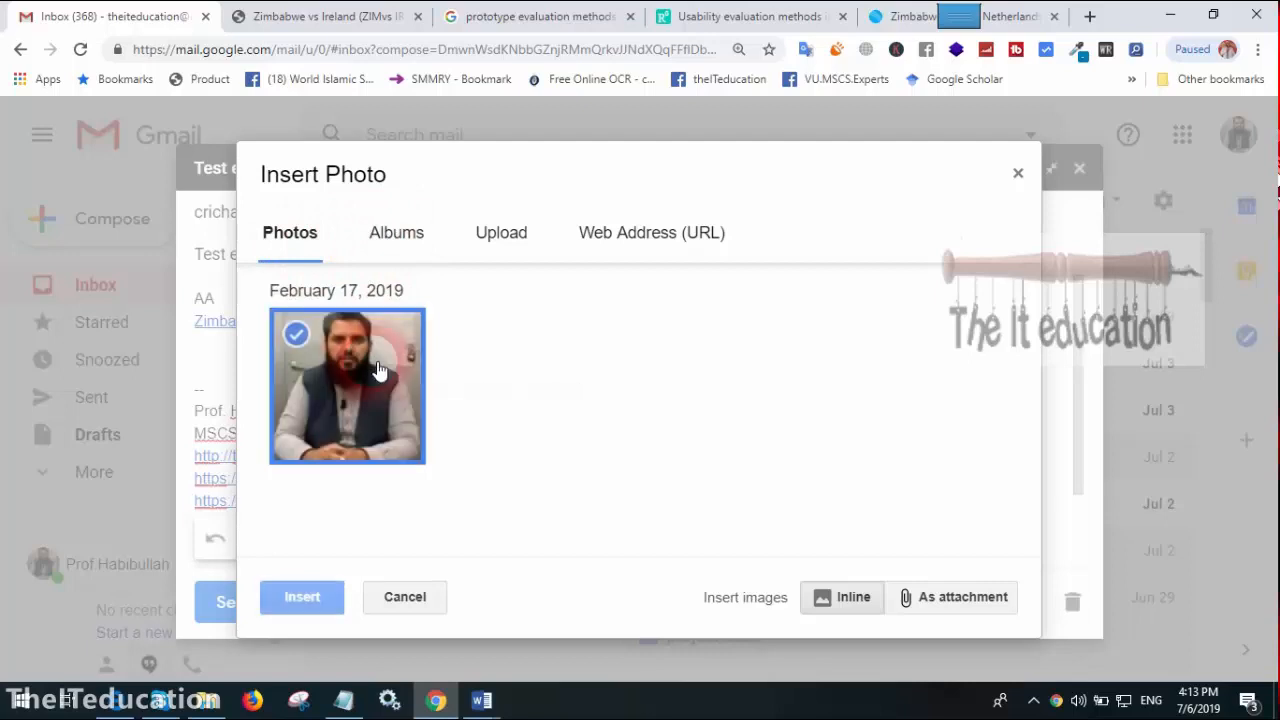
{"action": "left_click", "coordinate": [501, 238]}
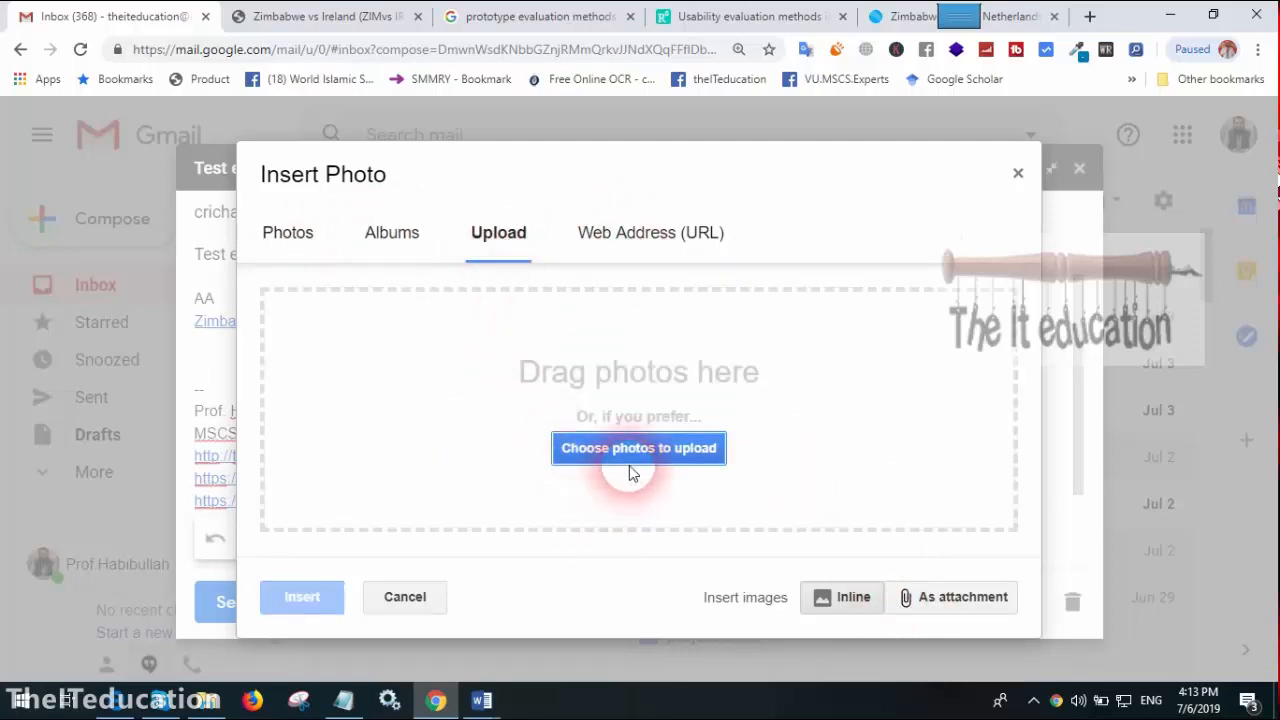
{"action": "left_click", "coordinate": [303, 232]}
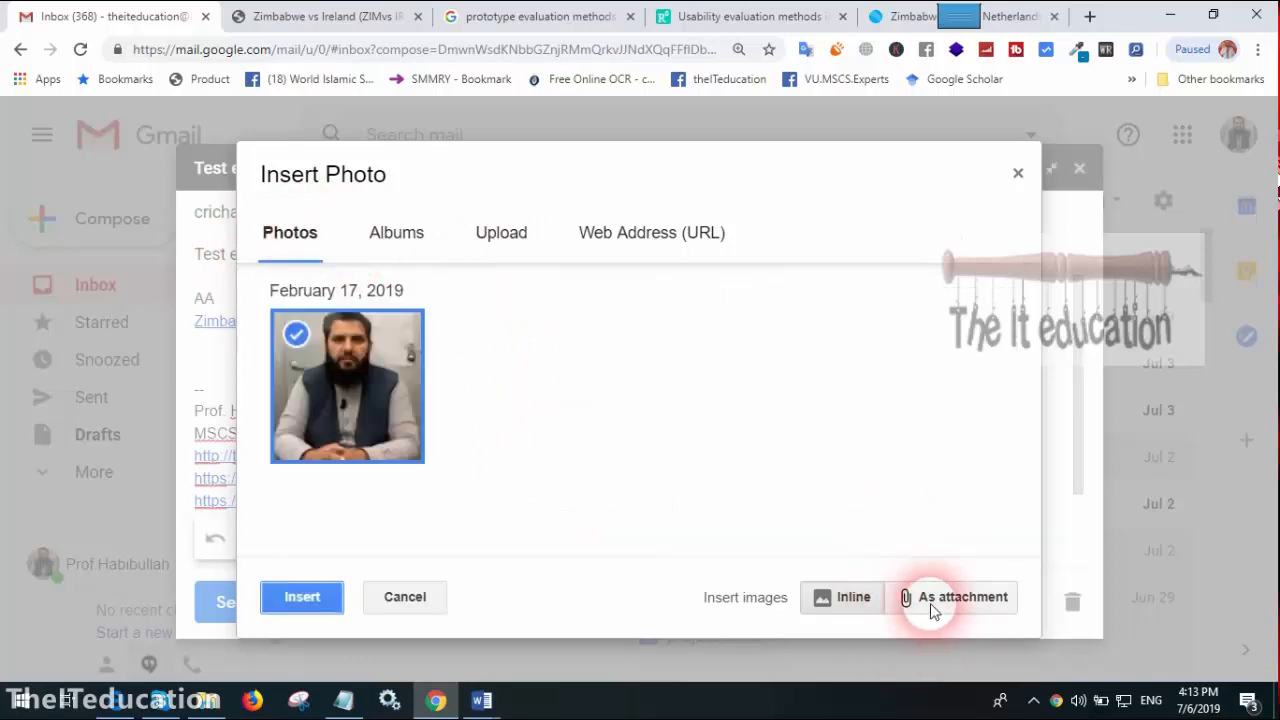
Try to upload the image "2020 U19 CWC Americas Division 1 qualifiers", switching between the attachment and inline insertion options.
{"action": "left_click", "coordinate": [505, 240]}
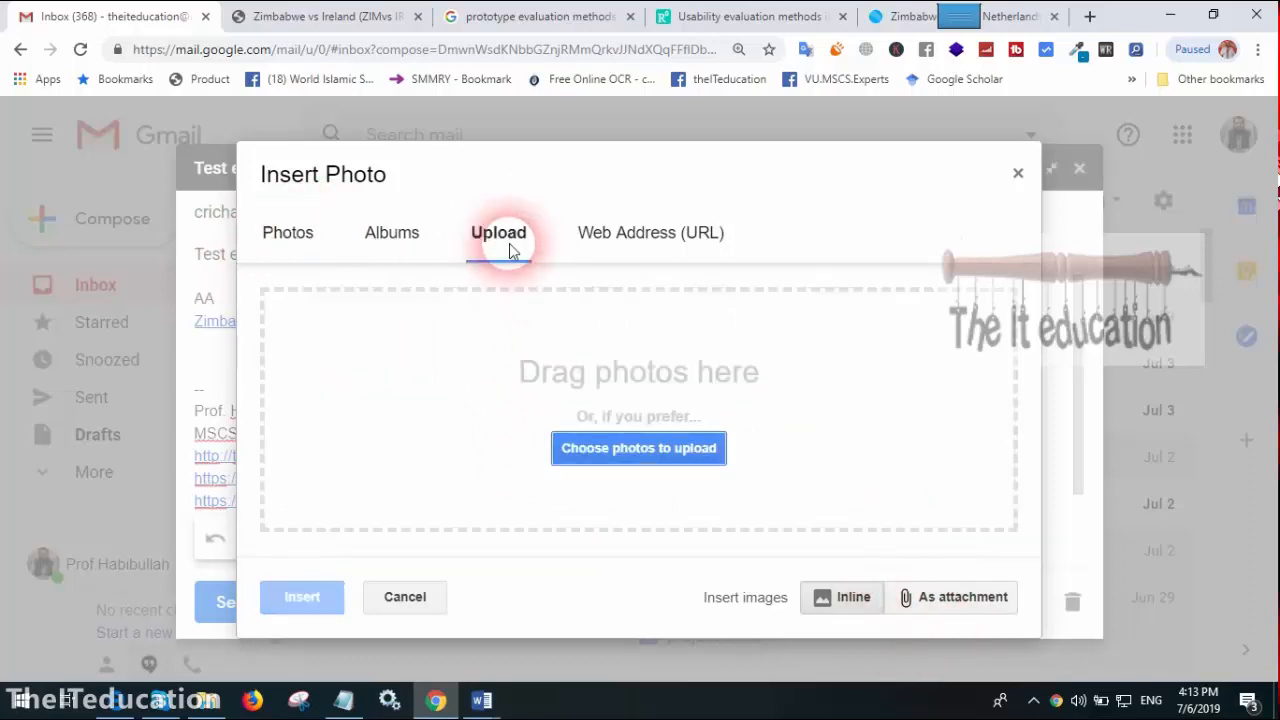
{"action": "left_click", "coordinate": [636, 452]}
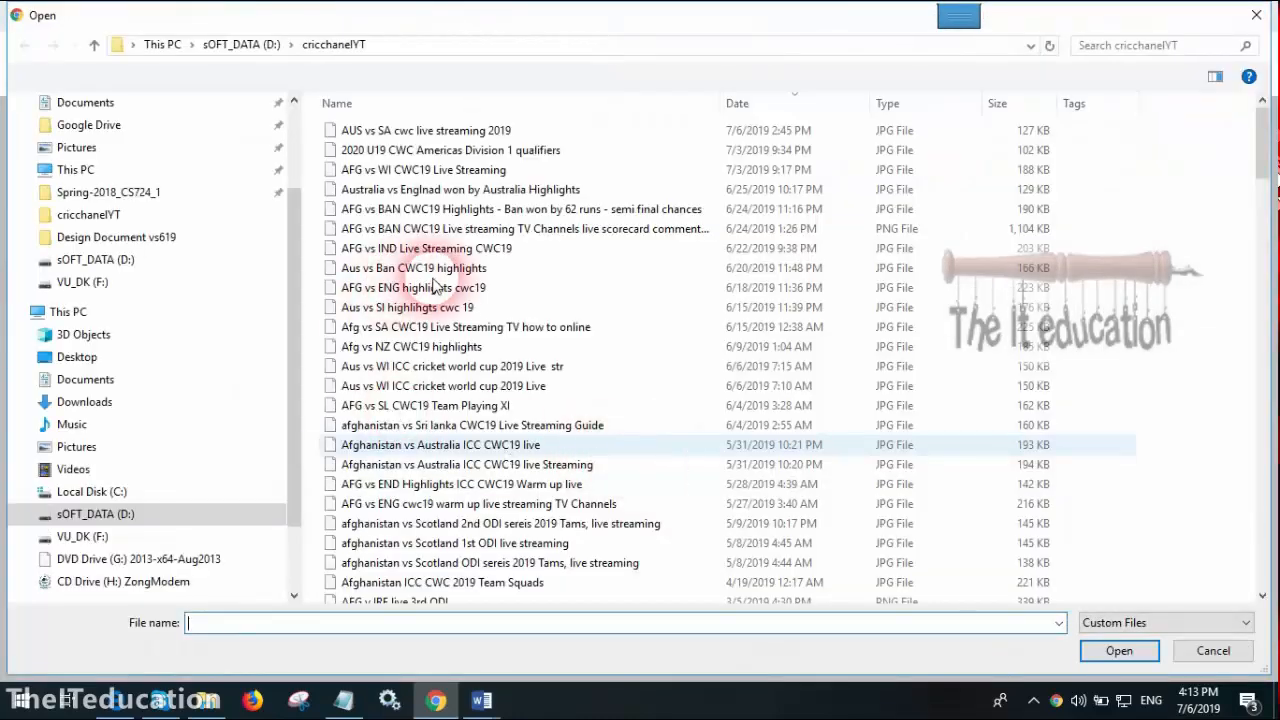
{"action": "left_click", "coordinate": [450, 464]}
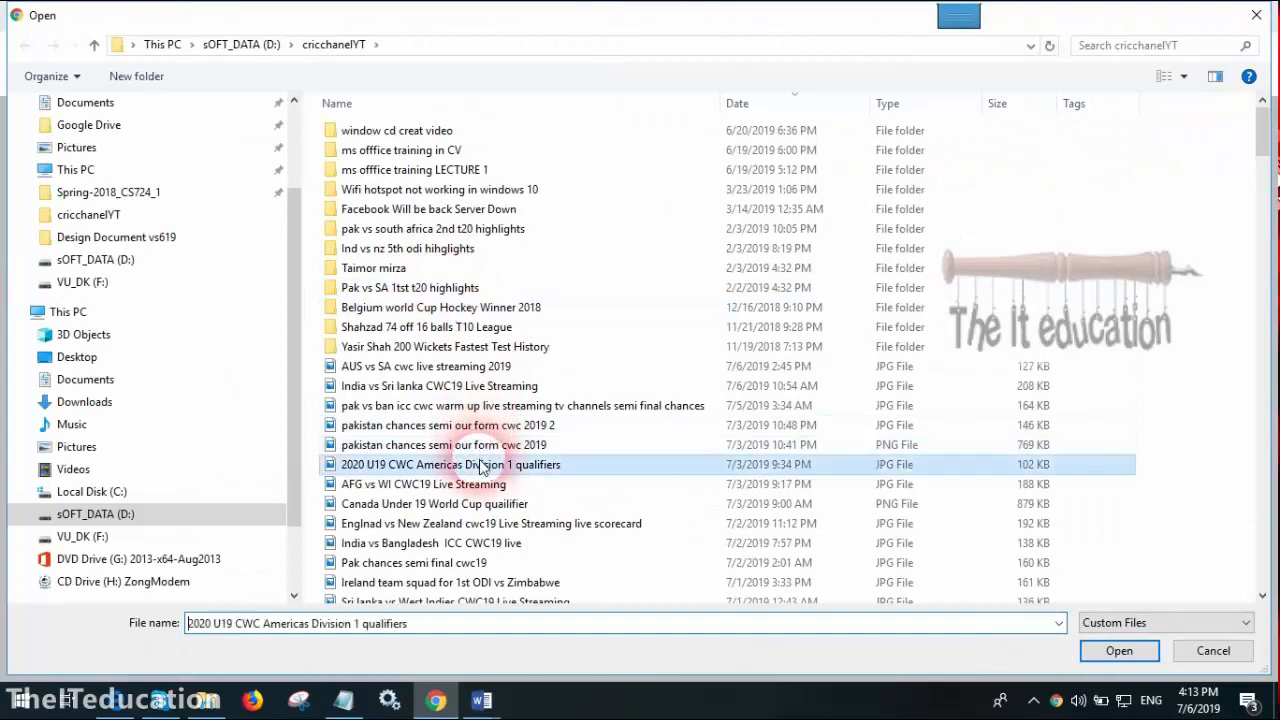
{"action": "left_click", "coordinate": [1095, 651]}
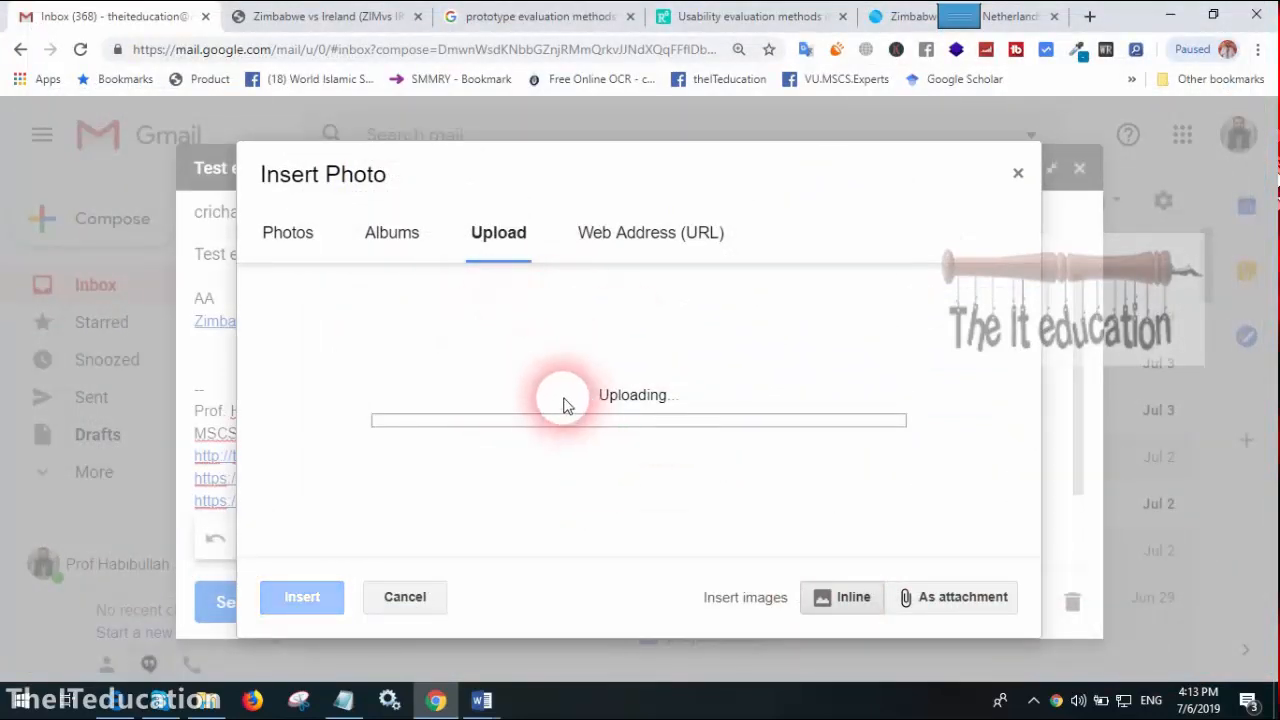
{"action": "left_click", "coordinate": [968, 604]}
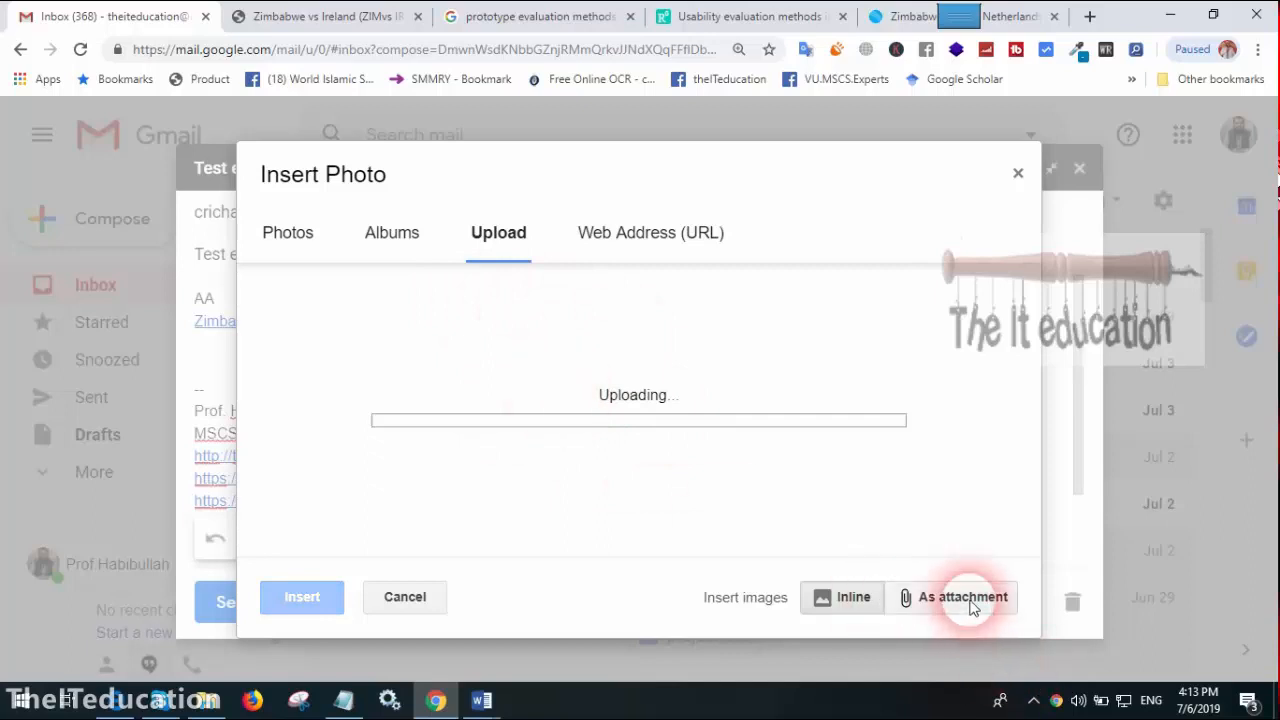
{"action": "left_click", "coordinate": [850, 606]}
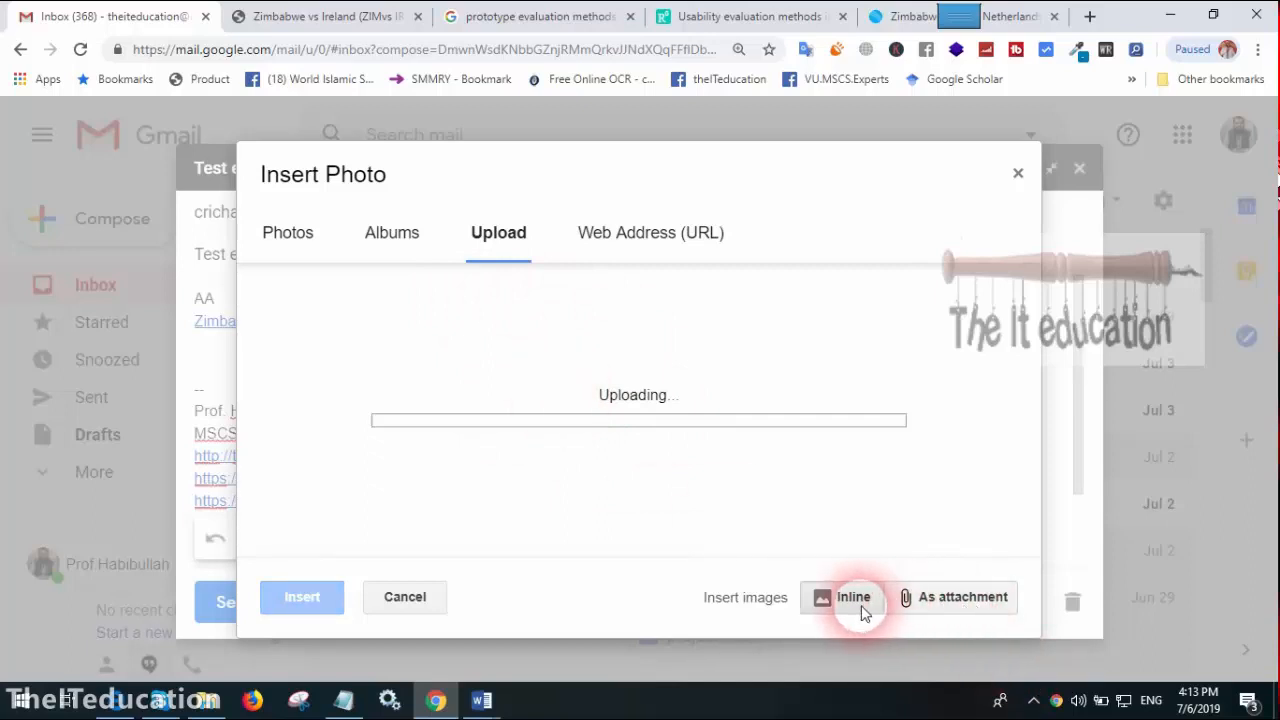
Insert the stored photo dated February 17, 2019 inline in the message body.
{"action": "left_click", "coordinate": [290, 238]}
{"action": "left_click", "coordinate": [366, 388]}
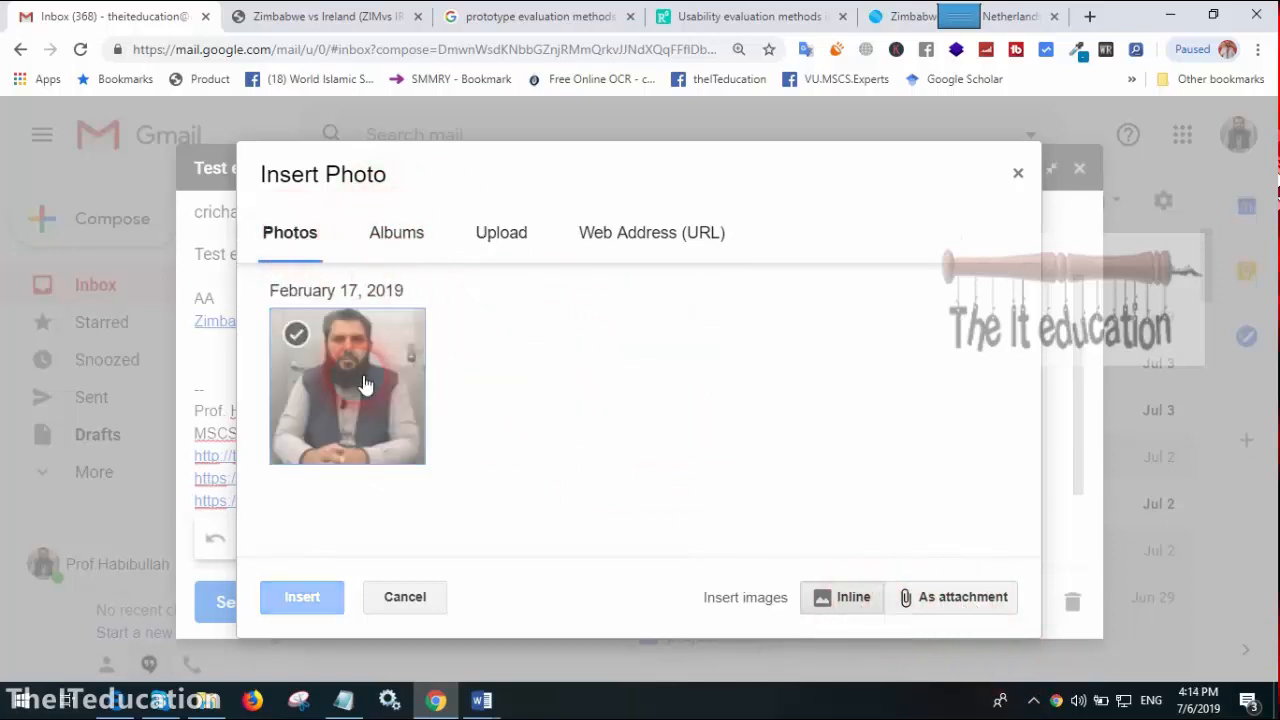
{"action": "left_click", "coordinate": [364, 385]}
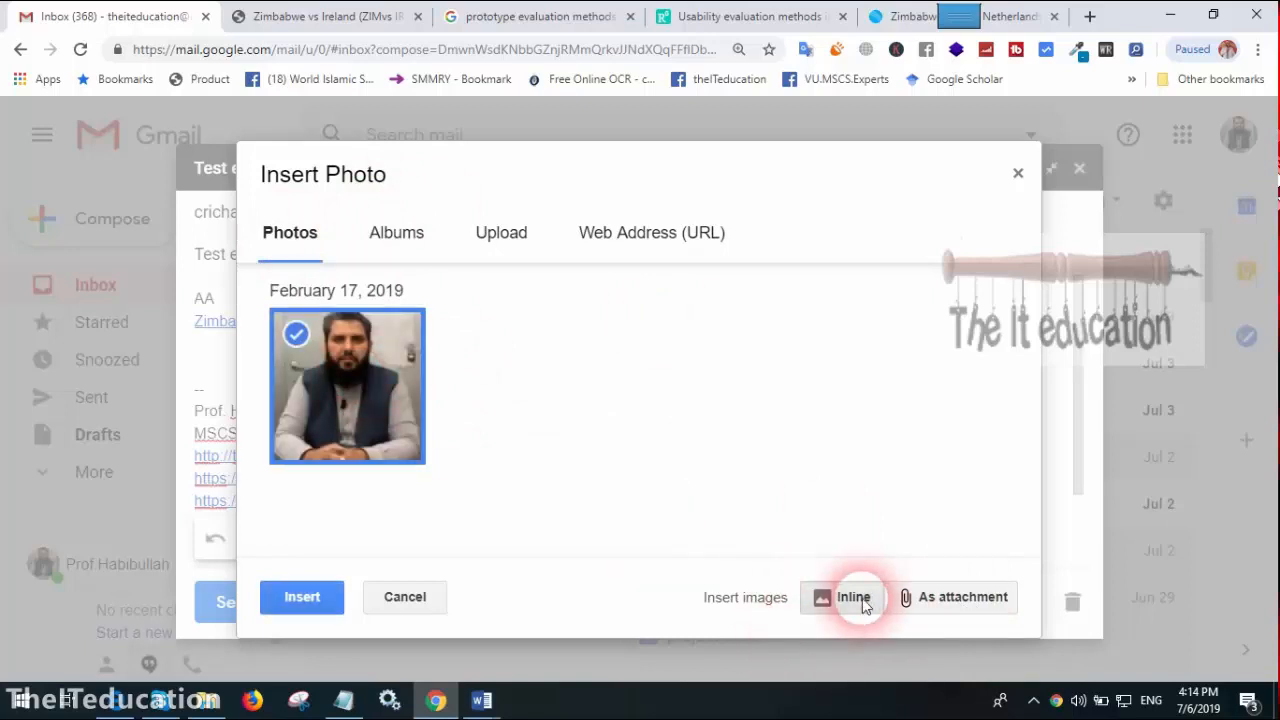
{"action": "left_click", "coordinate": [325, 602]}
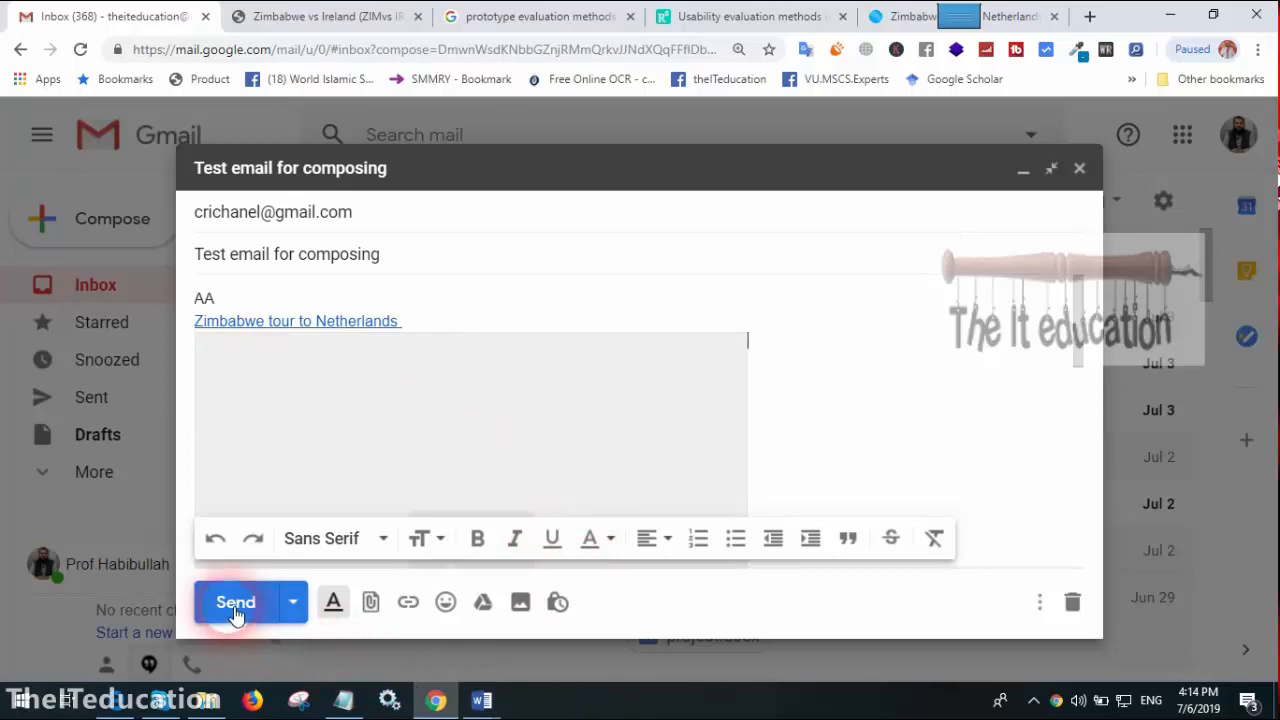
Add a second recipient from the suggested contacts matching "qam" and send the email.
{"action": "left_click", "coordinate": [466, 215]}
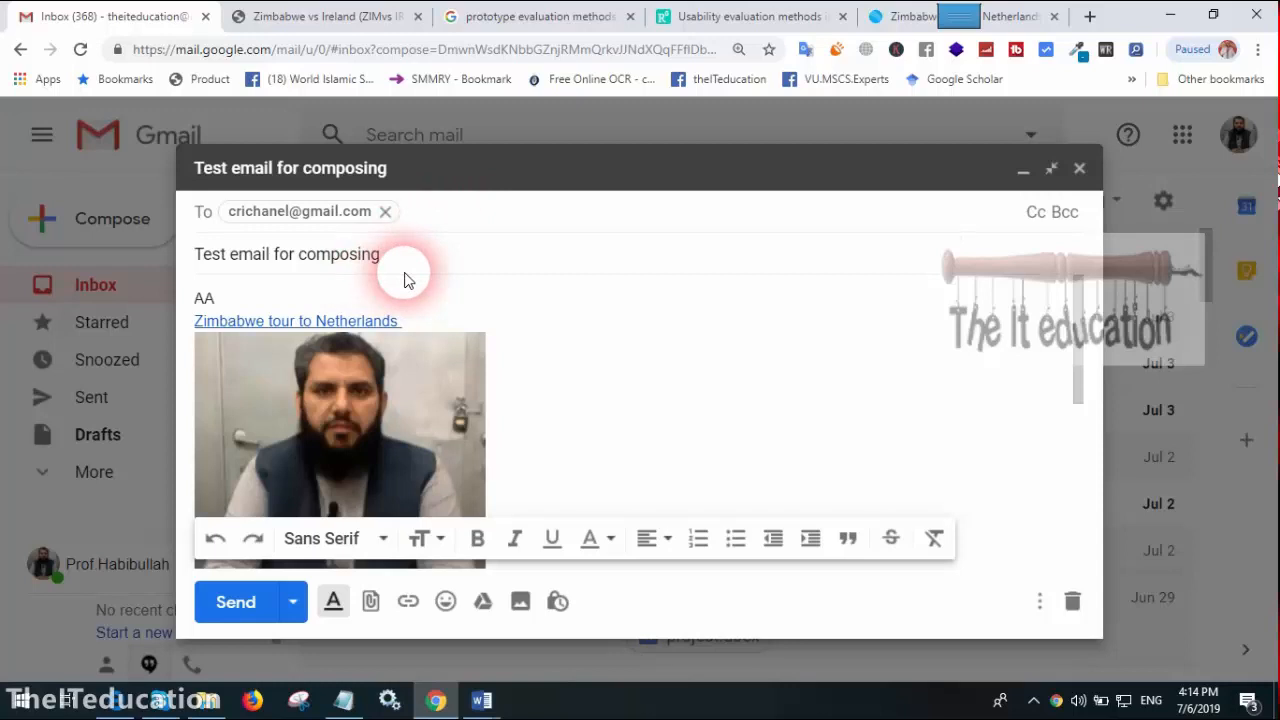
{"action": "type", "text": "qa"}
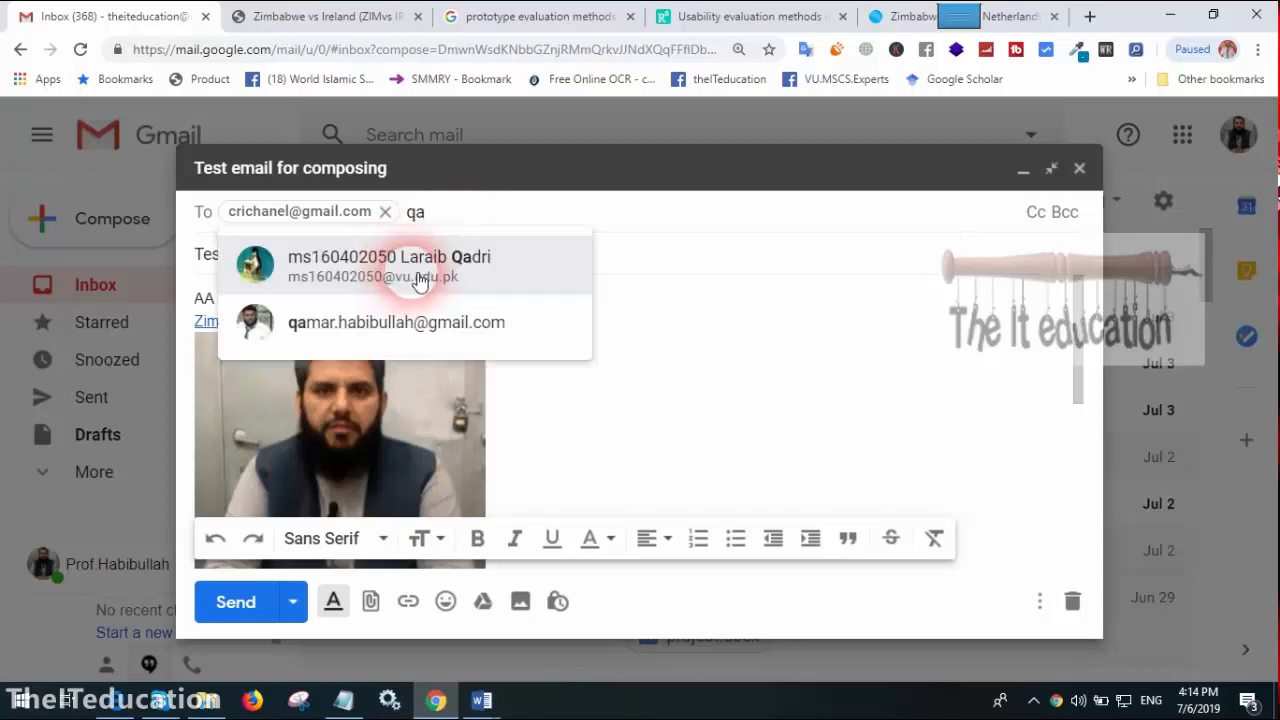
{"action": "mouse_move", "coordinate": [421, 280]}
{"action": "type", "text": "m"}
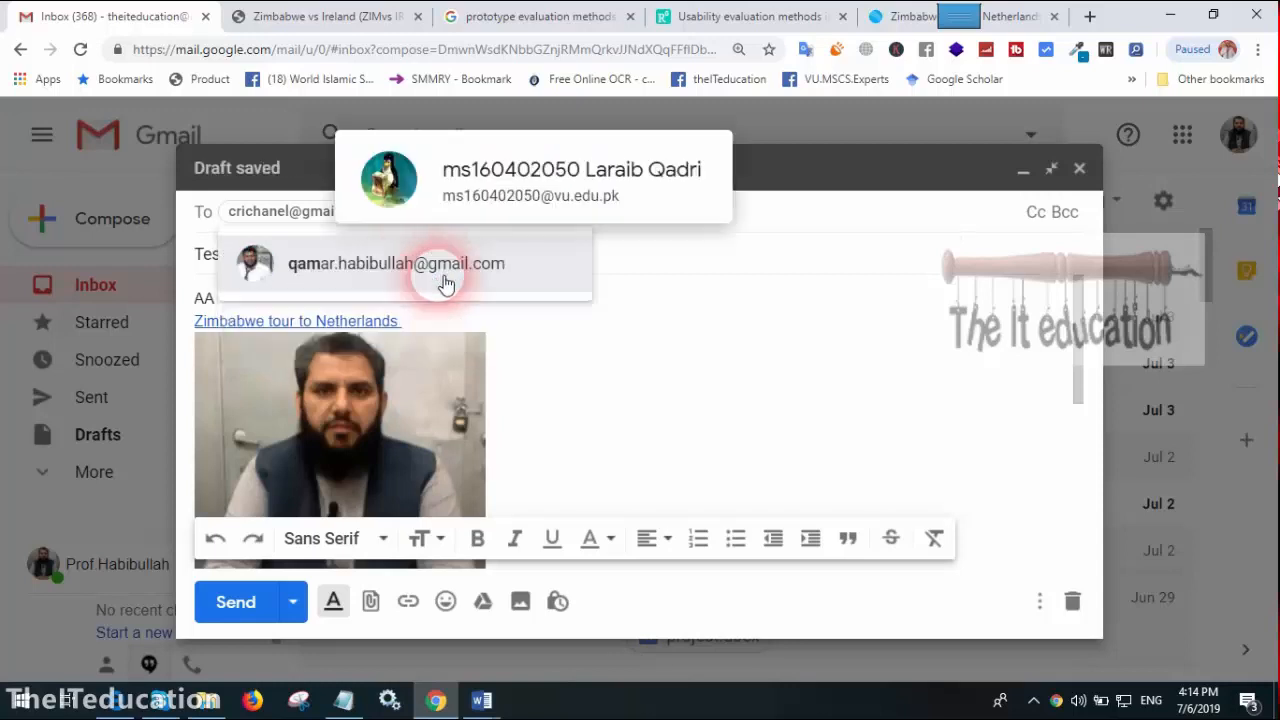
{"action": "left_click", "coordinate": [445, 283]}
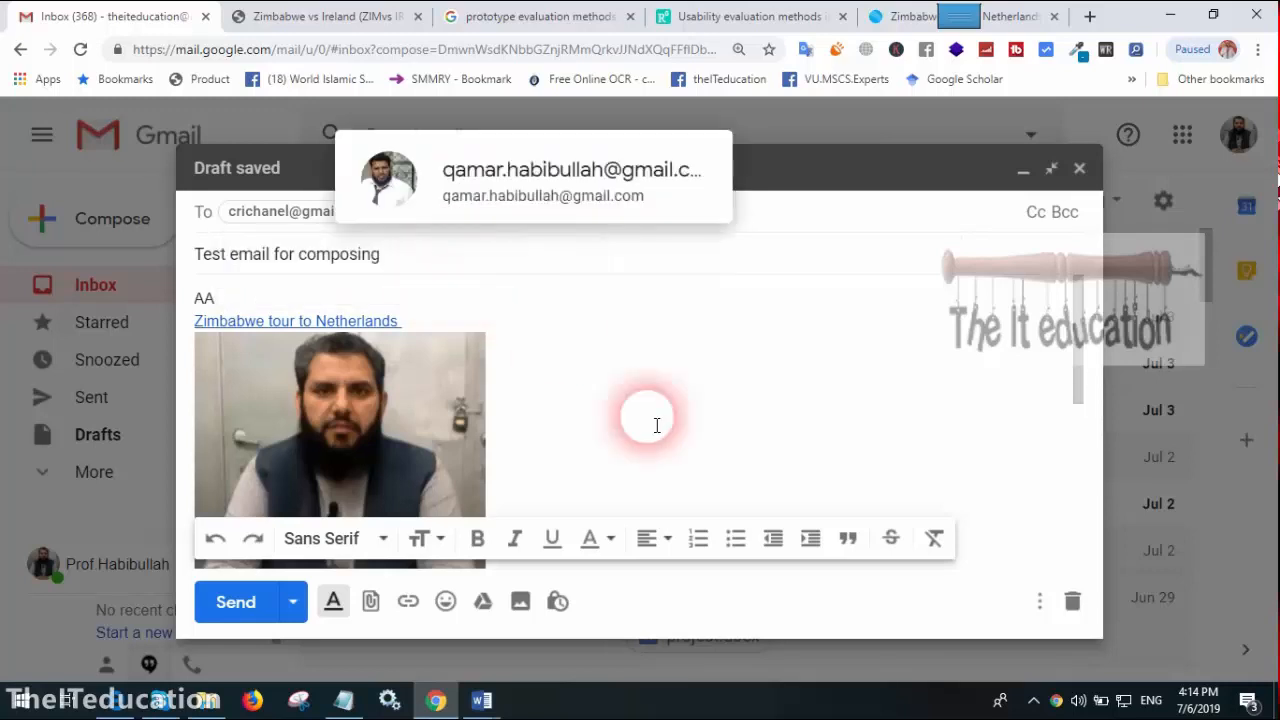
{"action": "left_click", "coordinate": [238, 607]}
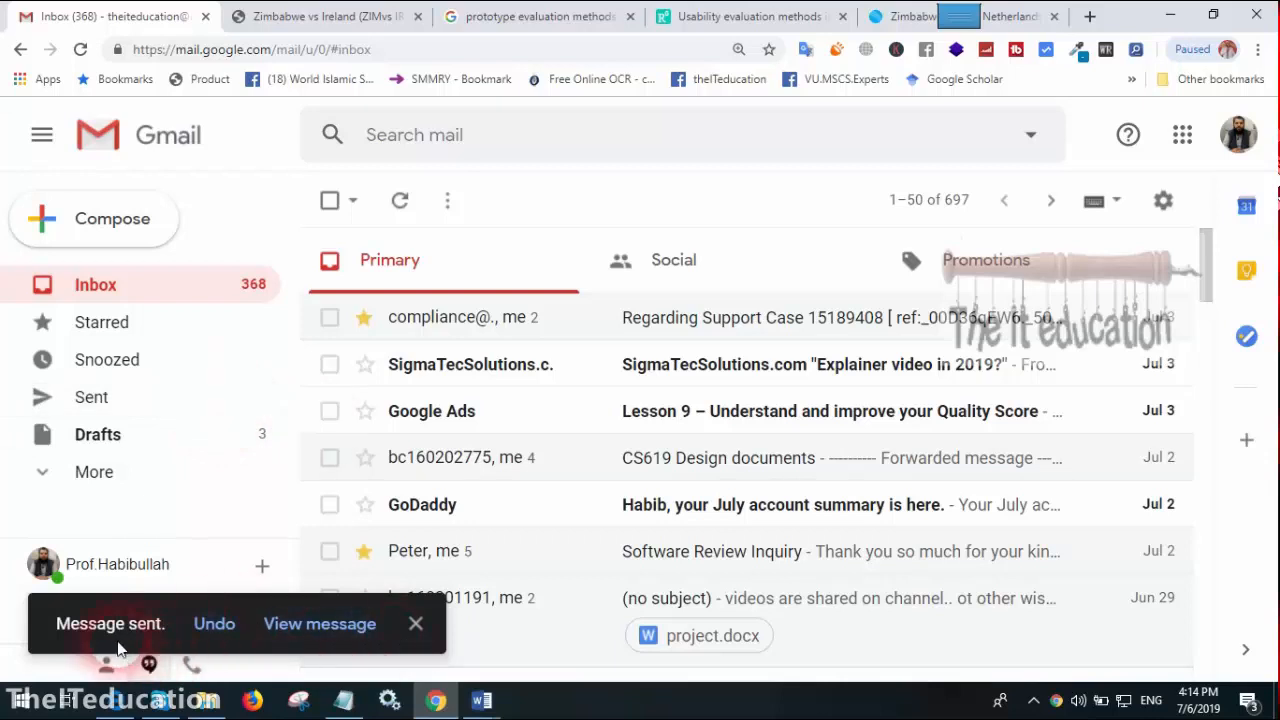
Look at the newly sent "Test email for composing" among the sent messages, then return to the inbox.
{"action": "left_click", "coordinate": [94, 403]}
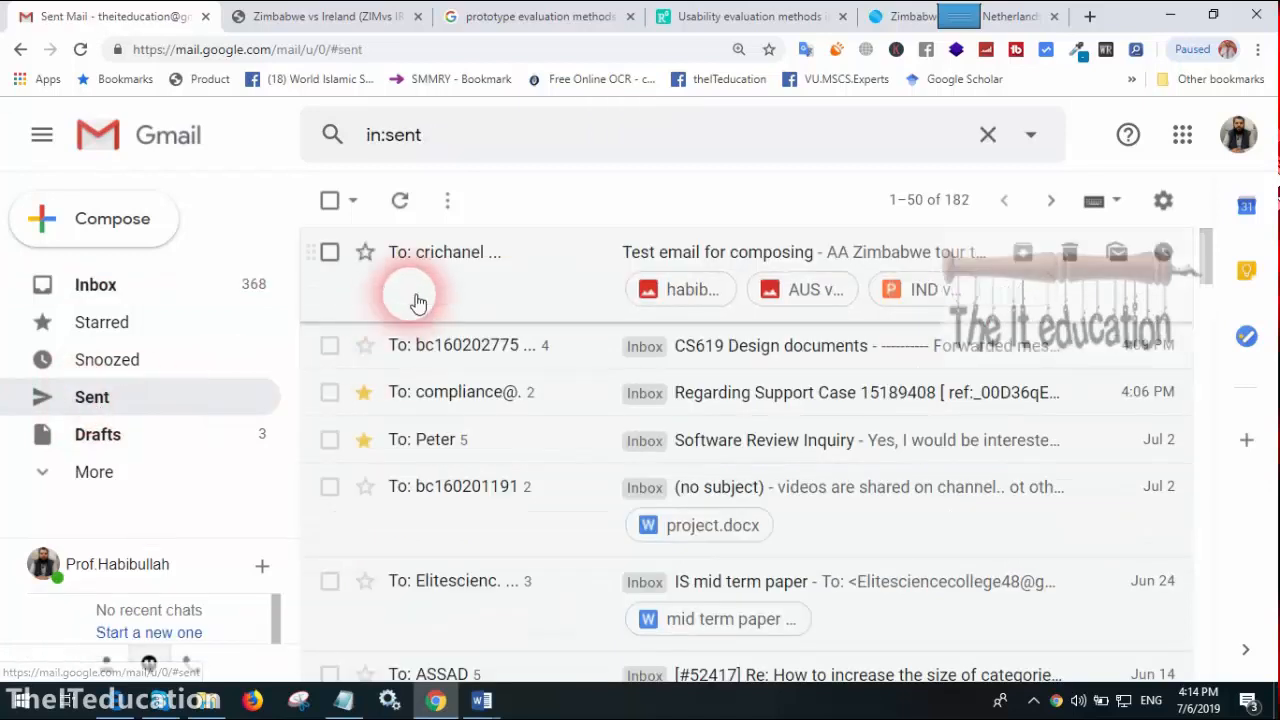
{"action": "left_click", "coordinate": [445, 260]}
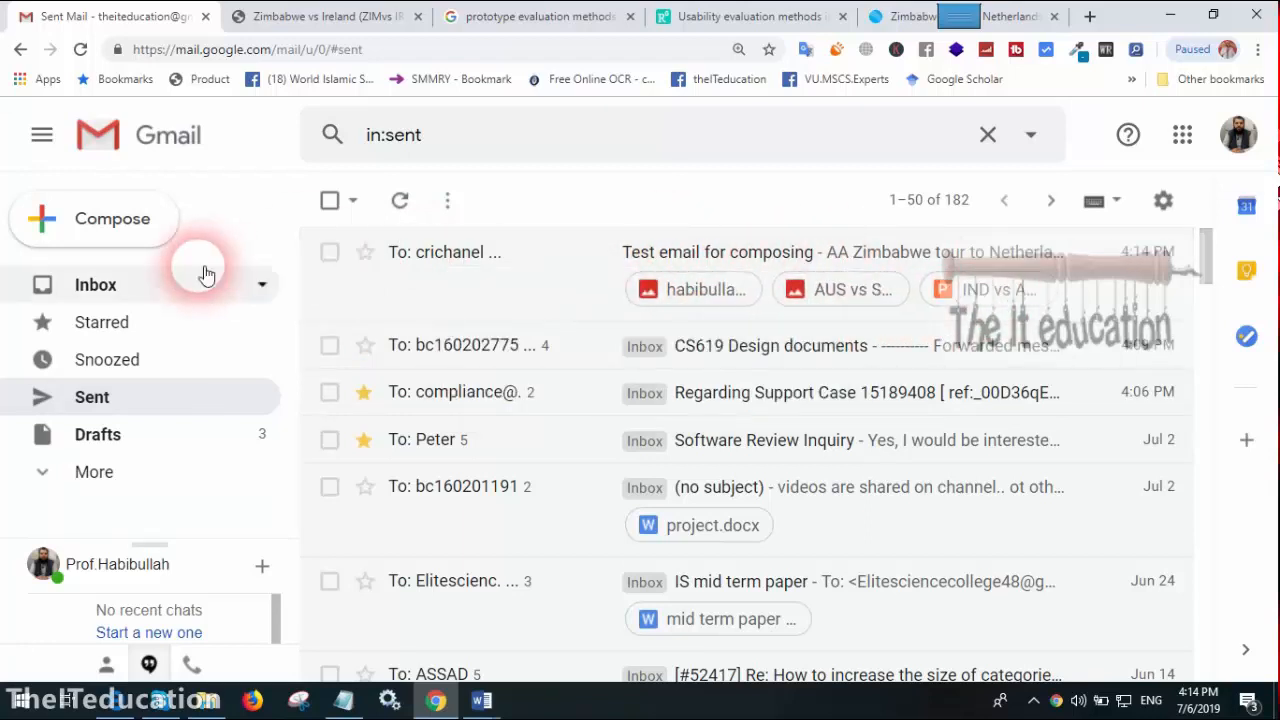
{"action": "left_click", "coordinate": [100, 283]}
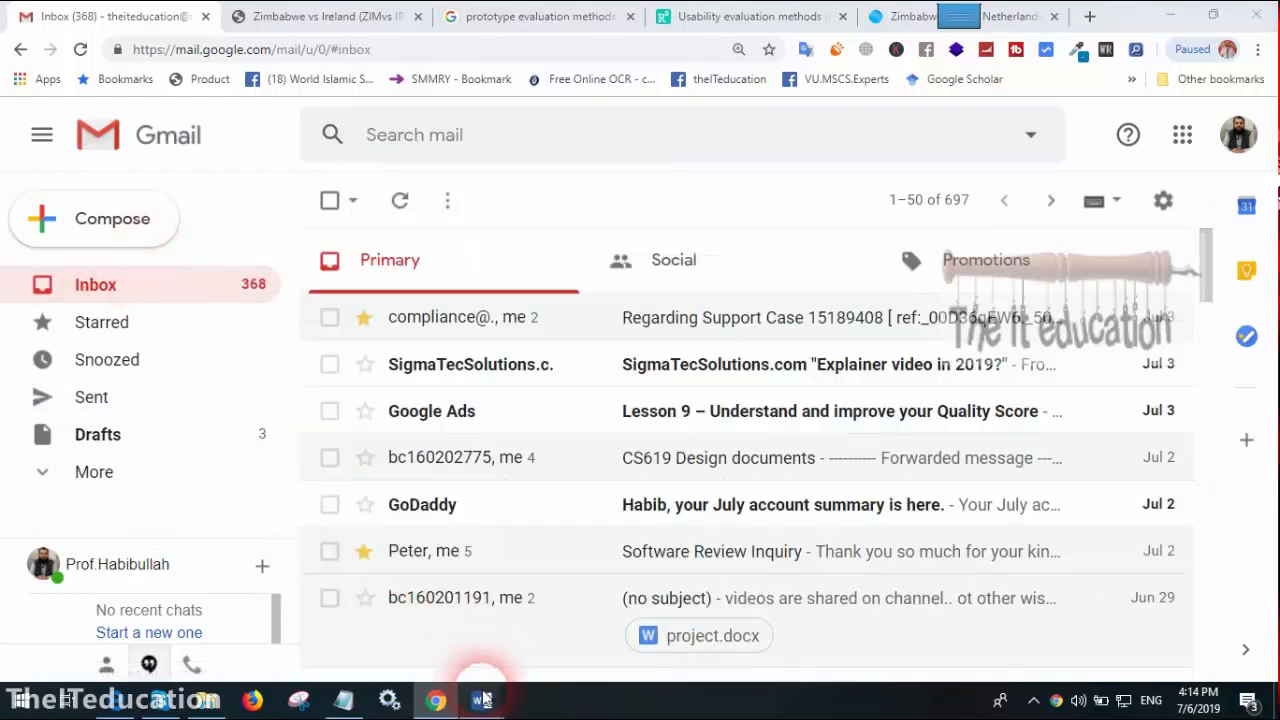
Switch to the Word outline, highlight the lines from "Composing an email" to "Word suggestion", and review the topics below.
{"action": "mouse_move", "coordinate": [482, 698]}
{"action": "left_click", "coordinate": [749, 648]}
{"action": "scroll", "coordinate": [520, 380], "scroll_direction": "down", "scroll_amount": 3}
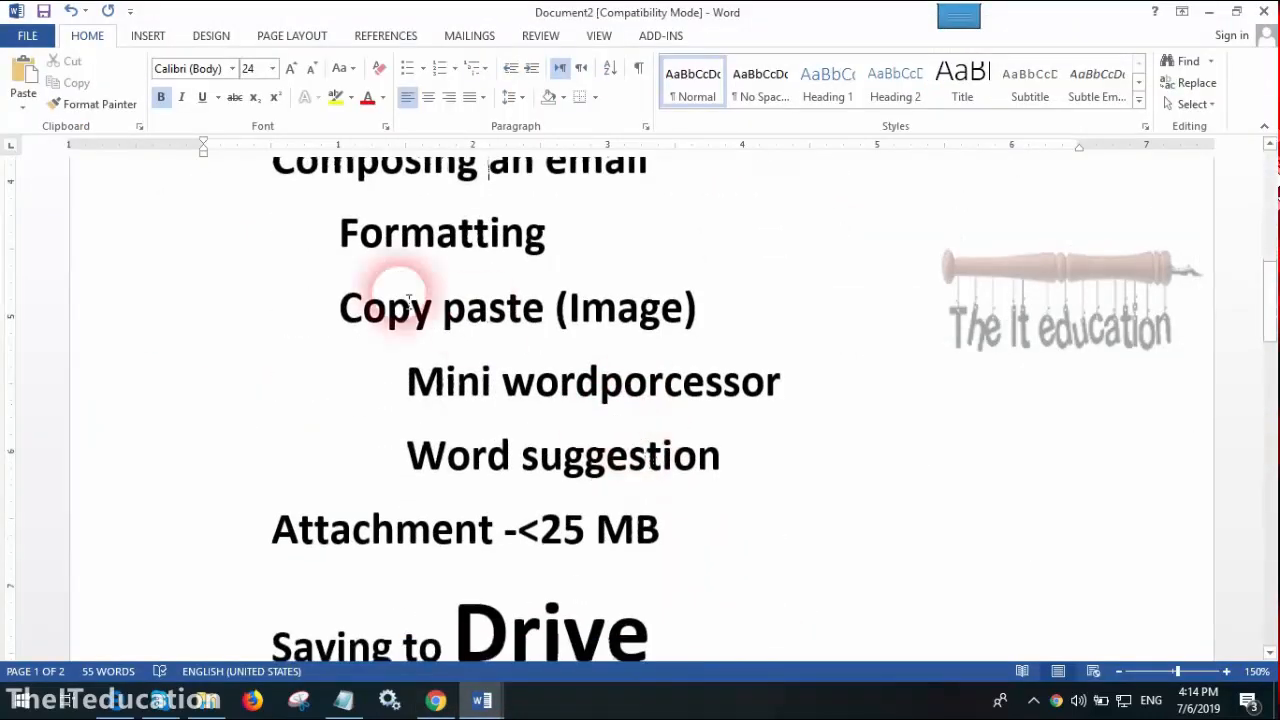
{"action": "scroll", "coordinate": [500, 343], "scroll_direction": "up", "scroll_amount": 2}
{"action": "left_click_drag", "start_coordinate": [272, 270], "coordinate": [764, 579]}
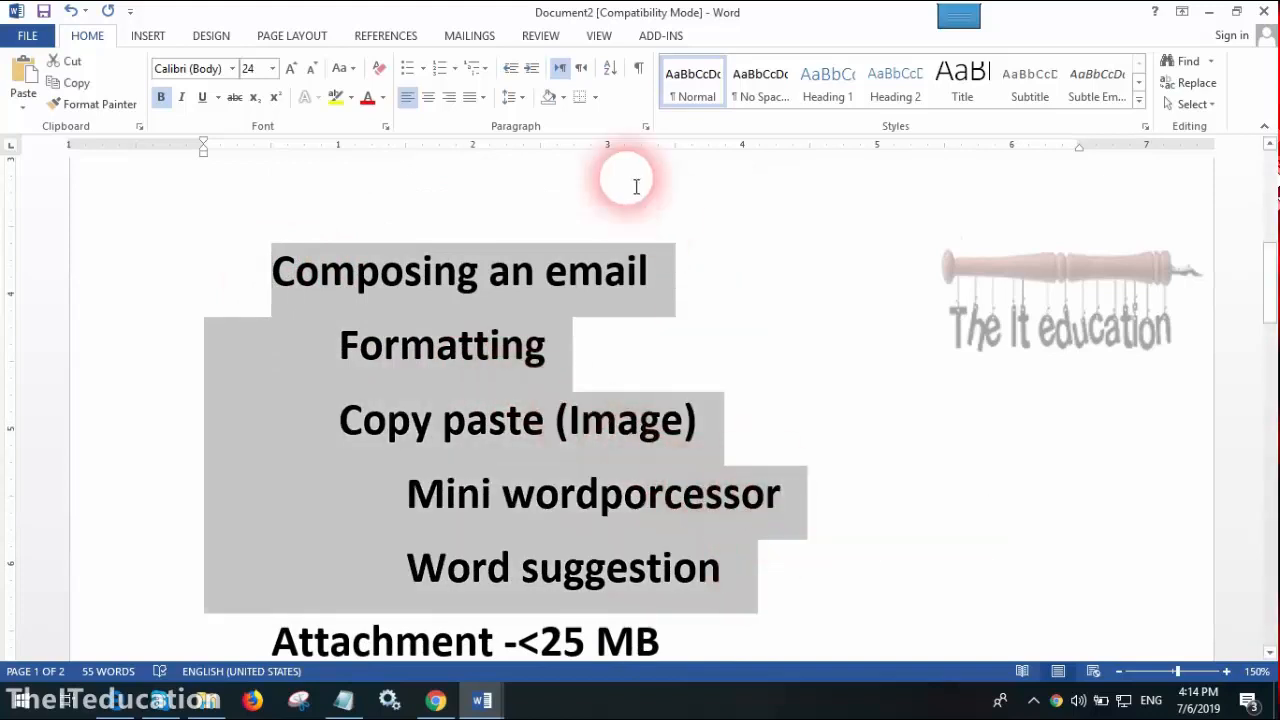
{"action": "scroll", "coordinate": [686, 463], "scroll_direction": "down", "scroll_amount": 3}
{"action": "scroll", "coordinate": [714, 468], "scroll_direction": "down", "scroll_amount": 2}
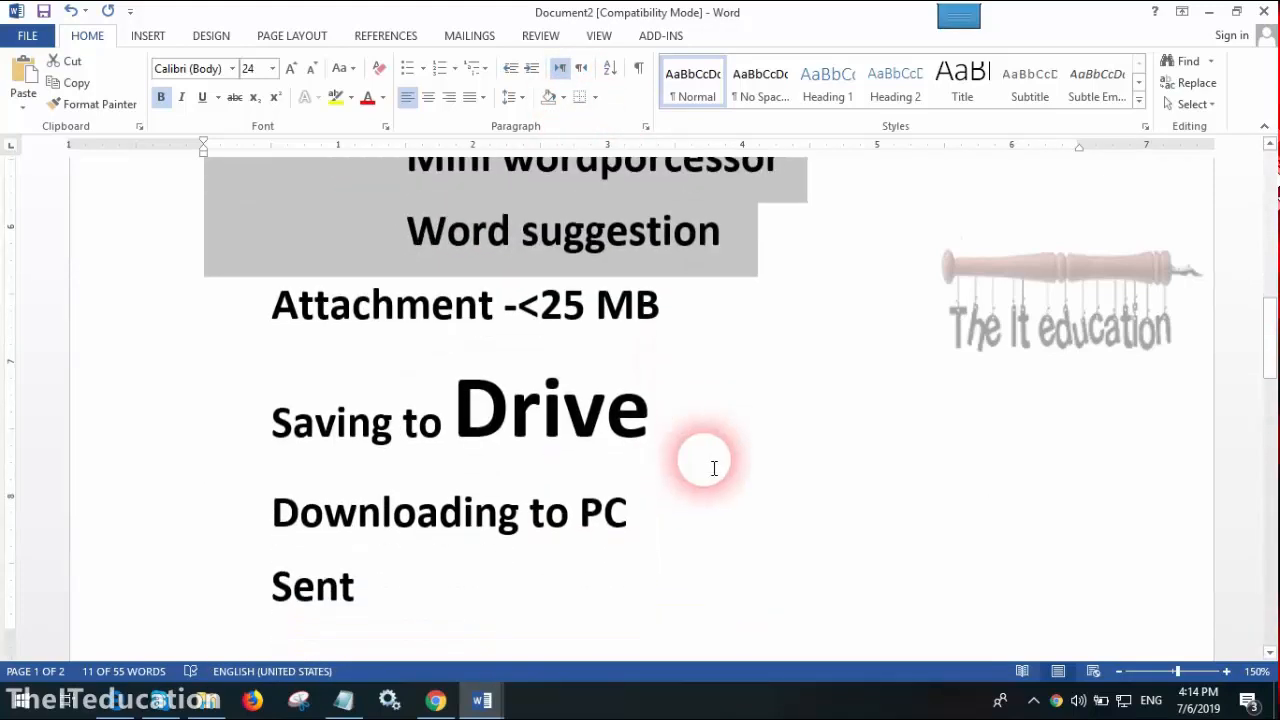
Add check-mark bullets to the outline lines from "Composing an email" to "Attachment -<25 MB", and highlight the topics that follow.
{"action": "scroll", "coordinate": [709, 466], "scroll_direction": "up", "scroll_amount": 2}
{"action": "left_click", "coordinate": [766, 460]}
{"action": "left_click_drag", "start_coordinate": [766, 460], "coordinate": [498, 57]}
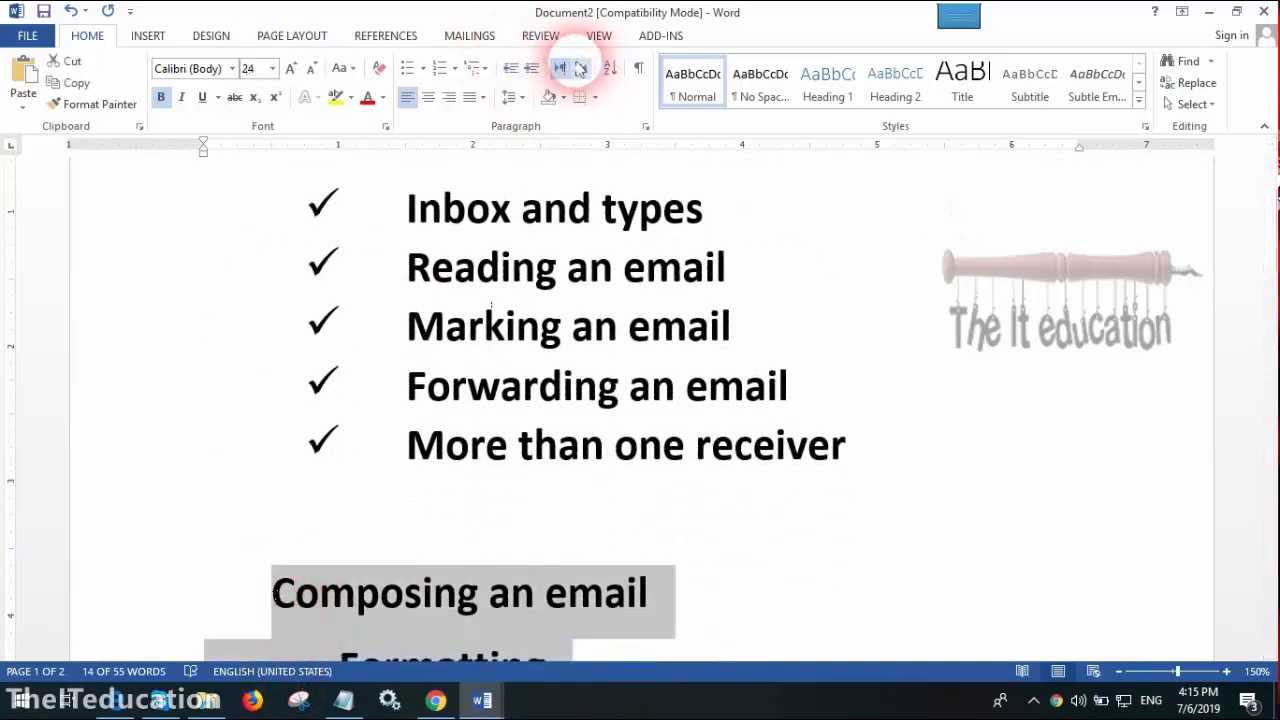
{"action": "left_click", "coordinate": [407, 67]}
{"action": "scroll", "coordinate": [618, 427], "scroll_direction": "down", "scroll_amount": 2}
{"action": "scroll", "coordinate": [618, 427], "scroll_direction": "down", "scroll_amount": 7}
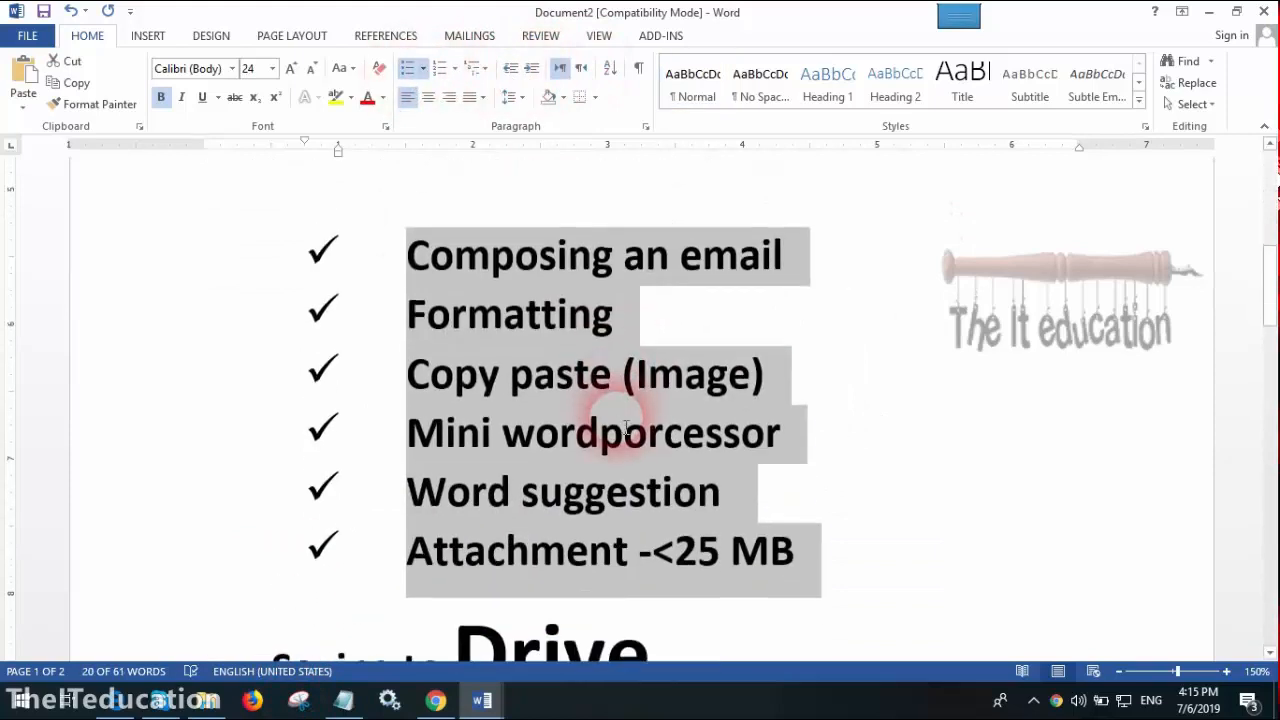
{"action": "left_click", "coordinate": [483, 320]}
{"action": "left_click_drag", "start_coordinate": [286, 349], "coordinate": [609, 537]}
Switch to Gmail in Chrome, open the no-subject inbox email carrying project.docx, and expand its first message.
{"action": "left_click", "coordinate": [447, 708]}
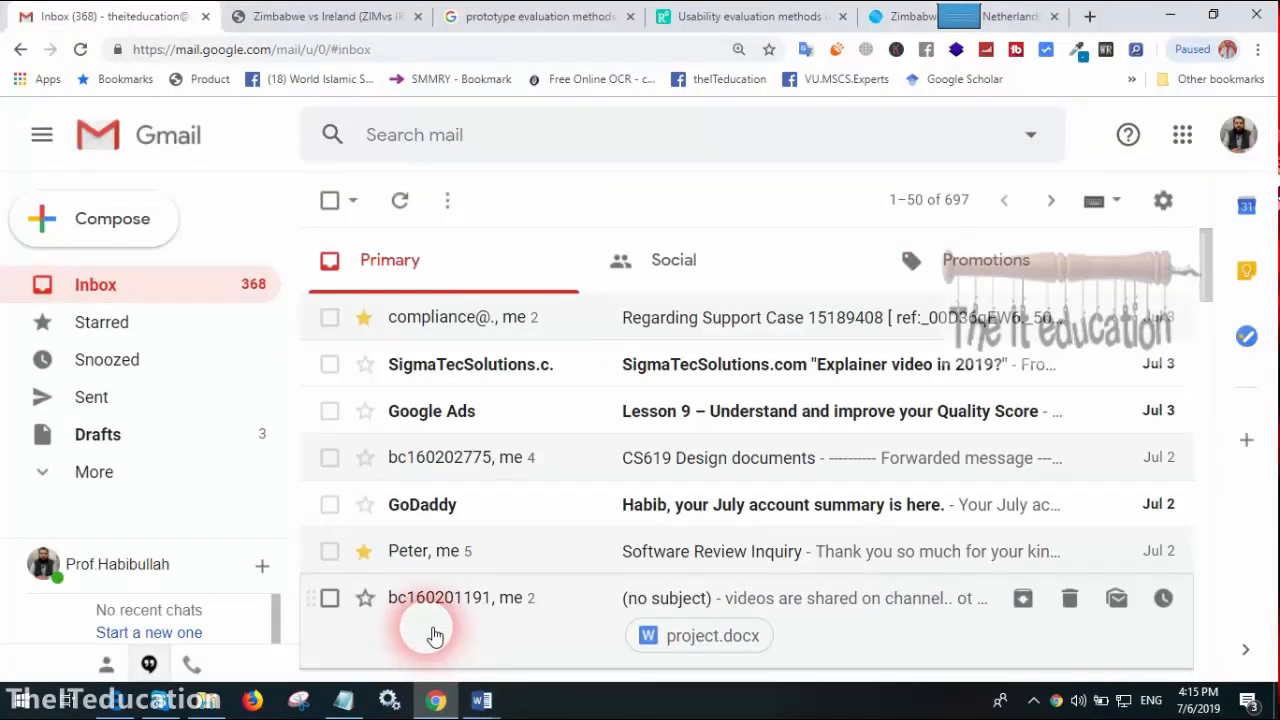
{"action": "scroll", "coordinate": [778, 535], "scroll_direction": "down", "scroll_amount": 3}
{"action": "scroll", "coordinate": [778, 530], "scroll_direction": "down", "scroll_amount": 2}
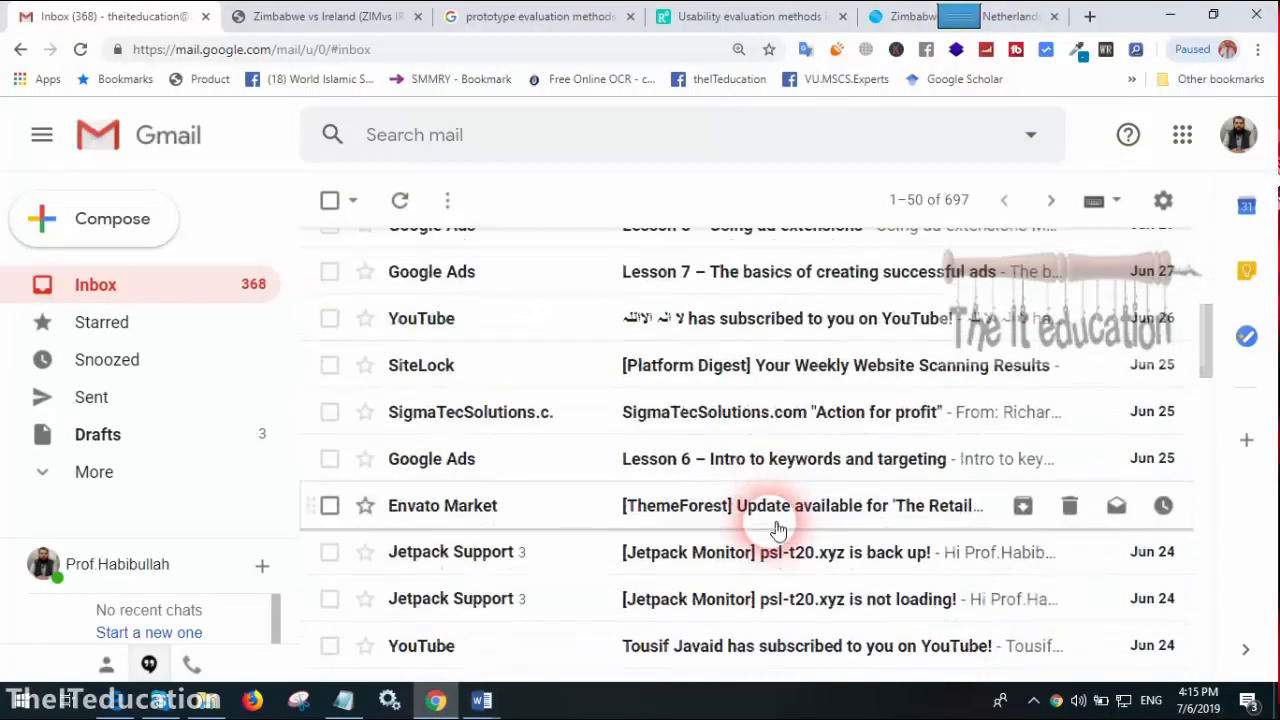
{"action": "scroll", "coordinate": [711, 663], "scroll_direction": "down", "scroll_amount": 2}
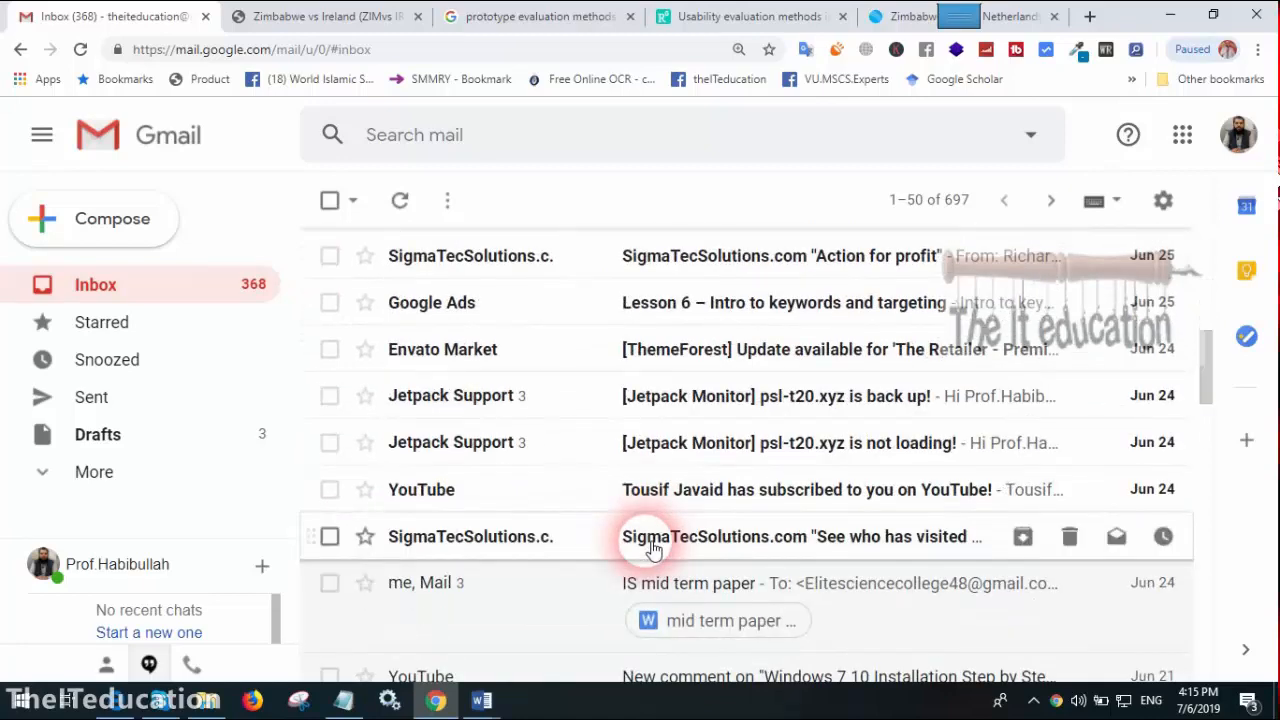
{"action": "scroll", "coordinate": [651, 546], "scroll_direction": "up", "scroll_amount": 3}
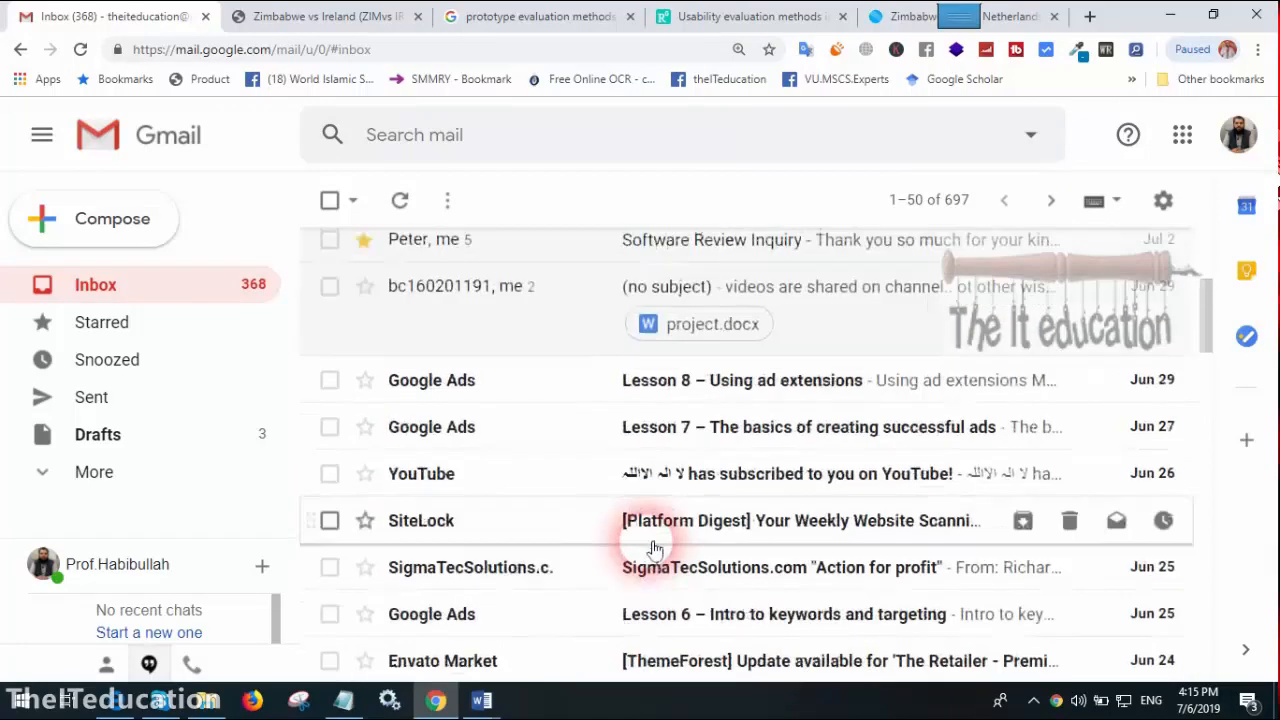
{"action": "left_click", "coordinate": [838, 303]}
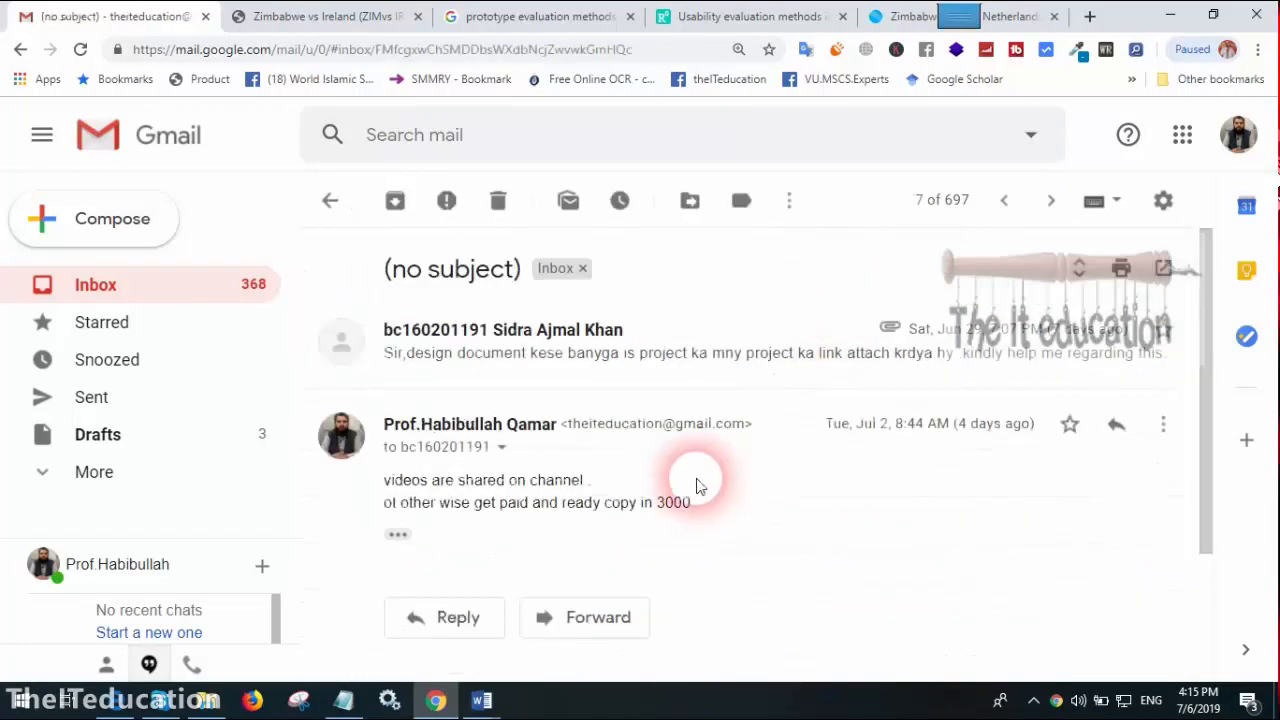
{"action": "left_click", "coordinate": [645, 348]}
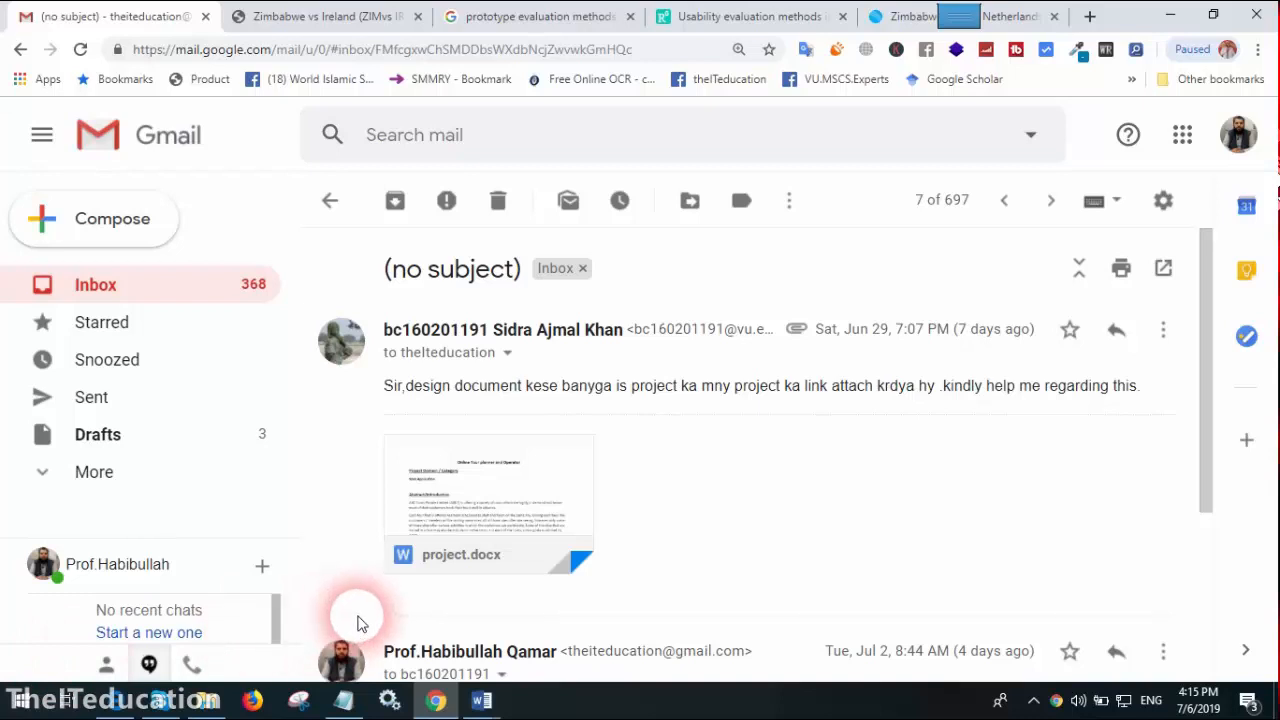
Download the project.docx attachment to the PC and open the downloaded file.
{"action": "mouse_move", "coordinate": [486, 545]}
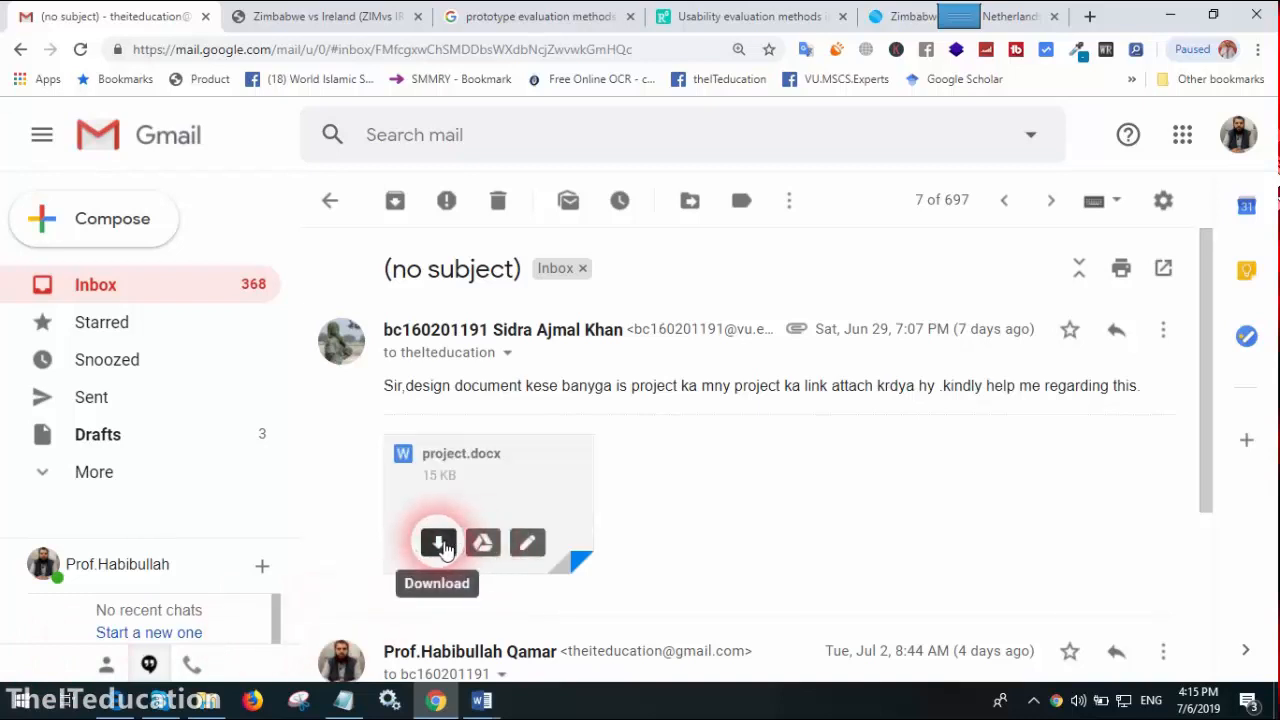
{"action": "left_click", "coordinate": [439, 543]}
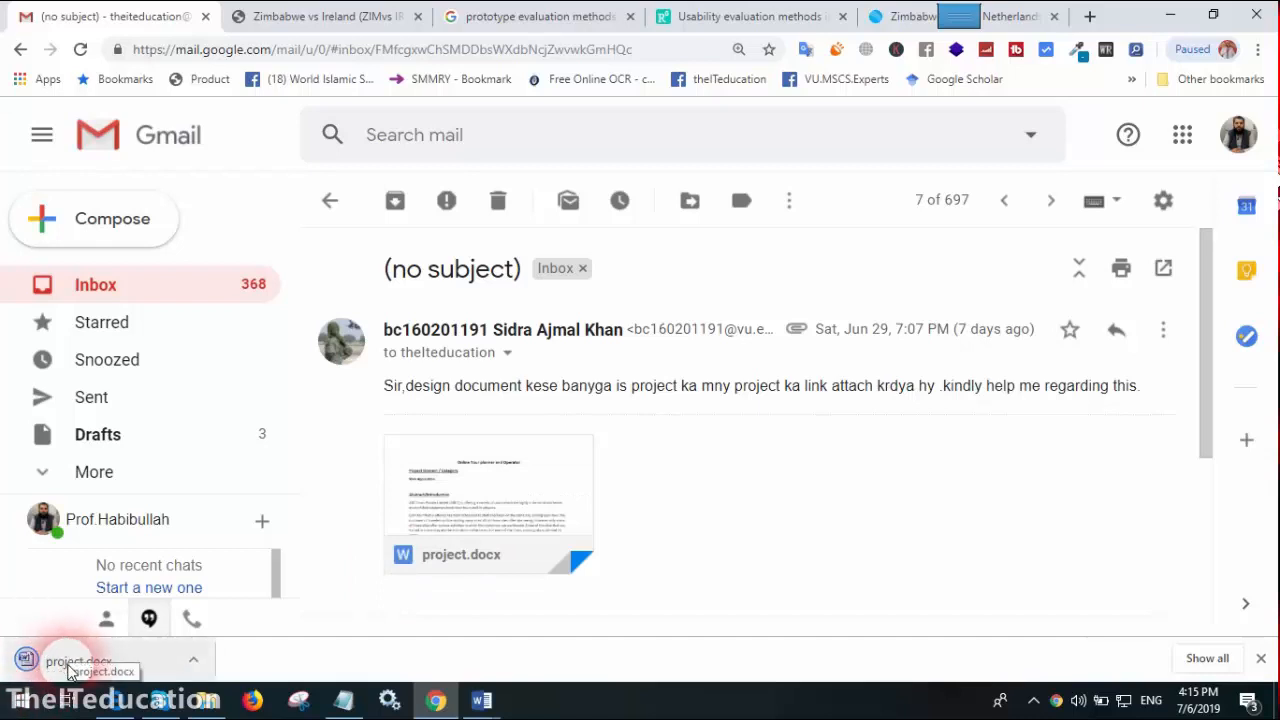
{"action": "left_click", "coordinate": [70, 668]}
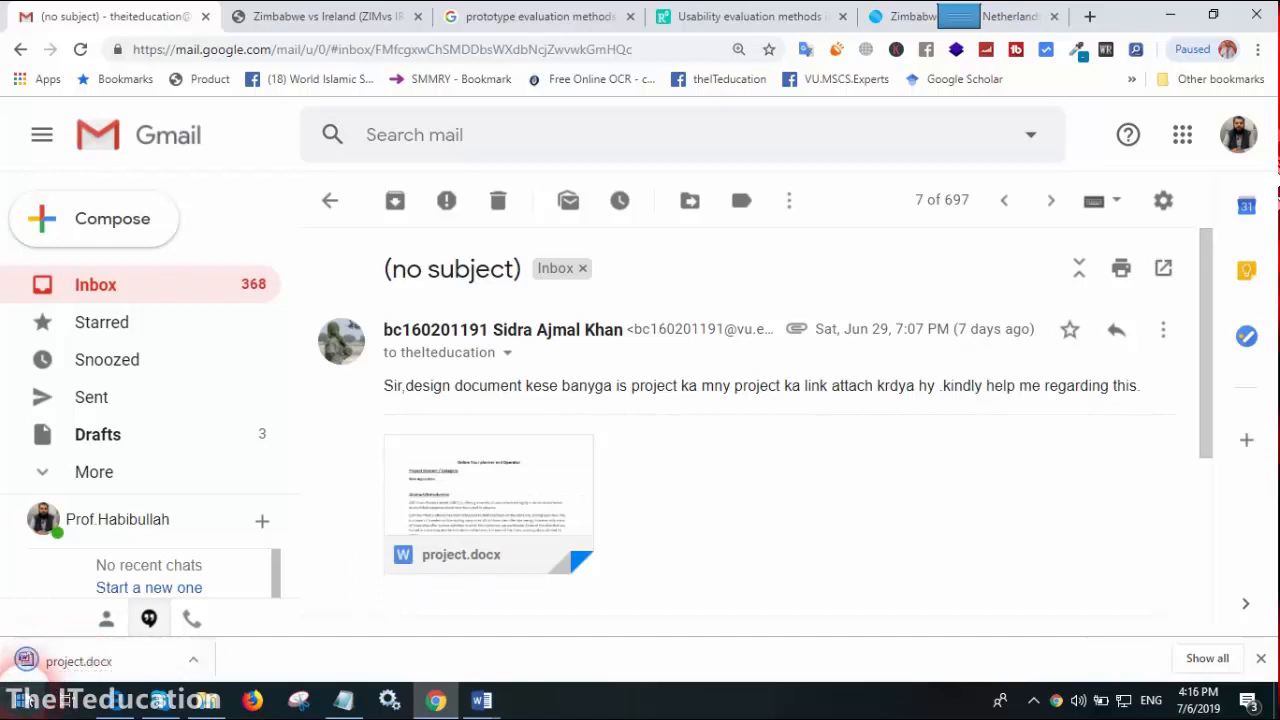